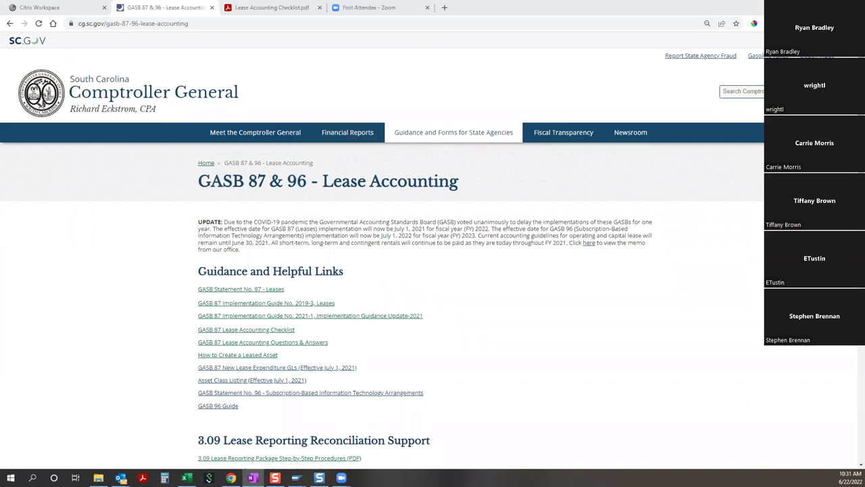
Bring up the ACFR Lease Monthly Recon email and switch to the E160 3.09 Lease Reporting FY2022 workbook in Excel.
{"action": "key", "text": "alt+Tab"}
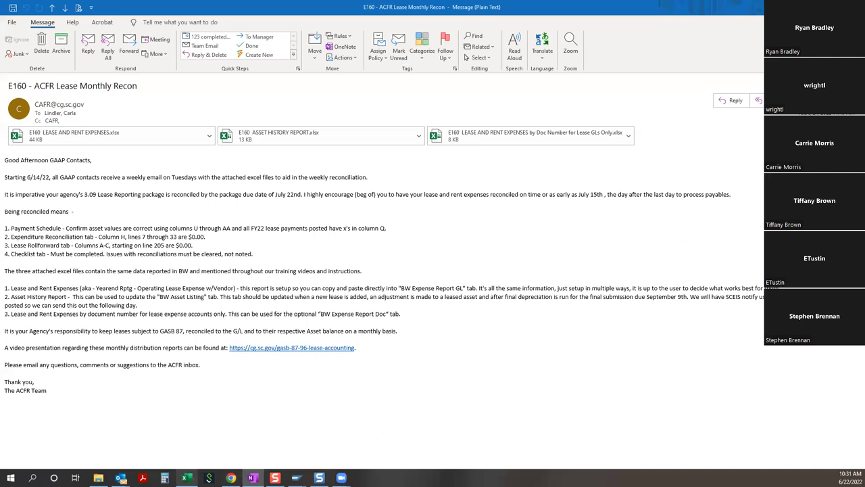
{"action": "left_click", "coordinate": [186, 478]}
{"action": "left_click", "coordinate": [286, 350]}
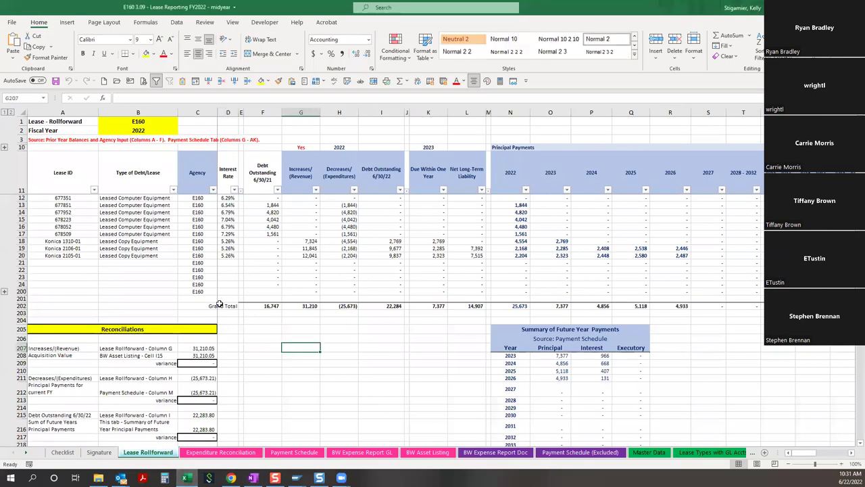
Review the Reconciliations section on the Lease Rollforward sheet, from row 205 to row 241, and the future payment and GL account columns.
{"action": "scroll", "coordinate": [218, 306], "scroll_direction": "down", "scroll_amount": 3}
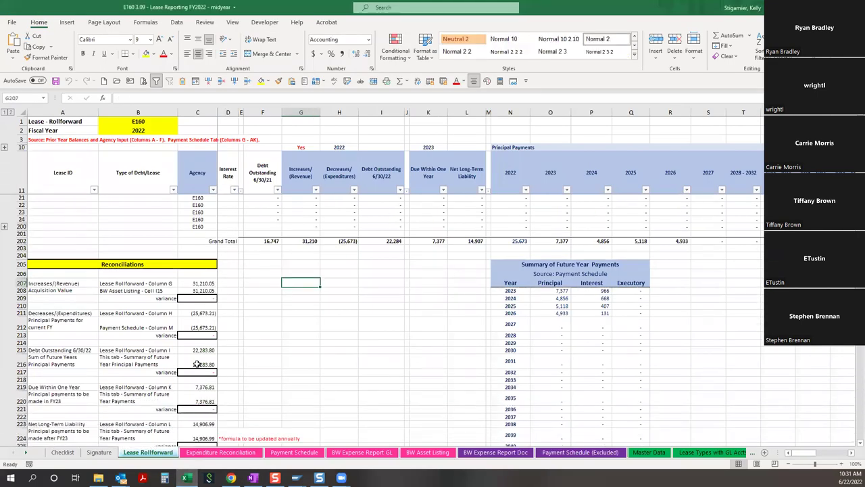
{"action": "scroll", "coordinate": [197, 320], "scroll_direction": "down", "scroll_amount": 2}
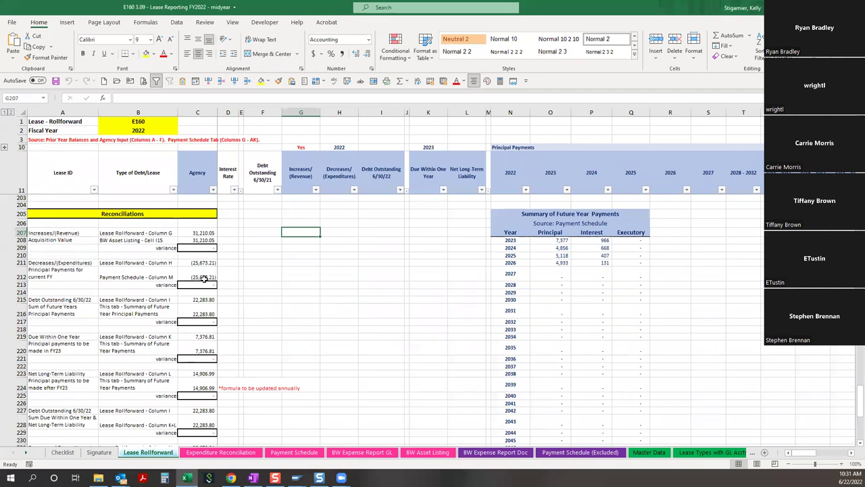
{"action": "scroll", "coordinate": [249, 294], "scroll_direction": "down", "scroll_amount": 3}
{"action": "scroll", "coordinate": [249, 293], "scroll_direction": "up", "scroll_amount": 3}
{"action": "scroll", "coordinate": [249, 294], "scroll_direction": "up", "scroll_amount": 1}
{"action": "scroll", "coordinate": [222, 253], "scroll_direction": "down", "scroll_amount": 6}
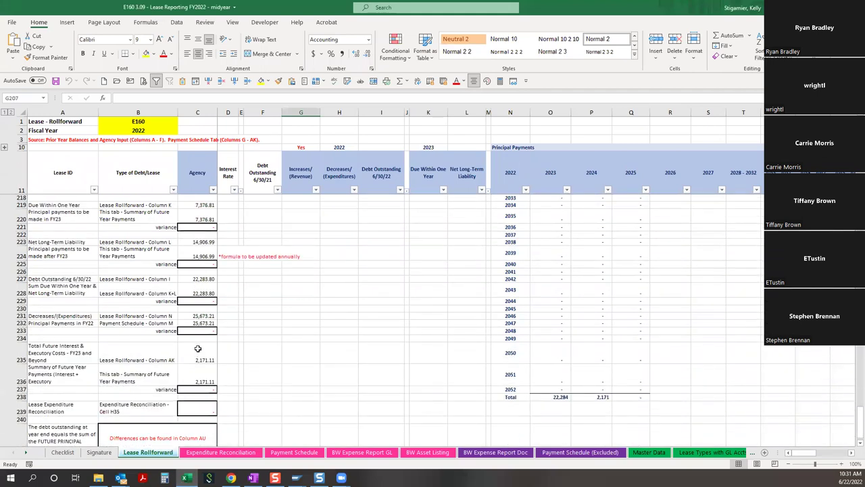
{"action": "scroll", "coordinate": [197, 347], "scroll_direction": "down", "scroll_amount": 1}
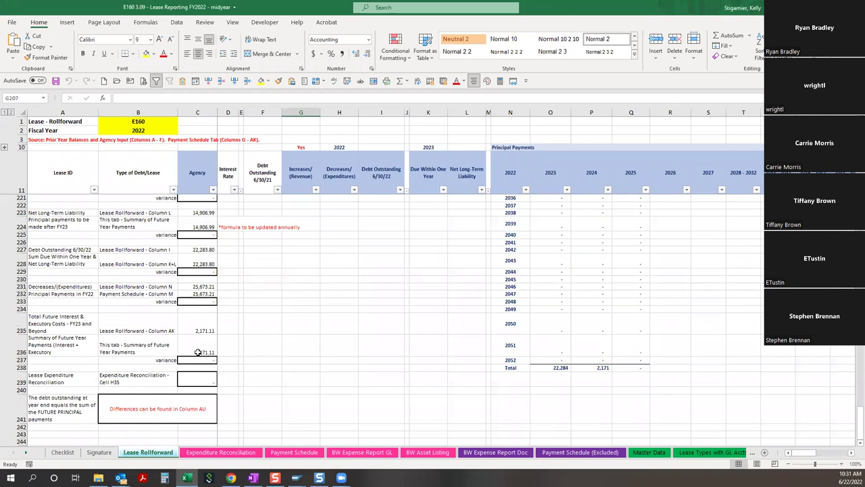
{"action": "scroll", "coordinate": [197, 352], "scroll_direction": "up", "scroll_amount": 10}
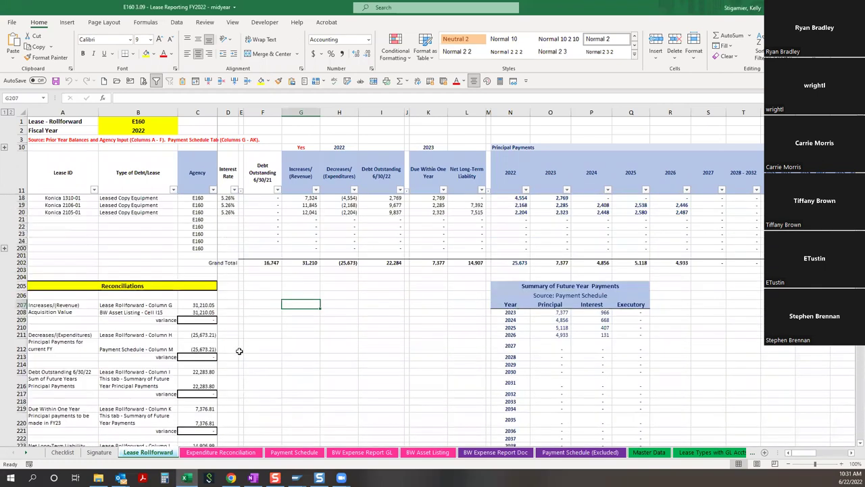
{"action": "scroll", "coordinate": [238, 351], "scroll_direction": "up", "scroll_amount": 2}
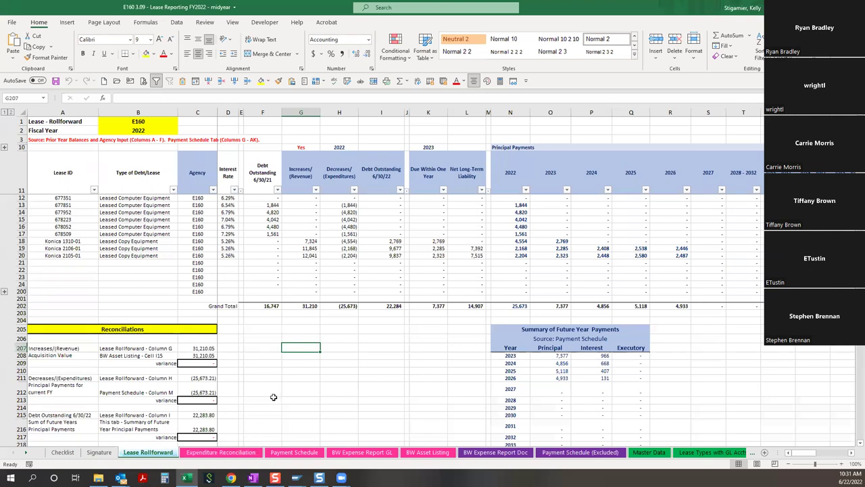
{"action": "scroll", "coordinate": [198, 365], "scroll_direction": "down", "scroll_amount": 5}
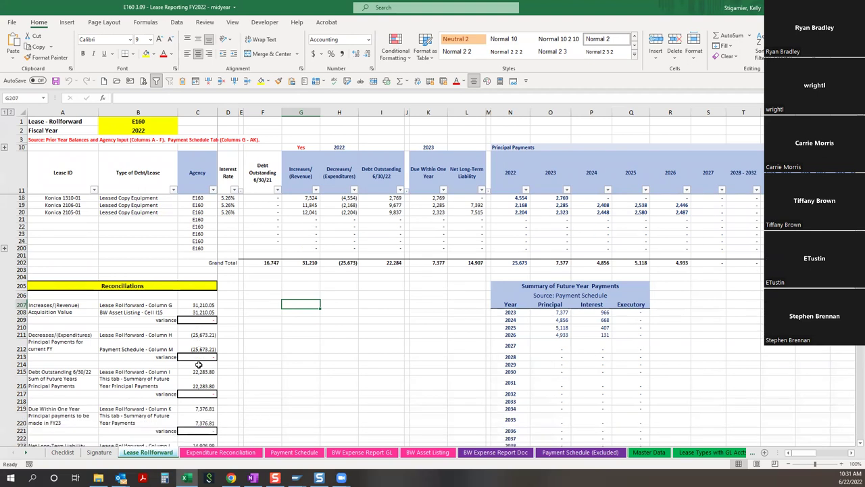
{"action": "scroll", "coordinate": [202, 386], "scroll_direction": "down", "scroll_amount": 2}
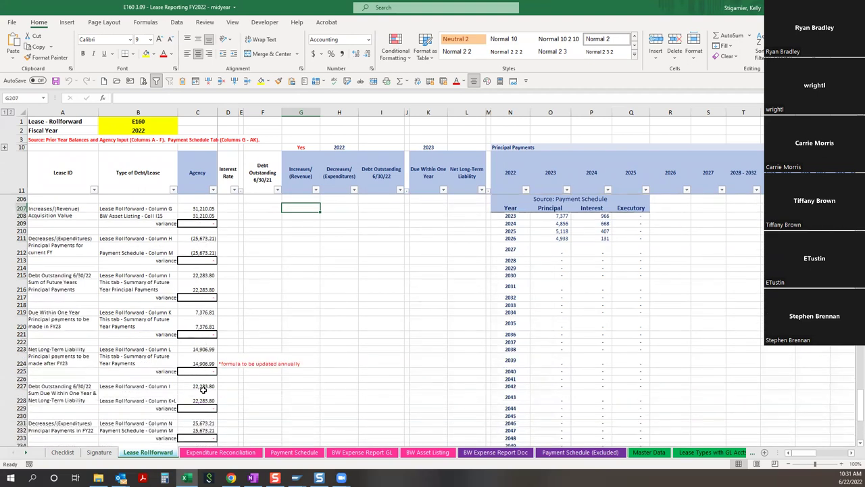
{"action": "scroll", "coordinate": [203, 390], "scroll_direction": "up", "scroll_amount": 7}
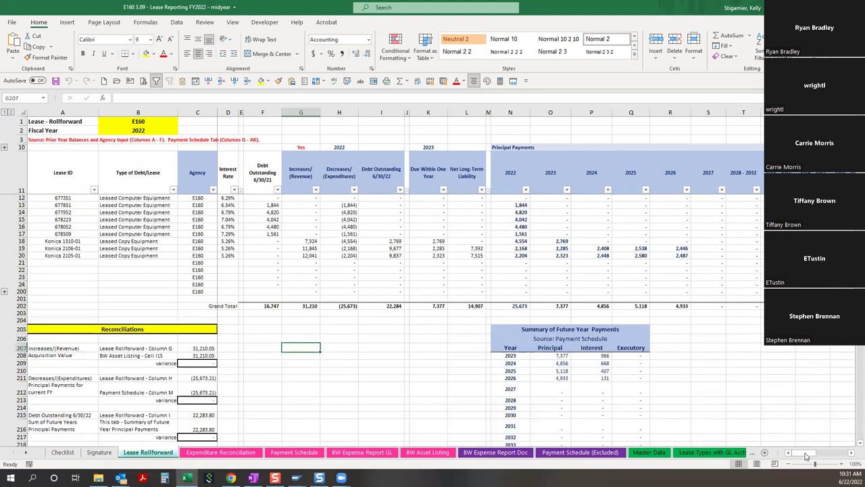
{"action": "left_click_drag", "start_coordinate": [805, 457], "coordinate": [836, 454]}
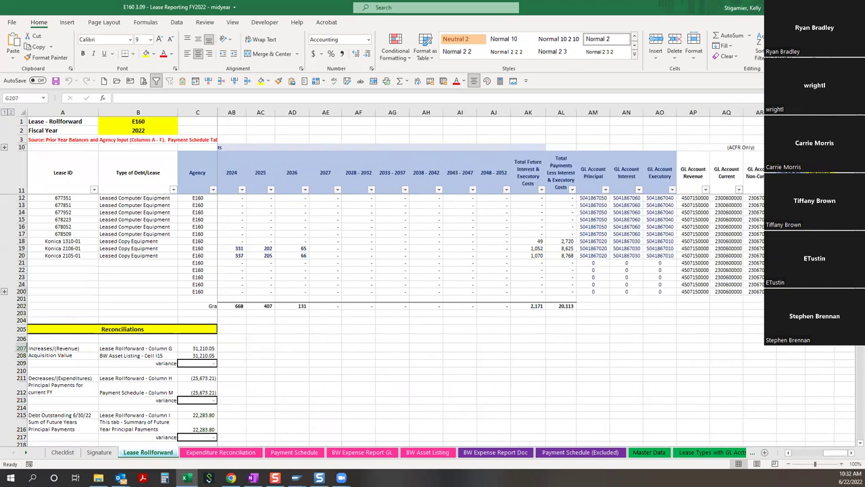
Compare the column H copier variances on the Expenditure Reconciliation sheet with the explanation in row 27 of the Checklist.
{"action": "left_click", "coordinate": [229, 452]}
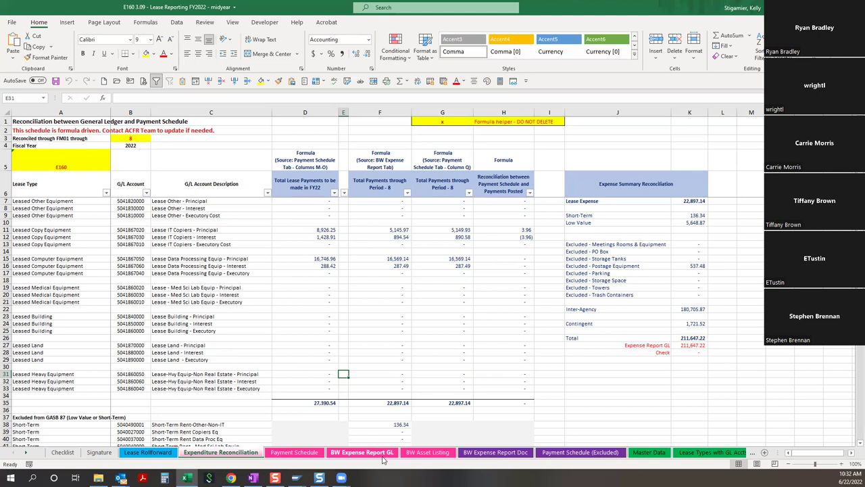
{"action": "left_click", "coordinate": [505, 236]}
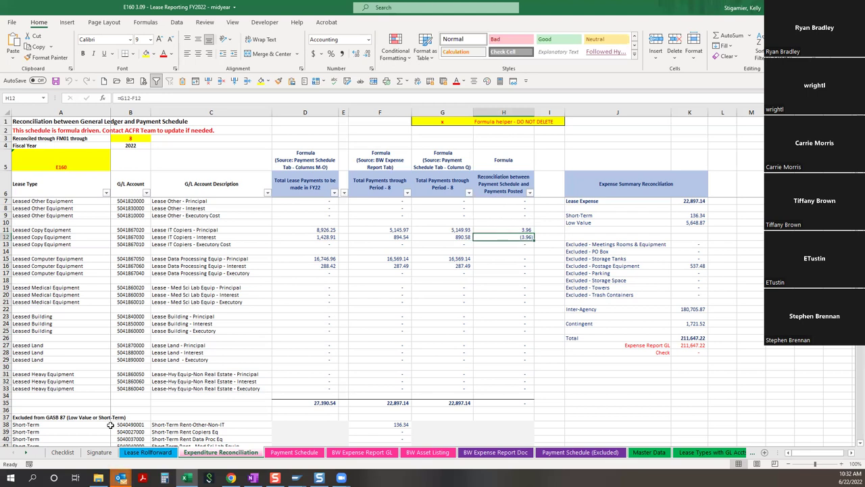
{"action": "left_click", "coordinate": [62, 453]}
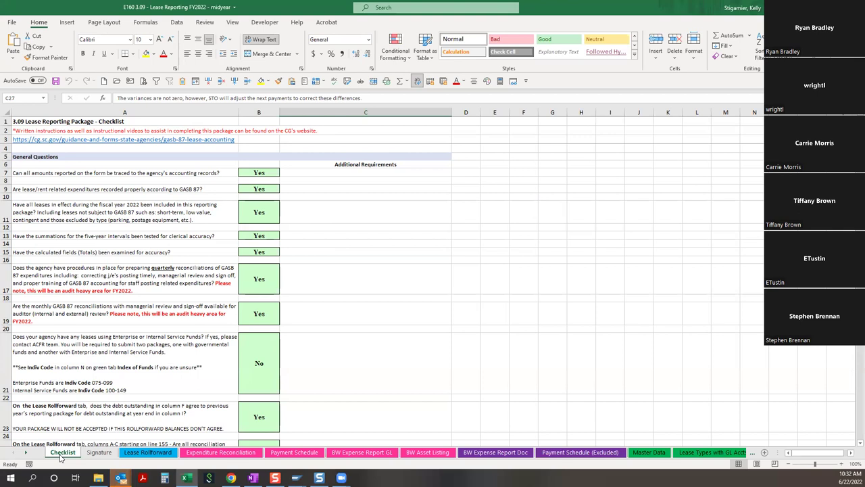
{"action": "scroll", "coordinate": [315, 356], "scroll_direction": "down", "scroll_amount": 4}
{"action": "scroll", "coordinate": [324, 350], "scroll_direction": "down", "scroll_amount": 1}
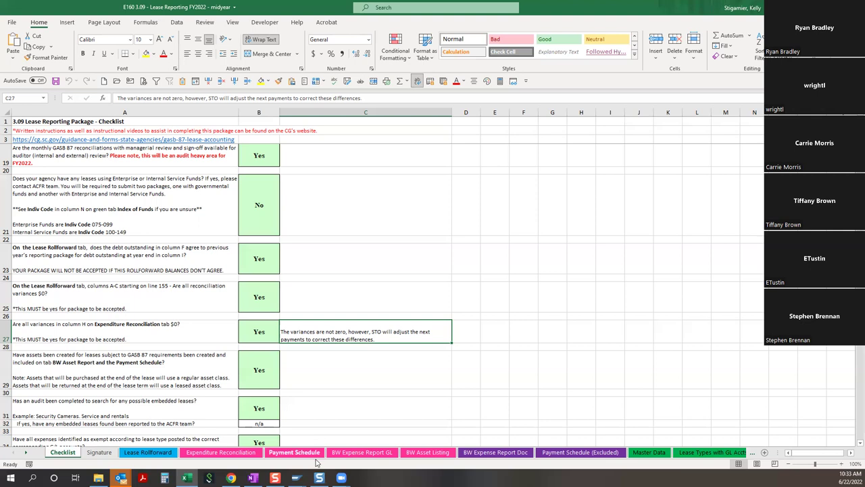
{"action": "left_click", "coordinate": [244, 454]}
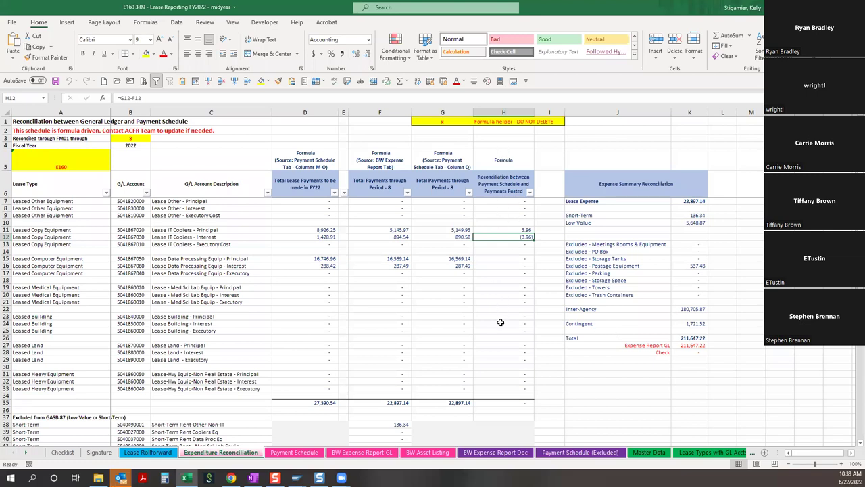
{"action": "scroll", "coordinate": [500, 318], "scroll_direction": "down", "scroll_amount": 1}
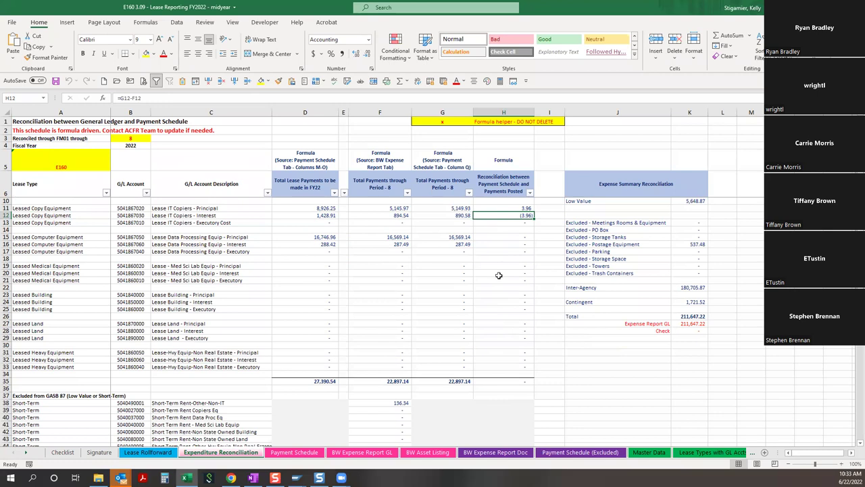
Examine the asset value Variance column AA on the Payment Schedule sheet.
{"action": "left_click", "coordinate": [303, 455]}
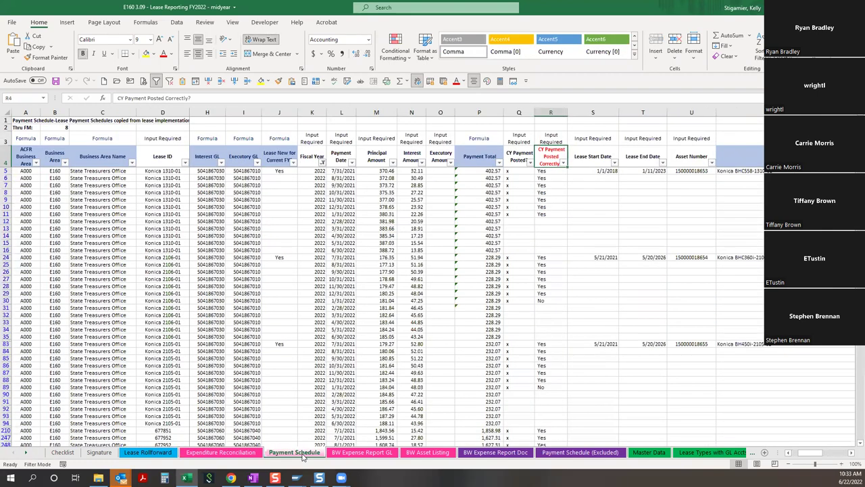
{"action": "left_click_drag", "start_coordinate": [811, 454], "coordinate": [836, 456]}
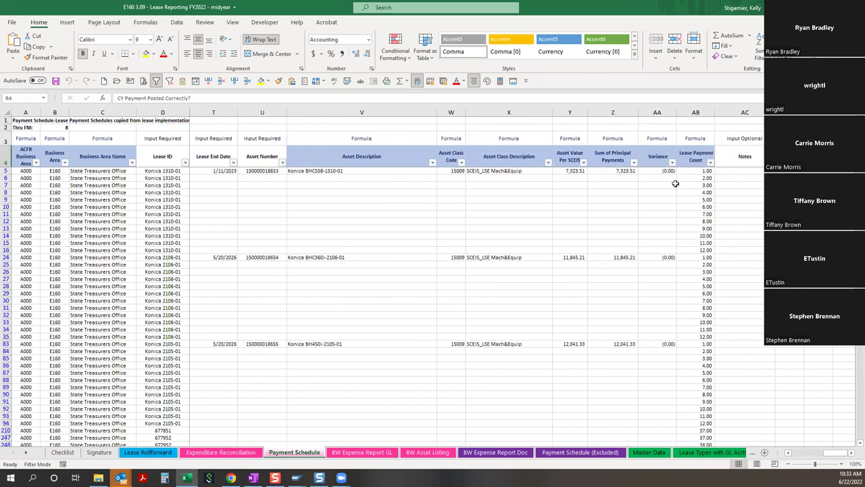
{"action": "left_click", "coordinate": [658, 111]}
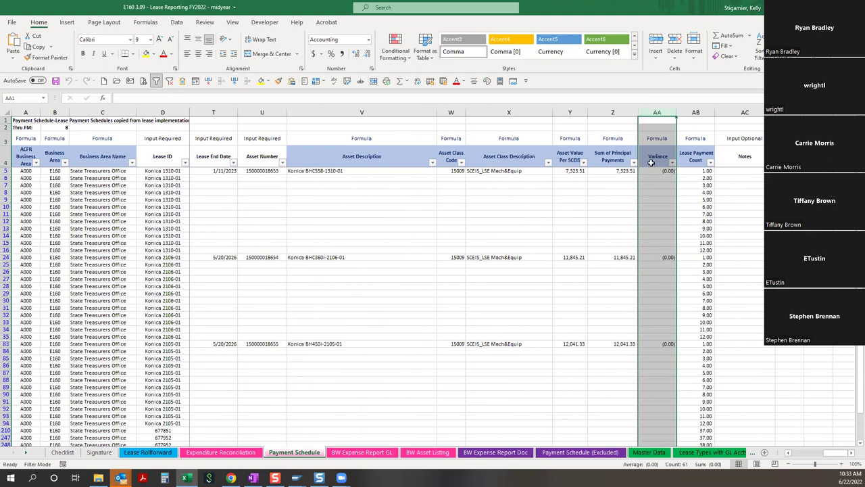
{"action": "scroll", "coordinate": [655, 194], "scroll_direction": "down", "scroll_amount": 3}
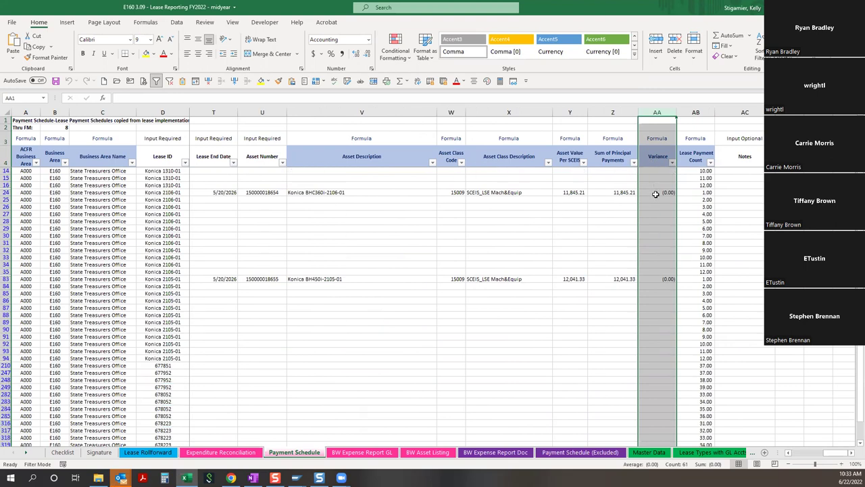
{"action": "scroll", "coordinate": [655, 194], "scroll_direction": "down", "scroll_amount": 6}
{"action": "scroll", "coordinate": [654, 223], "scroll_direction": "up", "scroll_amount": 5}
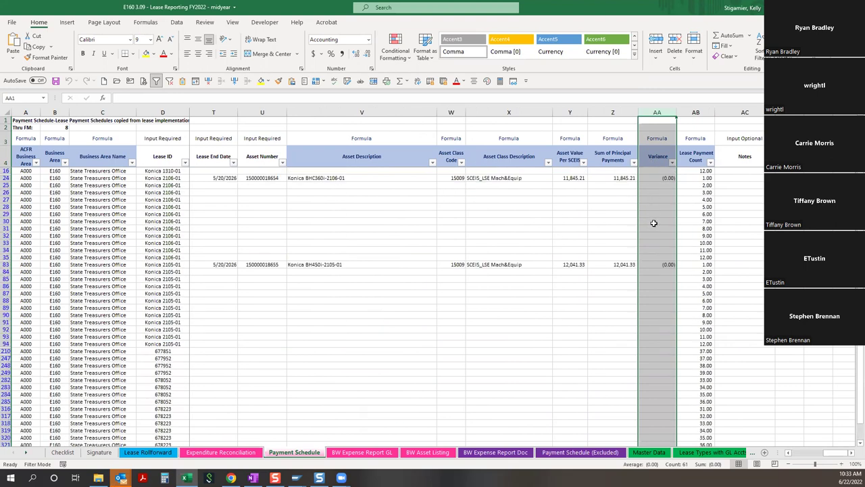
{"action": "scroll", "coordinate": [653, 223], "scroll_direction": "up", "scroll_amount": 3}
Clear the filter on the Payment Schedule and select the Presidio lease's variance in cell AA142.
{"action": "left_click", "coordinate": [565, 152]}
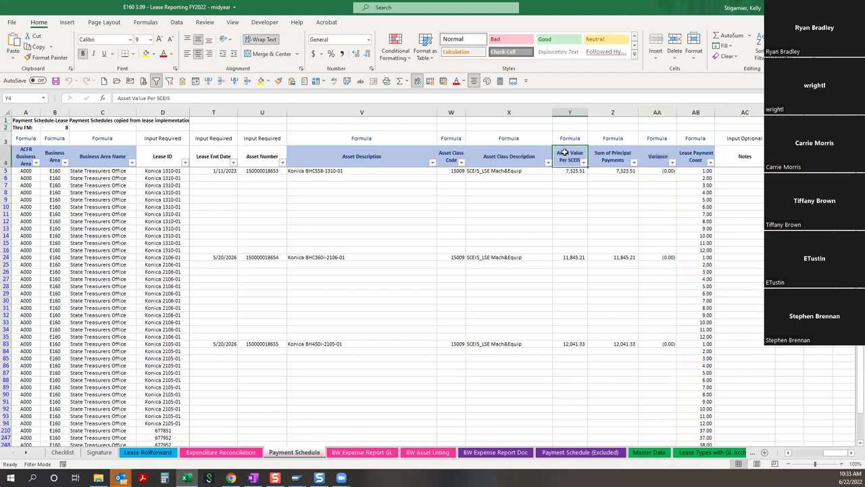
{"action": "left_click", "coordinate": [170, 80]}
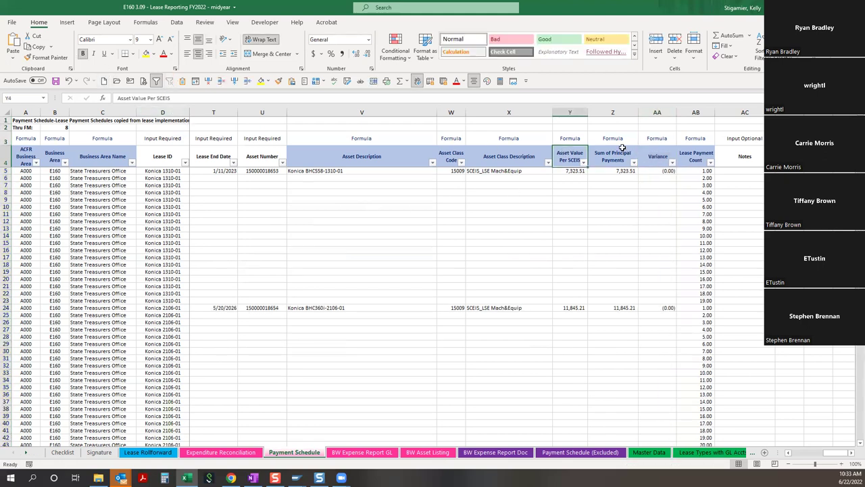
{"action": "left_click", "coordinate": [619, 119]}
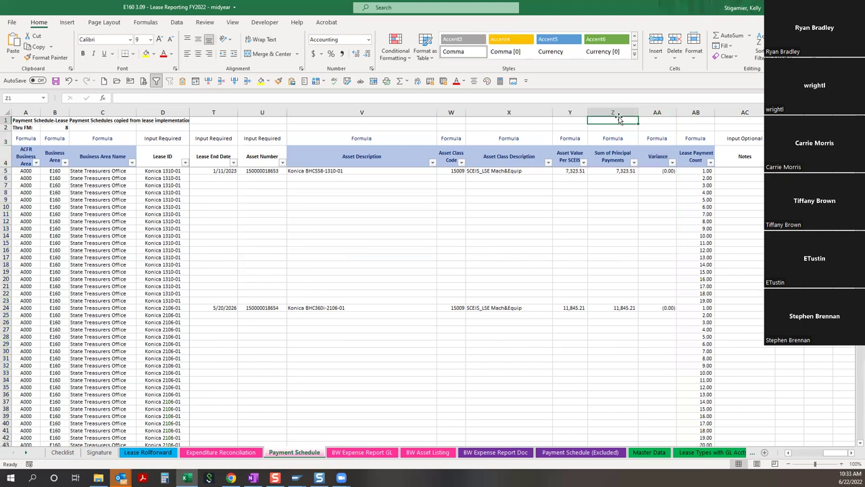
{"action": "scroll", "coordinate": [607, 246], "scroll_direction": "down", "scroll_amount": 5}
{"action": "scroll", "coordinate": [607, 246], "scroll_direction": "down", "scroll_amount": 20}
{"action": "scroll", "coordinate": [605, 253], "scroll_direction": "down", "scroll_amount": 12}
{"action": "left_click", "coordinate": [656, 292]}
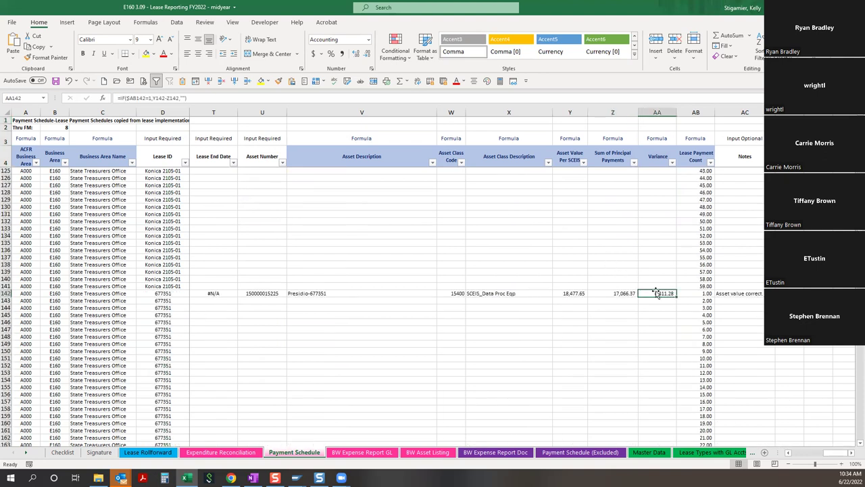
Read the Presidio lease's entry in the Notes column, and go to its Payment Date in cell L142.
{"action": "left_click", "coordinate": [724, 295]}
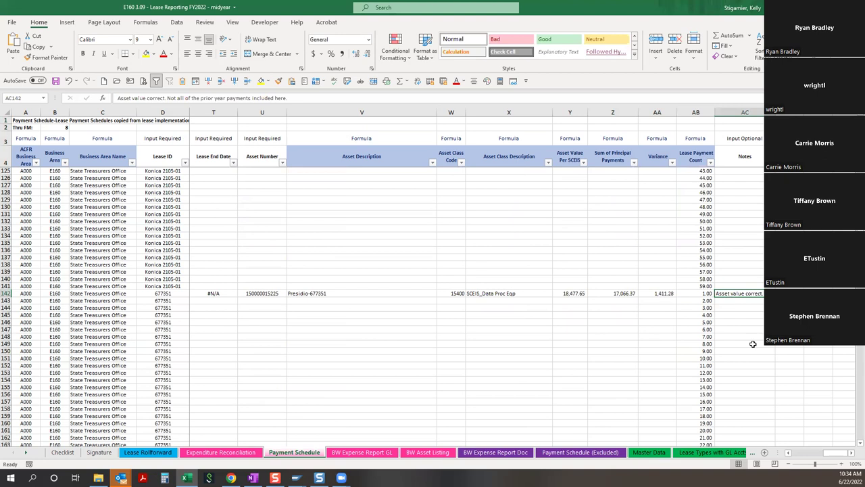
{"action": "left_click", "coordinate": [850, 452]}
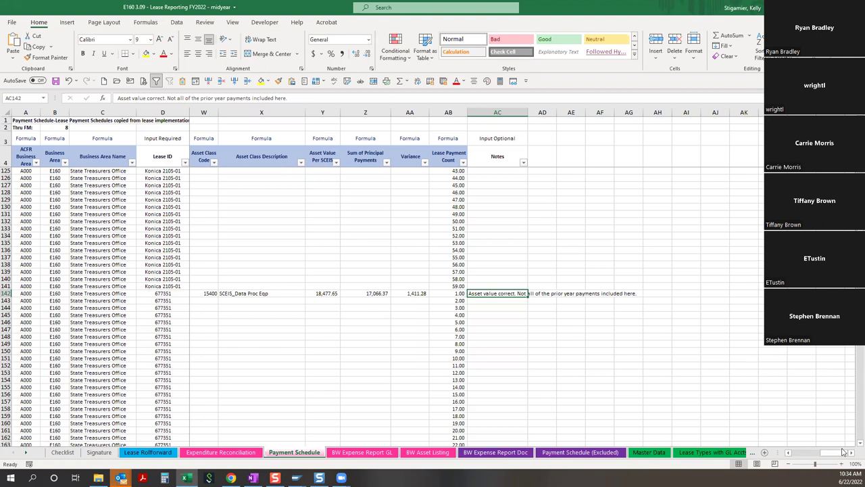
{"action": "key", "text": "Left"}
{"action": "key", "text": "Left"}
{"action": "key", "text": "Left"}
{"action": "key", "text": "Left"}
{"action": "key", "text": "Left"}
{"action": "key", "text": "Left"}
{"action": "key", "text": "Left"}
{"action": "key", "text": "Left"}
{"action": "key", "text": "Left"}
{"action": "key", "text": "Left"}
{"action": "key", "text": "Left"}
{"action": "key", "text": "Left"}
{"action": "key", "text": "Left"}
{"action": "key", "text": "Left"}
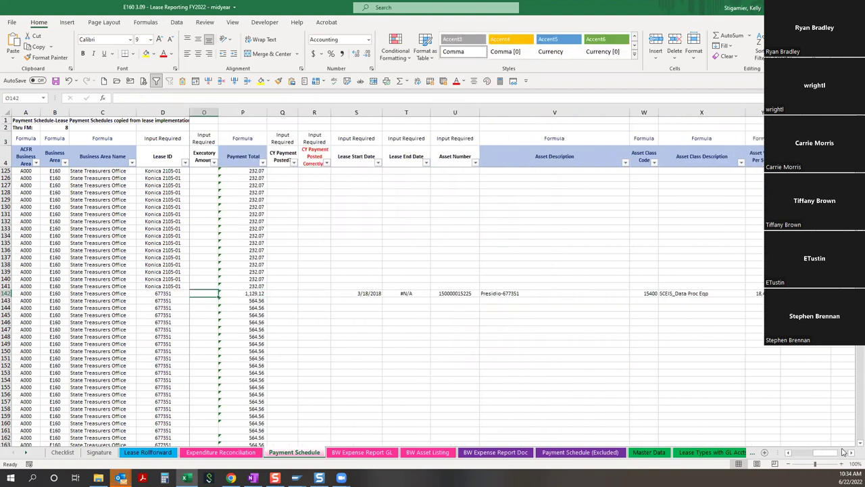
{"action": "key", "text": "Left"}
{"action": "key", "text": "Left"}
{"action": "key", "text": "Left"}
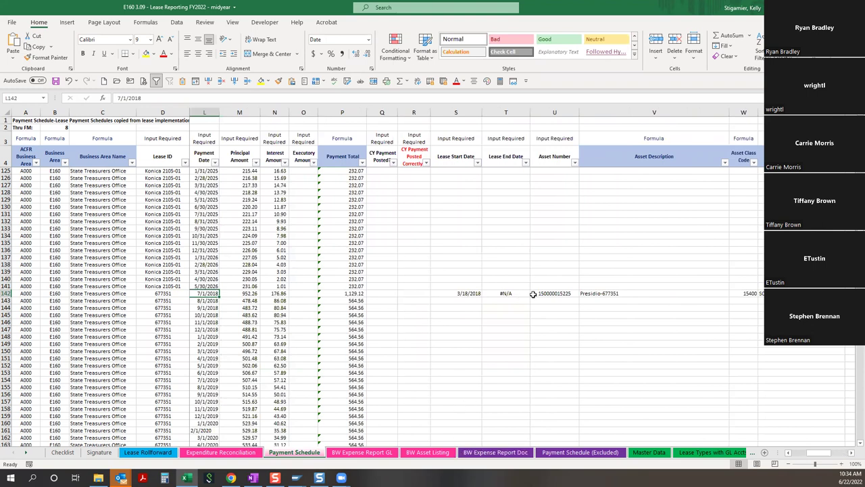
Examine column H of the Expenditure Reconciliation sheet and the accounts excluded from GASB 87 down to the Total row.
{"action": "left_click", "coordinate": [223, 452]}
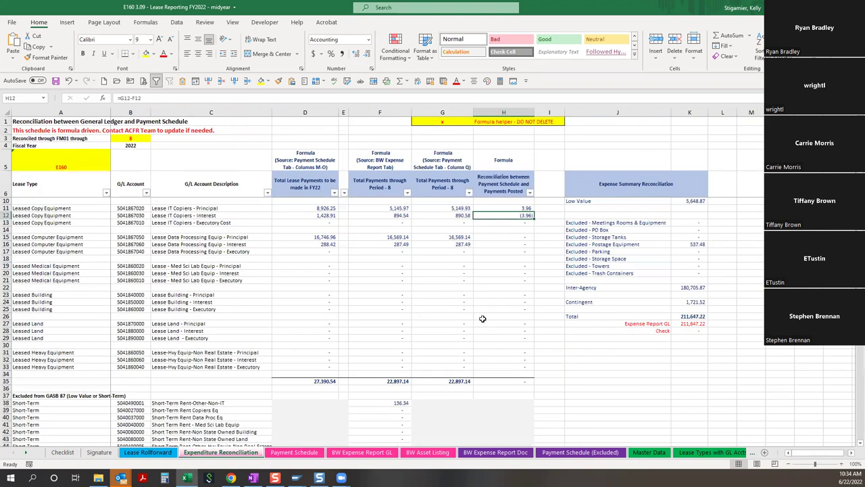
{"action": "left_click", "coordinate": [499, 110]}
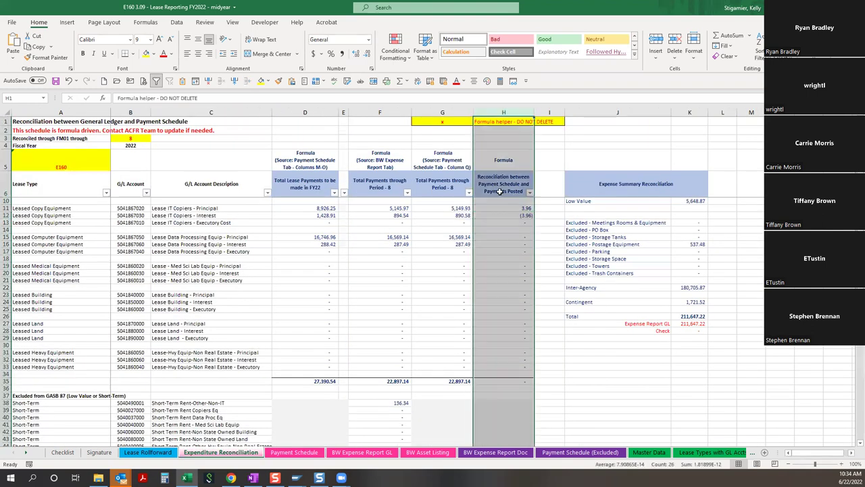
{"action": "scroll", "coordinate": [515, 289], "scroll_direction": "down", "scroll_amount": 9}
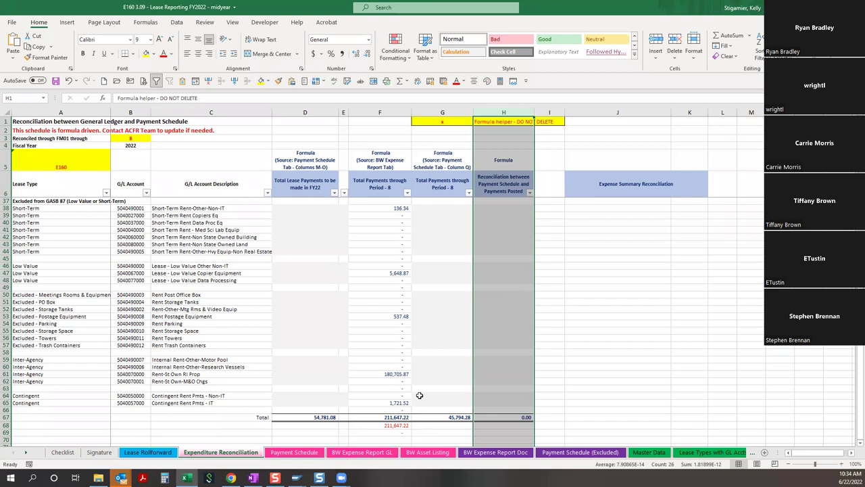
{"action": "scroll", "coordinate": [420, 396], "scroll_direction": "up", "scroll_amount": 1}
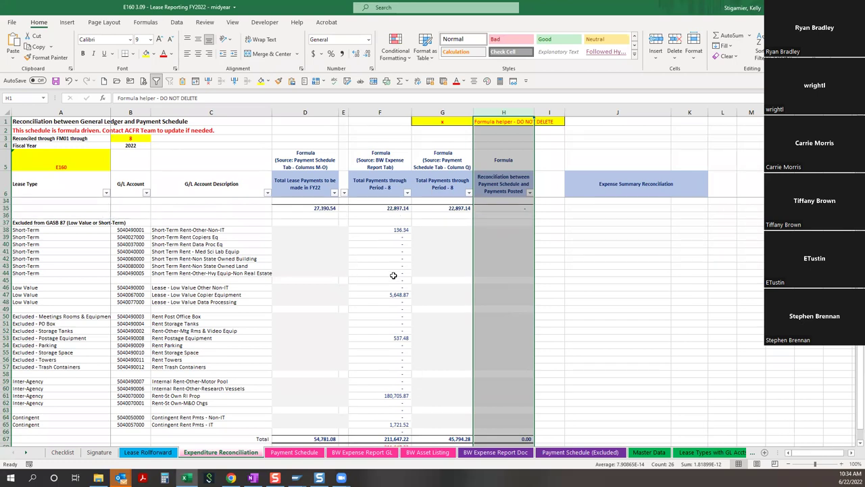
Clear the Lease Type filter on the BW Expense Report GL sheet and move to cell A23 in the Business Area column.
{"action": "scroll", "coordinate": [377, 287], "scroll_direction": "down", "scroll_amount": 1}
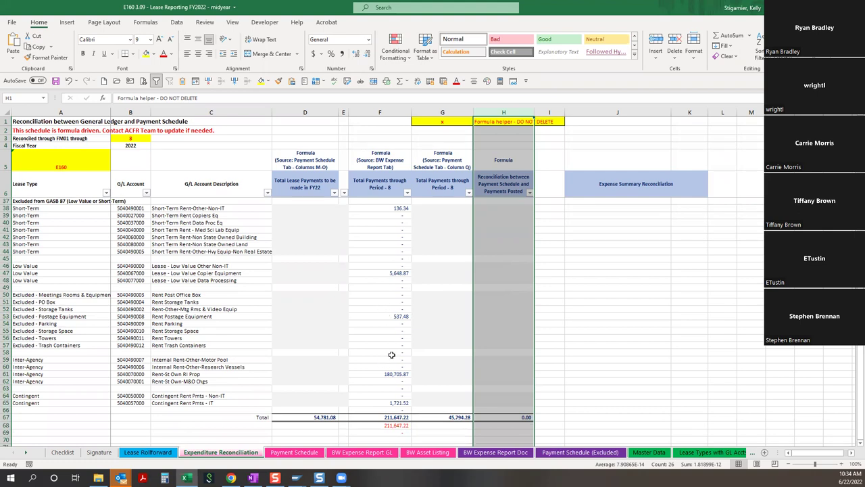
{"action": "scroll", "coordinate": [385, 359], "scroll_direction": "up", "scroll_amount": 4}
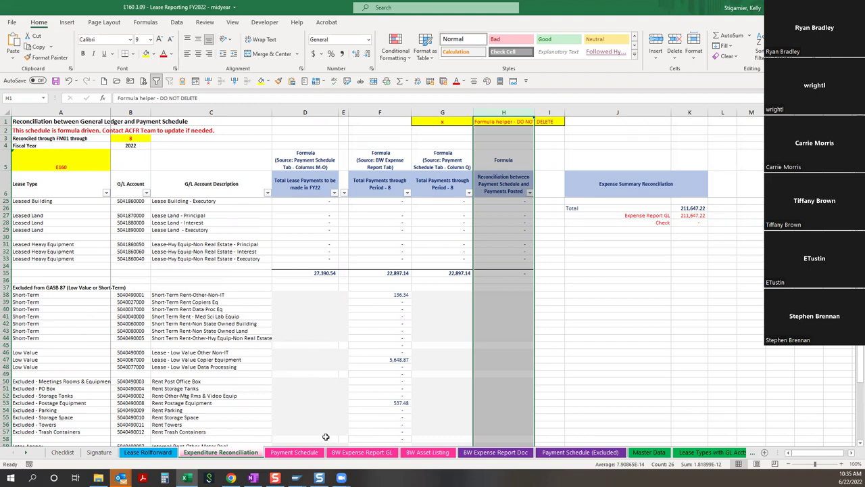
{"action": "left_click", "coordinate": [356, 452]}
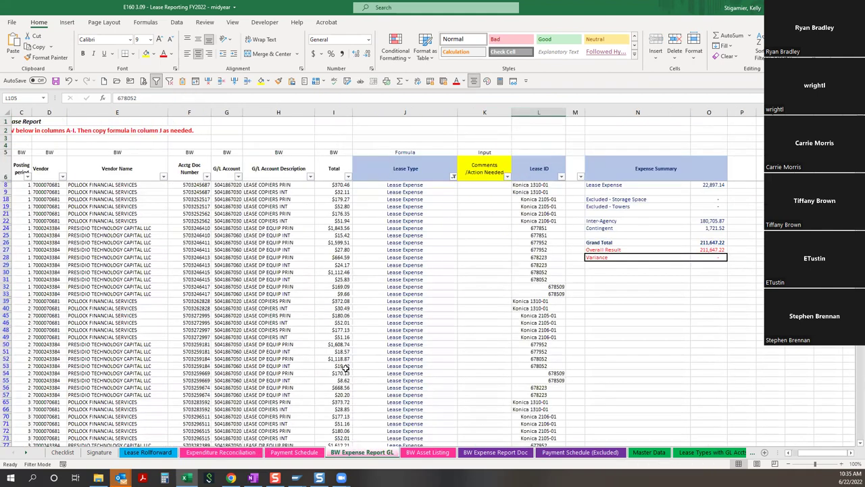
{"action": "left_click", "coordinate": [170, 80]}
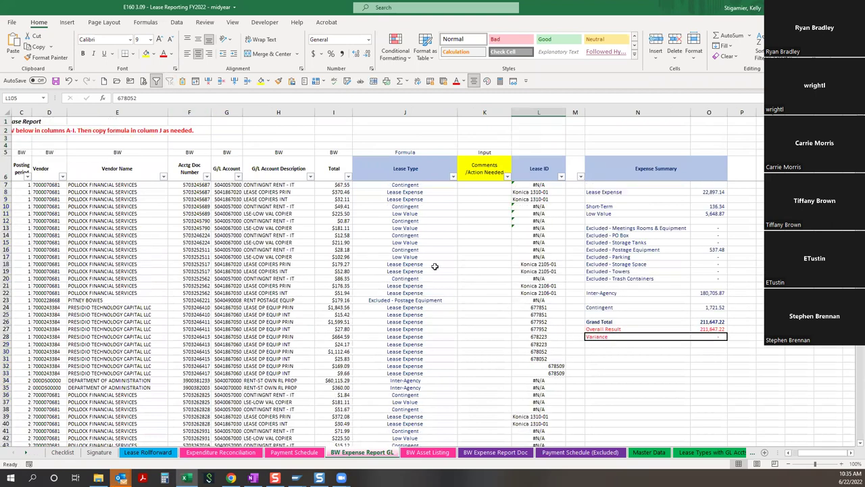
{"action": "left_click", "coordinate": [367, 301]}
{"action": "key", "text": "Left"}
{"action": "key", "text": "Left"}
{"action": "key", "text": "Left"}
{"action": "key", "text": "Left"}
{"action": "key", "text": "Left"}
{"action": "key", "text": "Left"}
{"action": "key", "text": "Left"}
{"action": "key", "text": "Left"}
{"action": "key", "text": "Left"}
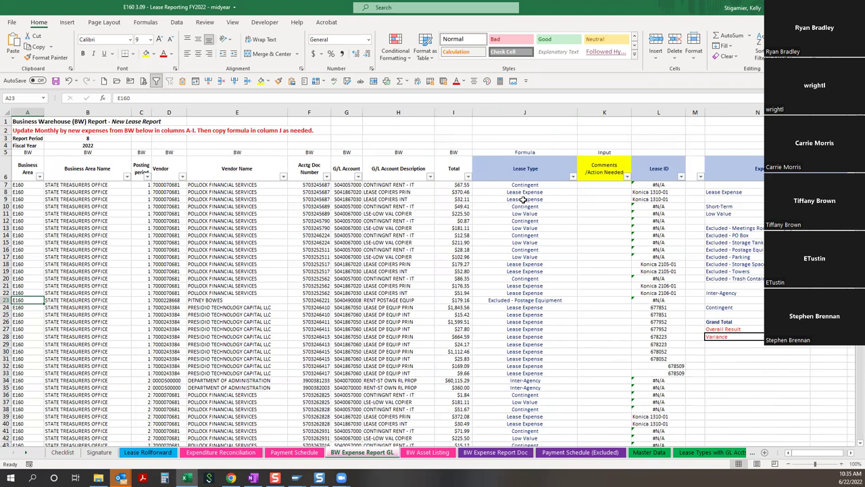
Filter the Lease Type column of the expense report to Contingent and look through the listed expenses.
{"action": "left_click", "coordinate": [484, 282]}
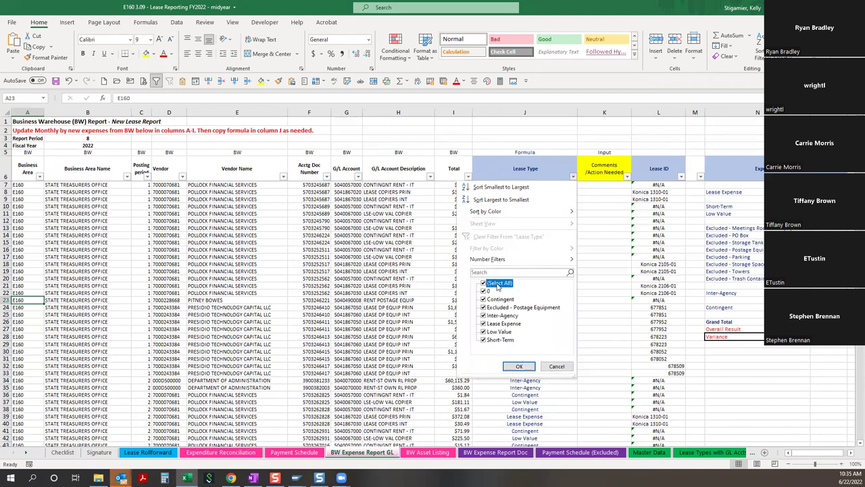
{"action": "left_click", "coordinate": [499, 299]}
{"action": "left_click", "coordinate": [519, 367]}
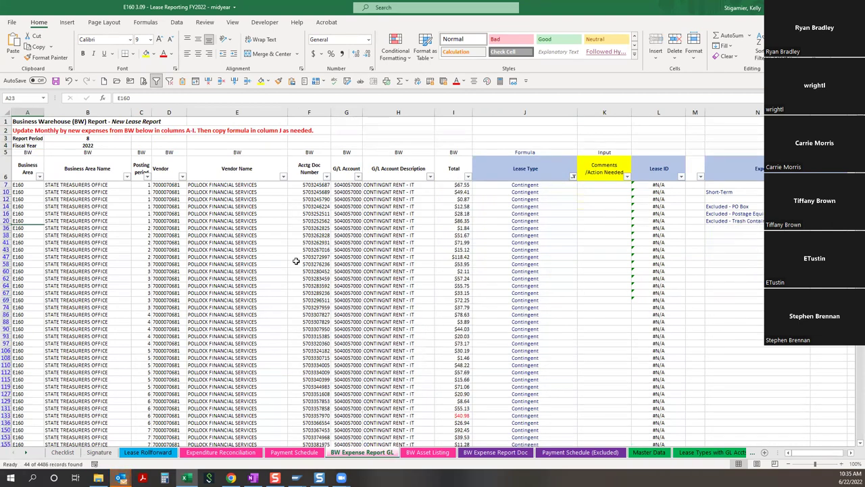
{"action": "scroll", "coordinate": [273, 268], "scroll_direction": "up", "scroll_amount": 2}
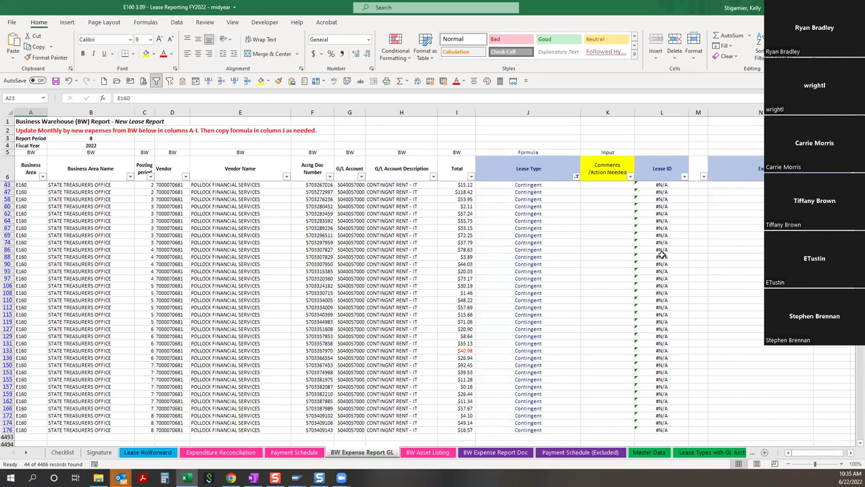
Switch the Lease Type filter from Contingent to Inter-Agency to view only those expenses.
{"action": "left_click", "coordinate": [576, 177]}
{"action": "left_click", "coordinate": [503, 299]}
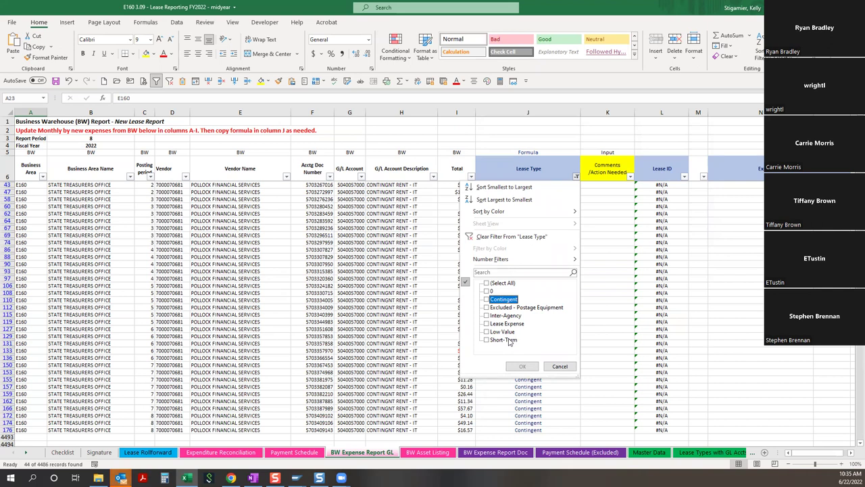
{"action": "left_click", "coordinate": [506, 315]}
{"action": "left_click", "coordinate": [522, 366]}
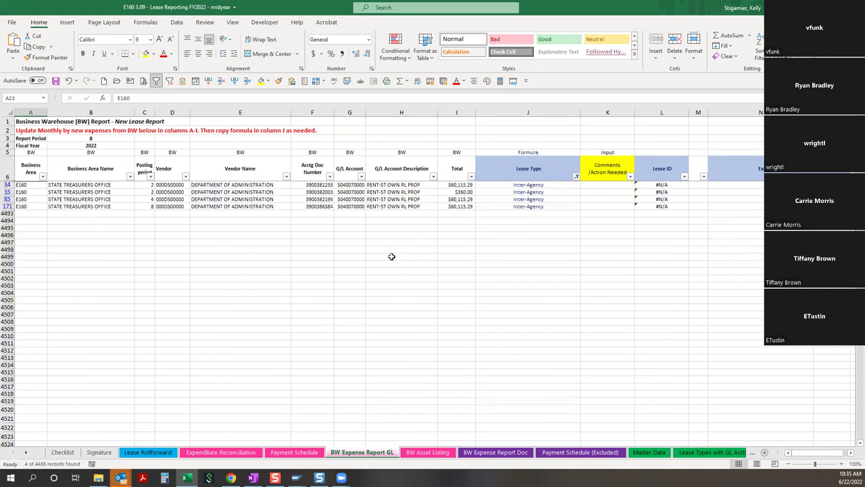
Show all lease types again in the BW Expense Report GL sheet.
{"action": "left_click", "coordinate": [576, 176]}
{"action": "left_click", "coordinate": [500, 282]}
{"action": "left_click", "coordinate": [515, 366]}
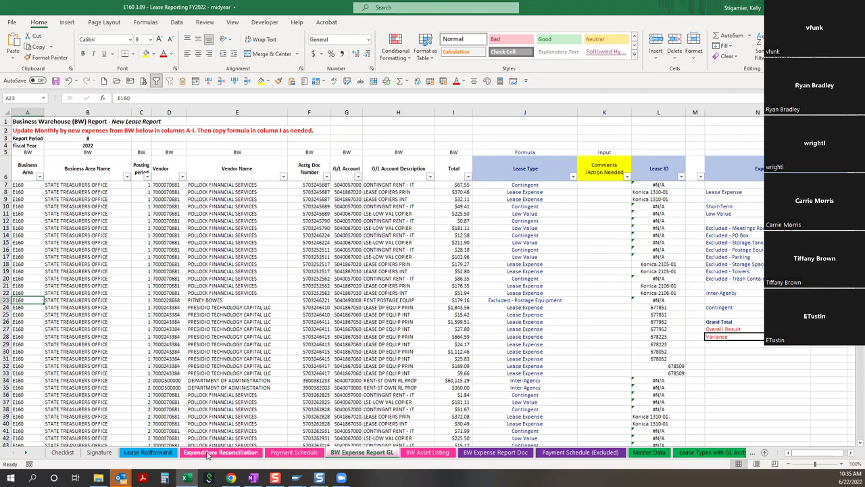
Examine the variance cells in the Reconciliations section of the Lease Rollforward sheet, down to the Lease Expenditure Reconciliation row.
{"action": "left_click", "coordinate": [153, 455]}
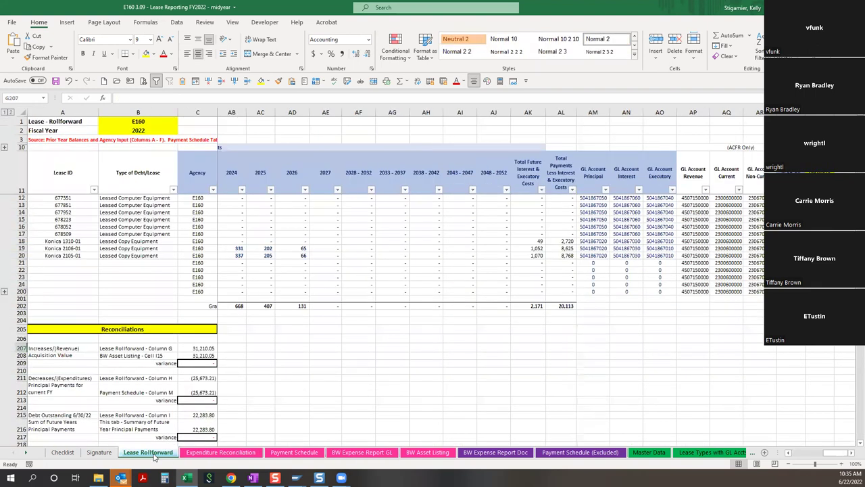
{"action": "scroll", "coordinate": [193, 345], "scroll_direction": "down", "scroll_amount": 5}
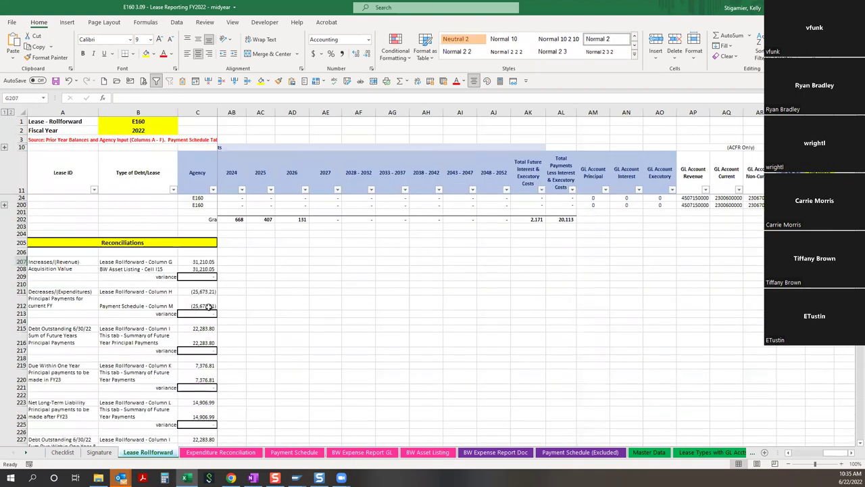
{"action": "scroll", "coordinate": [212, 363], "scroll_direction": "down", "scroll_amount": 3}
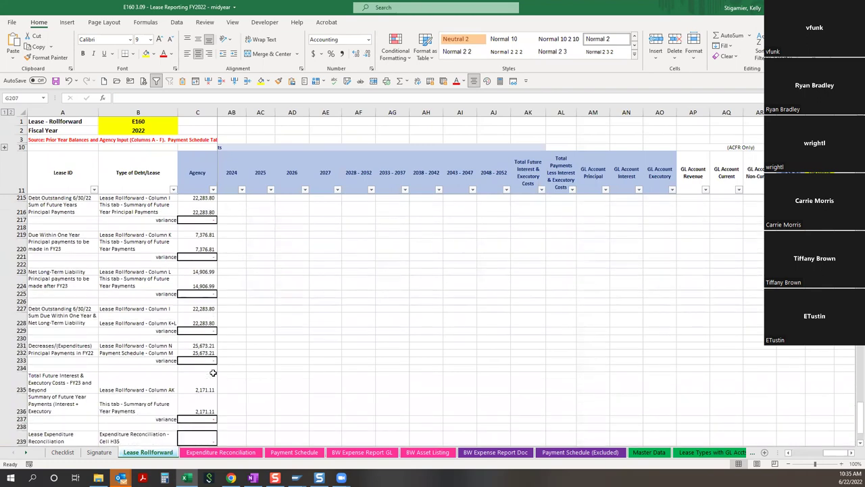
{"action": "scroll", "coordinate": [213, 378], "scroll_direction": "up", "scroll_amount": 1}
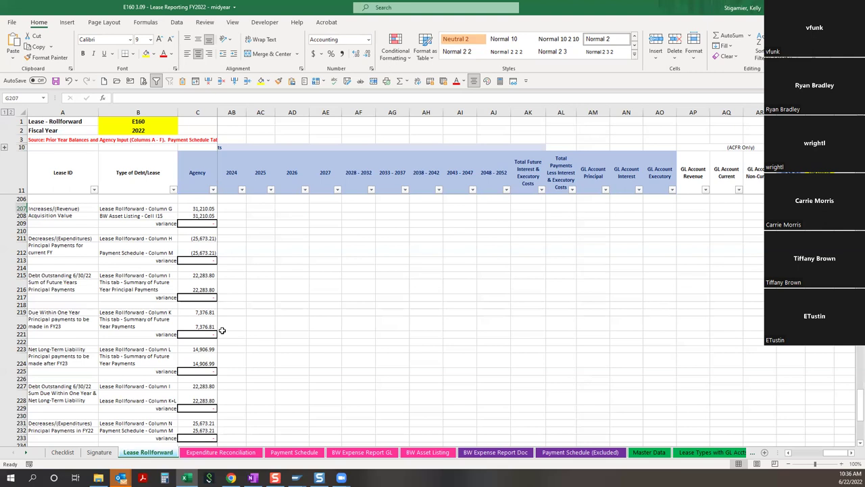
Move up to cell G200 and view the rollforward lease rows with the Summary of Future Year Payments.
{"action": "key", "text": "Up"}
{"action": "key", "text": "Up"}
{"action": "key", "text": "Up"}
{"action": "key", "text": "Up"}
{"action": "key", "text": "Up"}
{"action": "key", "text": "Up"}
{"action": "key", "text": "Up"}
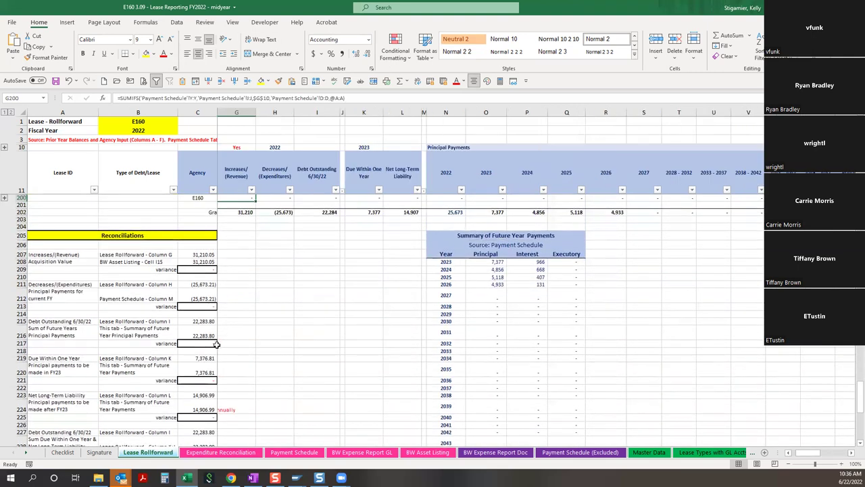
{"action": "key", "text": "ctrl+z"}
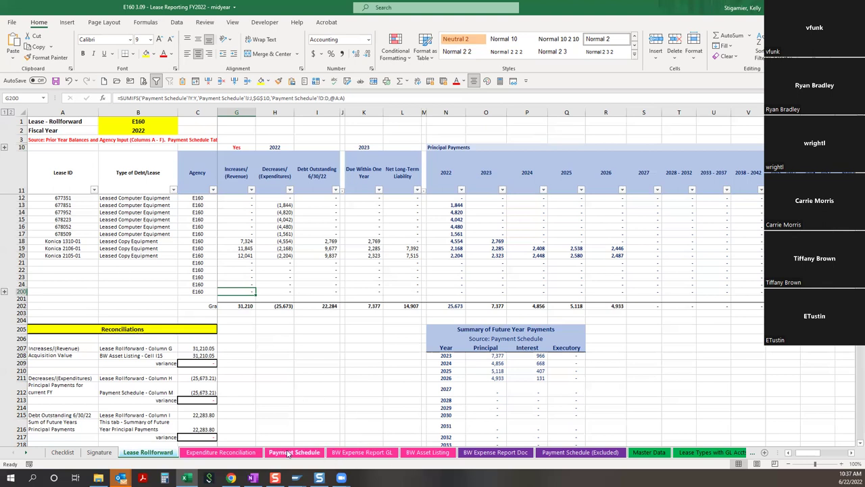
Return to the Expenditure Reconciliation sheet and select the Reconciliation between Payment Schedule and Payments Posted header in H6.
{"action": "left_click", "coordinate": [362, 452]}
{"action": "left_click", "coordinate": [295, 452]}
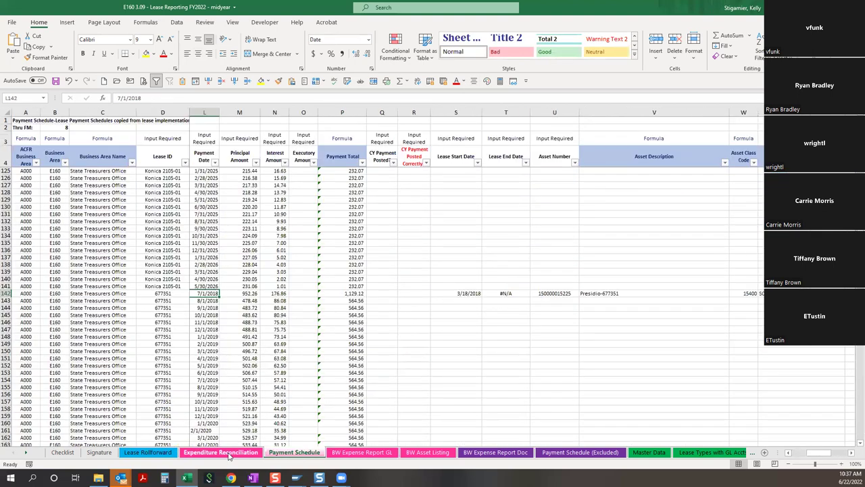
{"action": "left_click", "coordinate": [223, 452]}
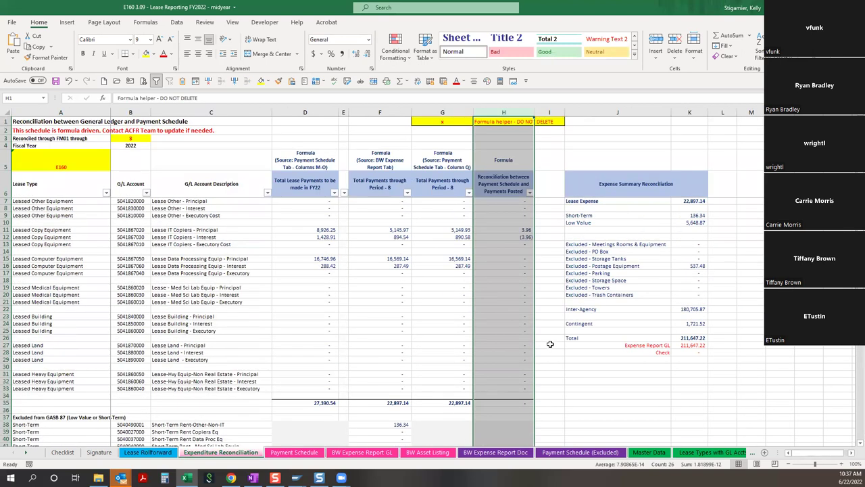
{"action": "left_click", "coordinate": [551, 344]}
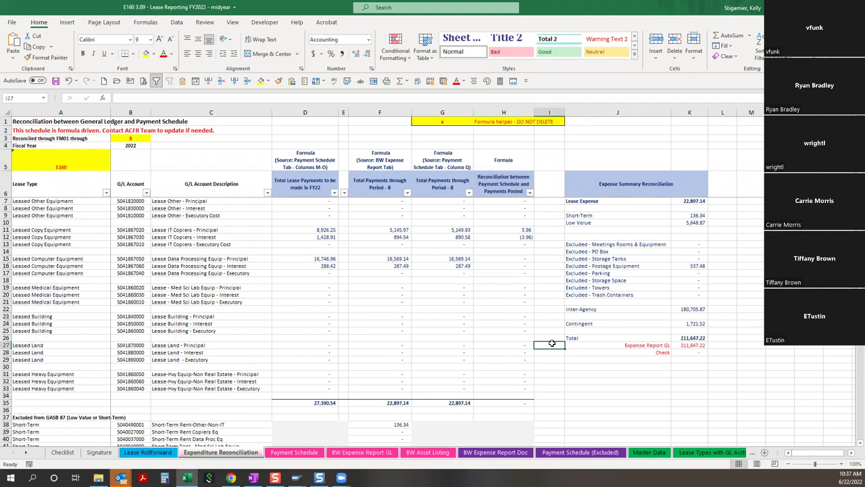
{"action": "left_click", "coordinate": [503, 189]}
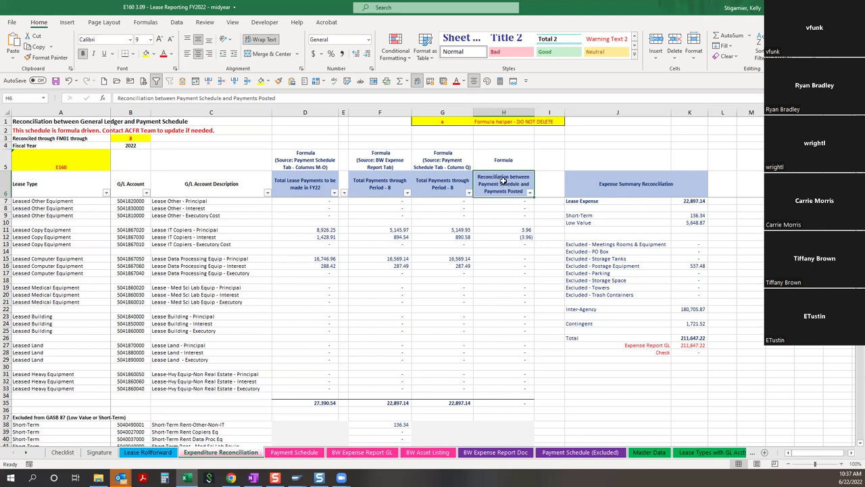
Highlight the reconciliation differences in H7:H35 with yellow fill and select the total in H35.
{"action": "left_click_drag", "start_coordinate": [502, 401], "coordinate": [493, 201]}
{"action": "left_click", "coordinate": [146, 54]}
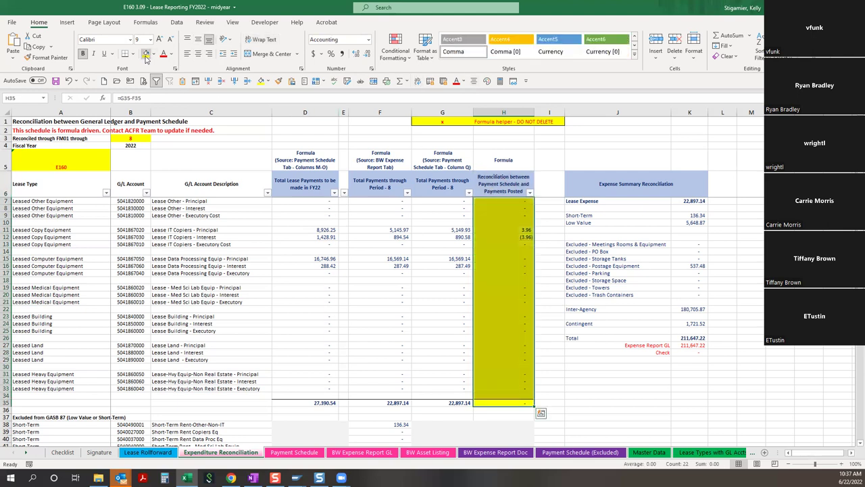
{"action": "left_click", "coordinate": [545, 394]}
{"action": "left_click", "coordinate": [526, 402]}
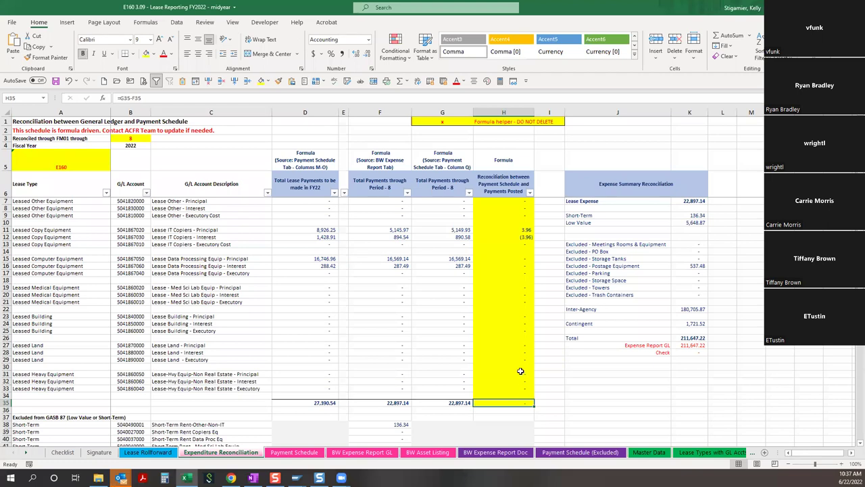
Check the Lease IT Copiers principal and interest differences in H11 and H12 against the total in H35.
{"action": "left_click", "coordinate": [509, 230]}
{"action": "left_click", "coordinate": [511, 237]}
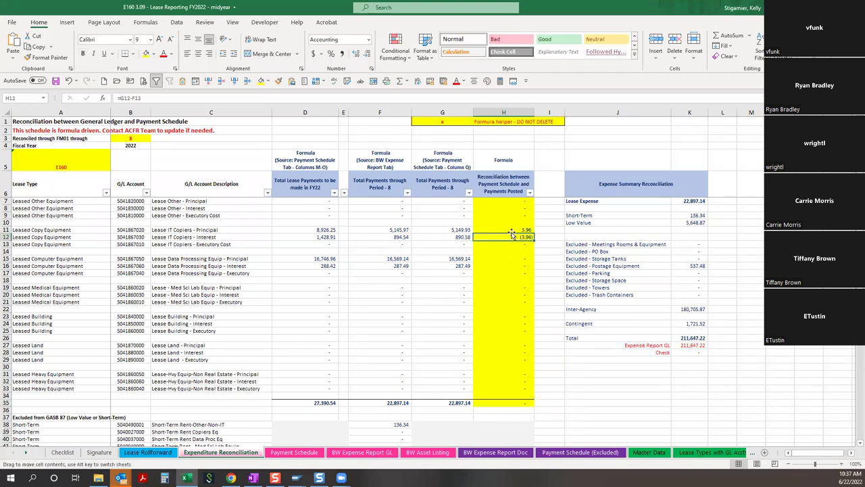
{"action": "left_click", "coordinate": [512, 230]}
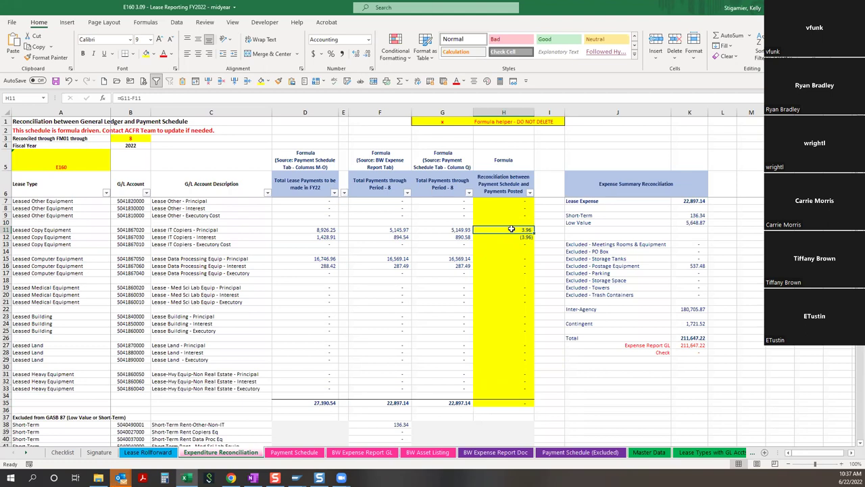
{"action": "left_click", "coordinate": [533, 404]}
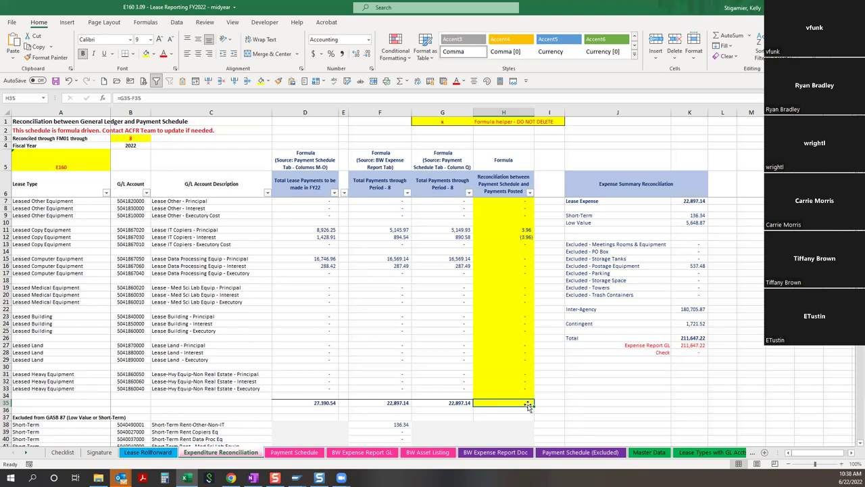
Review column D, Total Lease Payments to be made in FY22, including the SUMIFS formula in D11 and the amounts in D8:D32.
{"action": "left_click", "coordinate": [320, 181]}
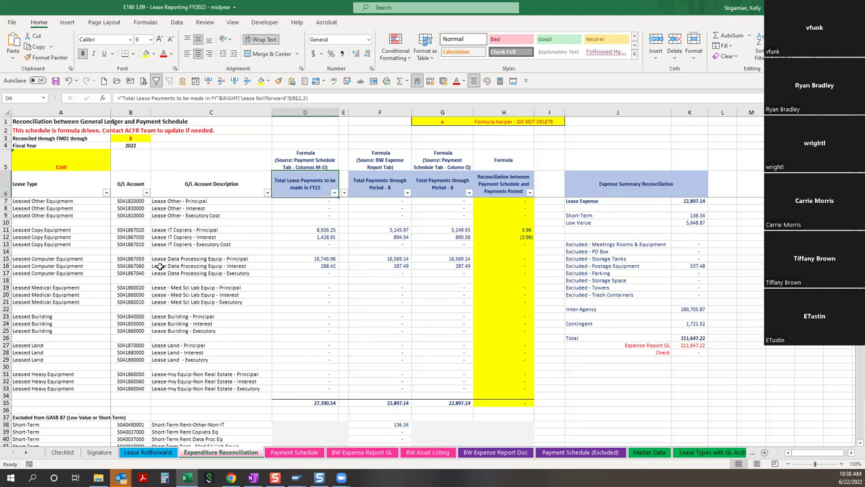
{"action": "left_click", "coordinate": [314, 111]}
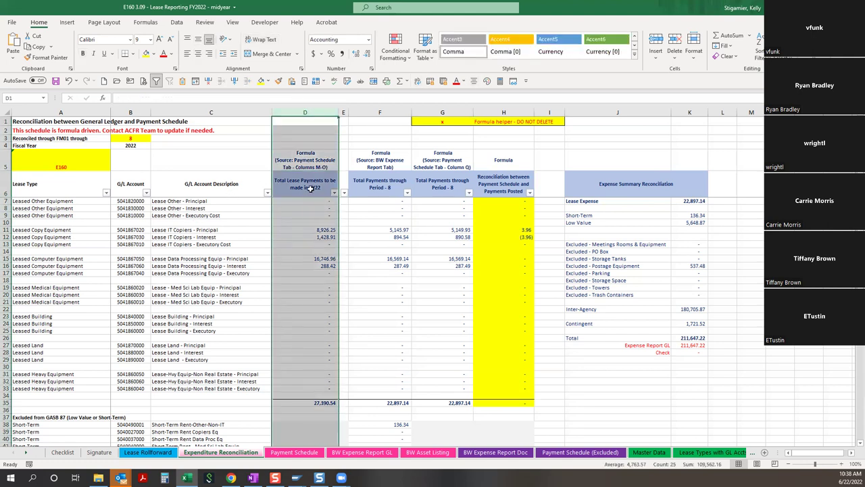
{"action": "double_click", "coordinate": [316, 231]}
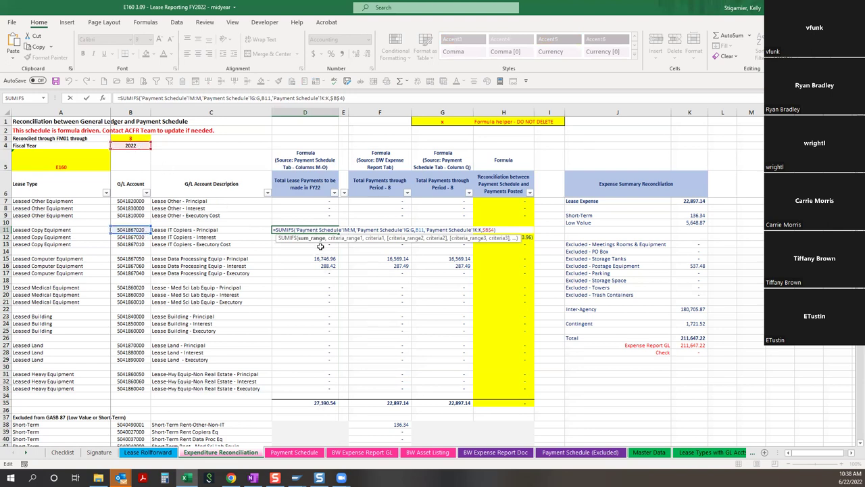
{"action": "key", "text": "ctrl+Return"}
{"action": "left_click_drag", "start_coordinate": [312, 208], "coordinate": [320, 382]}
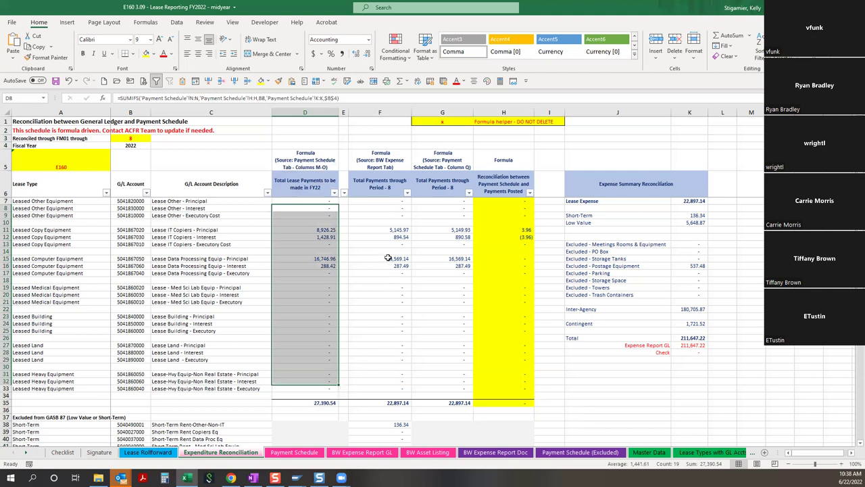
Inspect the formulas in F11 and G11 for the Lease IT Copiers - Principal payments through Period 8.
{"action": "left_click", "coordinate": [387, 228]}
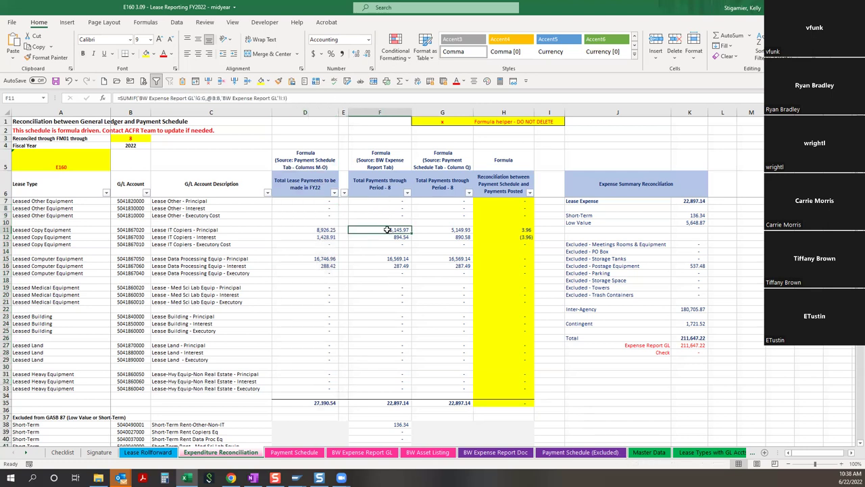
{"action": "double_click", "coordinate": [388, 230]}
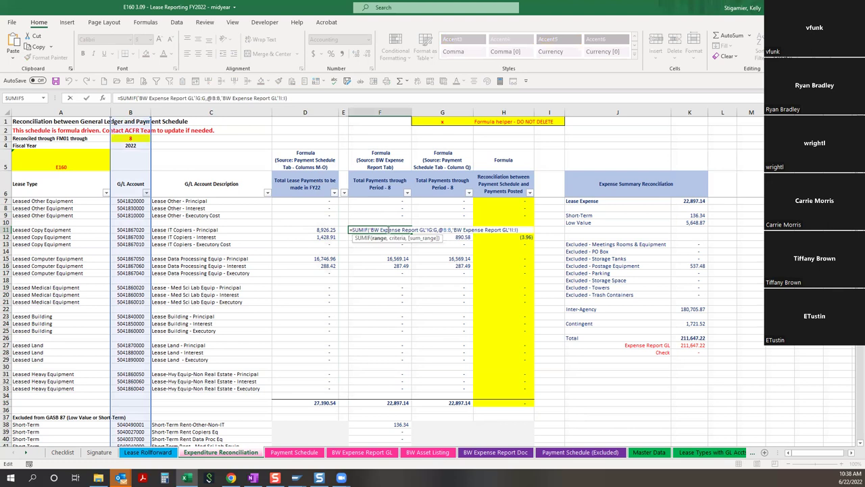
{"action": "key", "text": "Escape"}
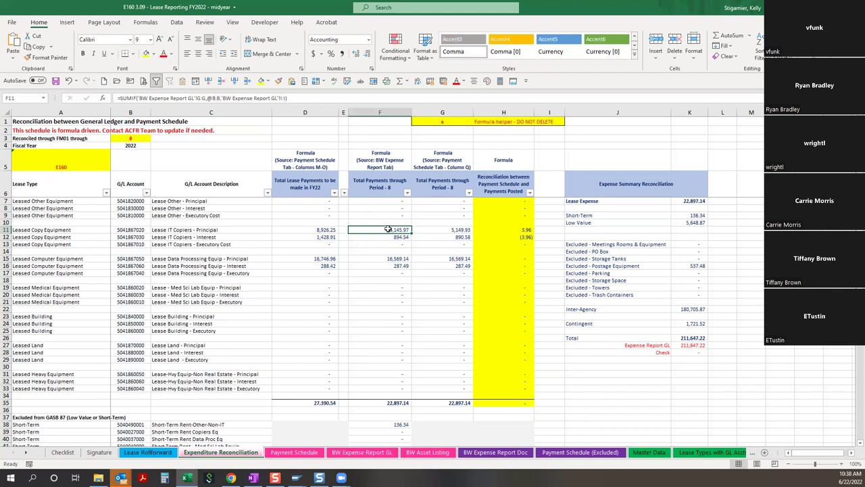
{"action": "left_click", "coordinate": [170, 231]}
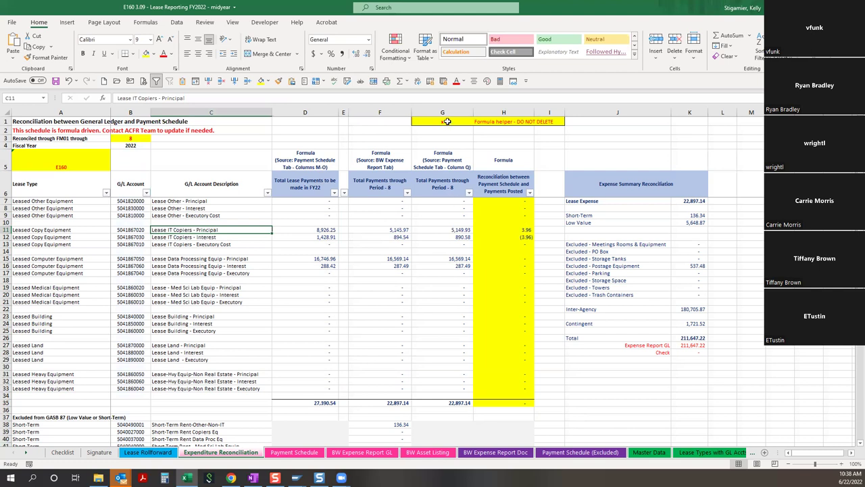
{"action": "left_click", "coordinate": [460, 229]}
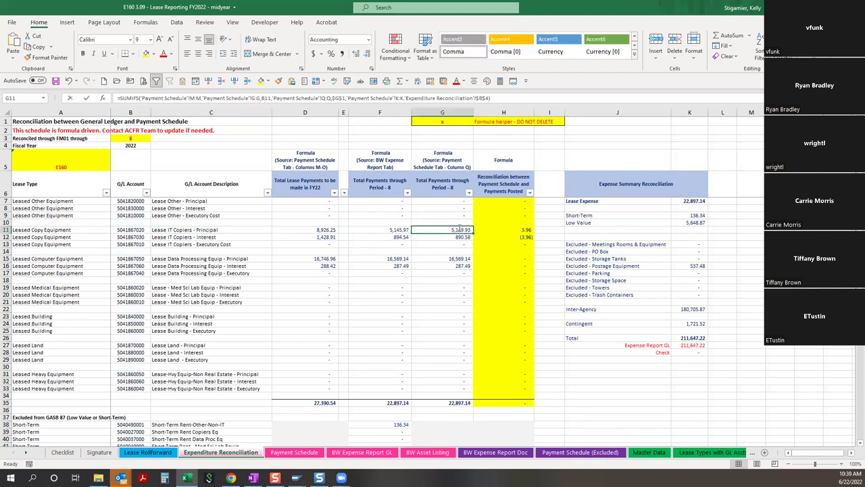
Trace the G11 SUMIFS formula's references to the principal, G/L and posted-payment columns on the Payment Schedule sheet.
{"action": "double_click", "coordinate": [460, 230]}
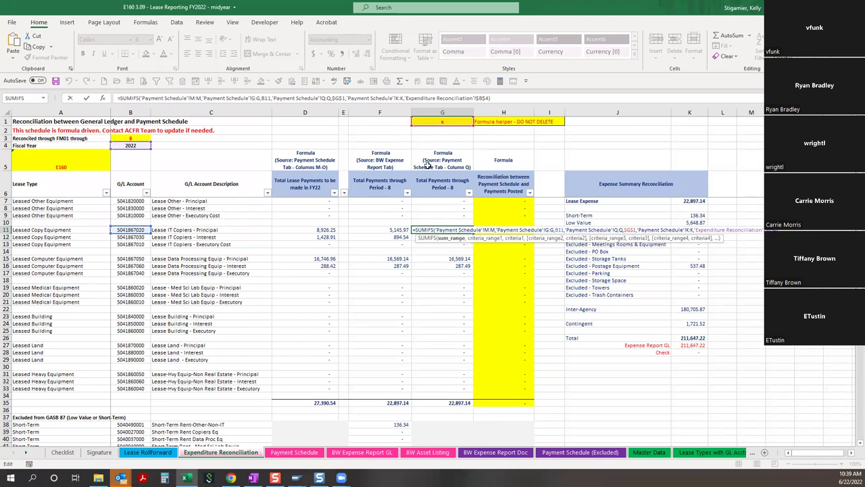
{"action": "key", "text": "Escape"}
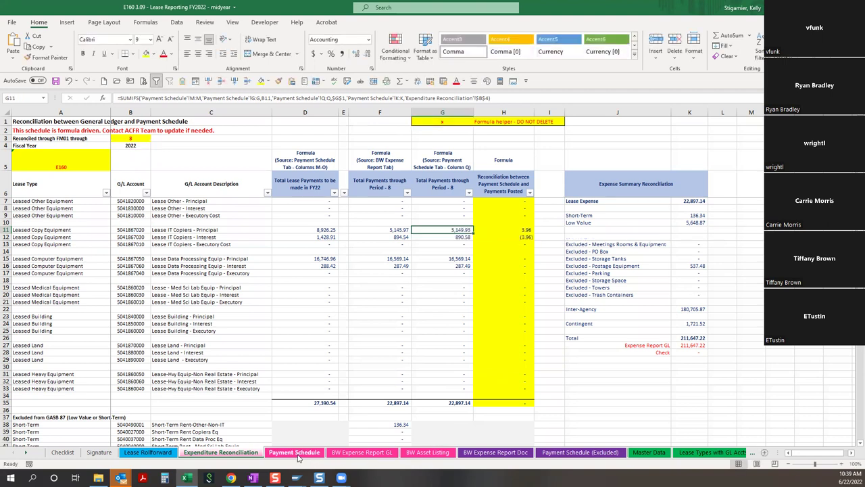
{"action": "left_click", "coordinate": [298, 453]}
{"action": "key", "text": "Down"}
{"action": "key", "text": "Down"}
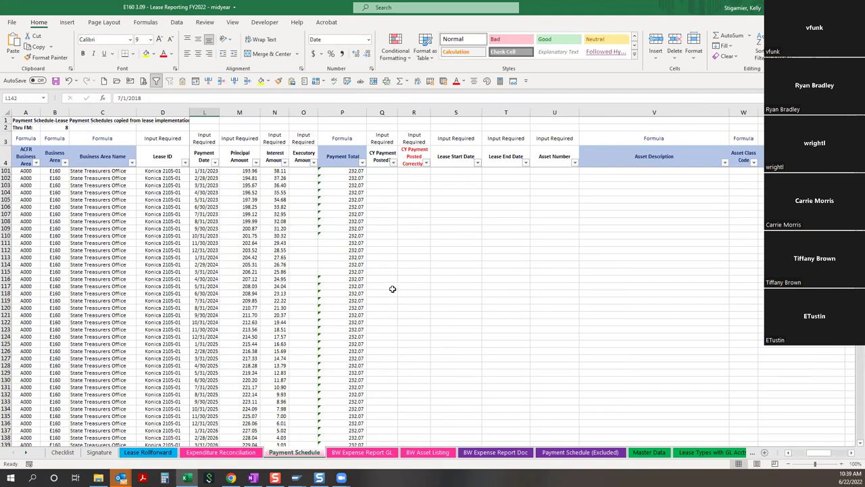
{"action": "key", "text": "ctrl+Home"}
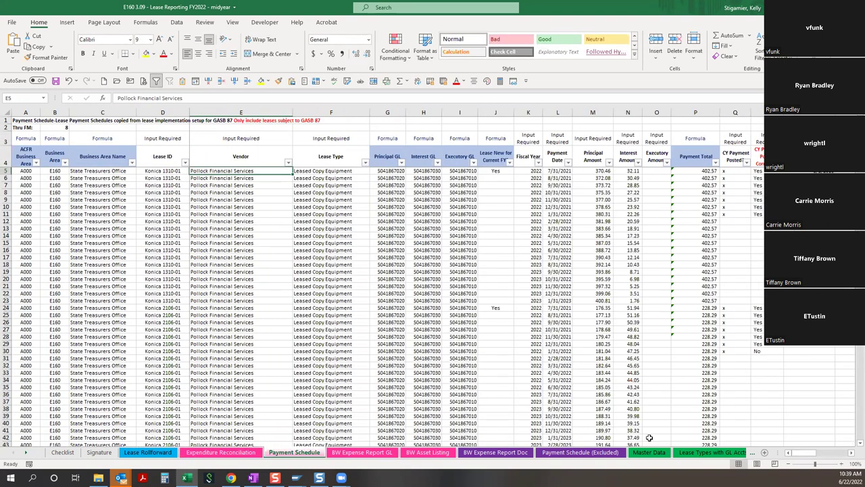
{"action": "left_click", "coordinate": [852, 453]}
{"action": "left_click", "coordinate": [851, 453]}
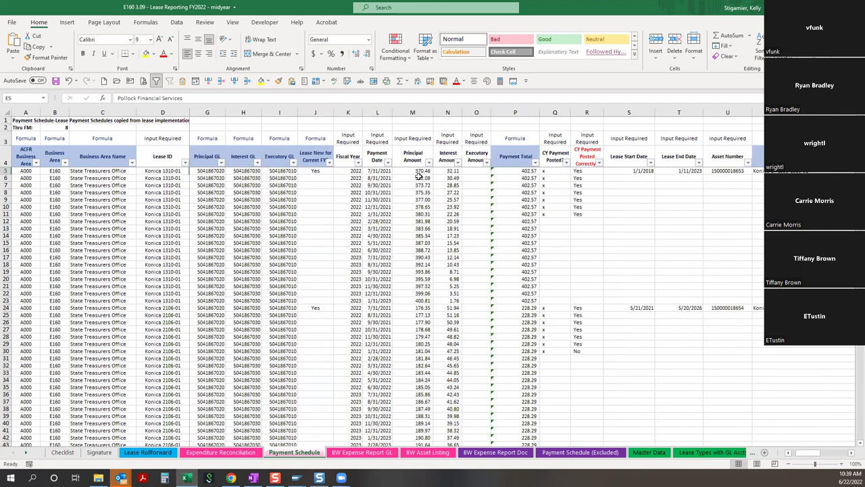
Highlight the Principal Amount, Principal GL and CY Payment Posted cells in rows 5 to 11 with yellow fill.
{"action": "left_click_drag", "start_coordinate": [404, 171], "coordinate": [402, 214]}
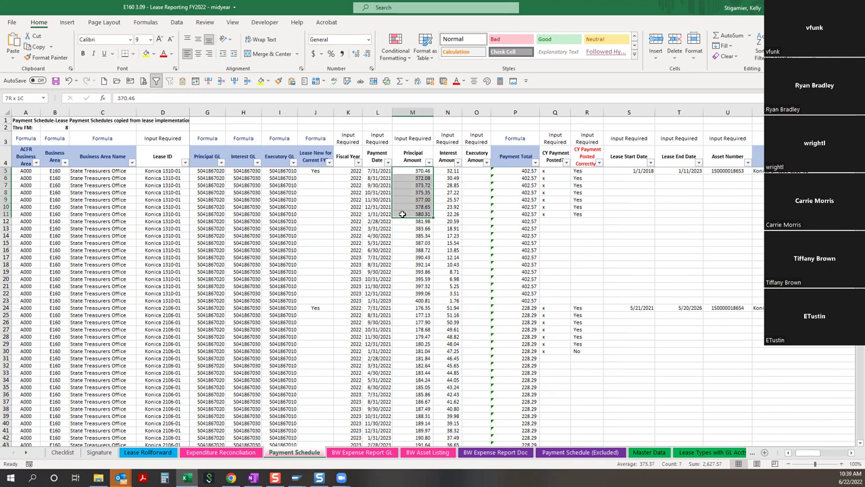
{"action": "left_click", "coordinate": [261, 81]}
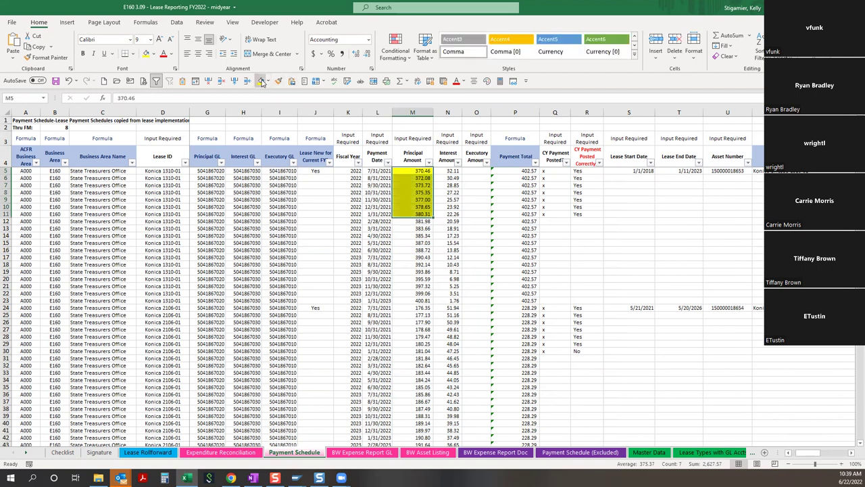
{"action": "left_click_drag", "start_coordinate": [201, 170], "coordinate": [200, 214]}
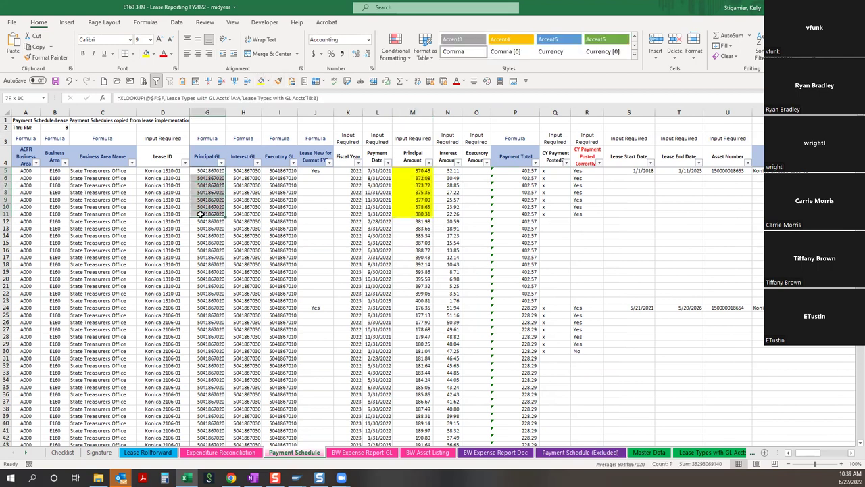
{"action": "left_click", "coordinate": [261, 81]}
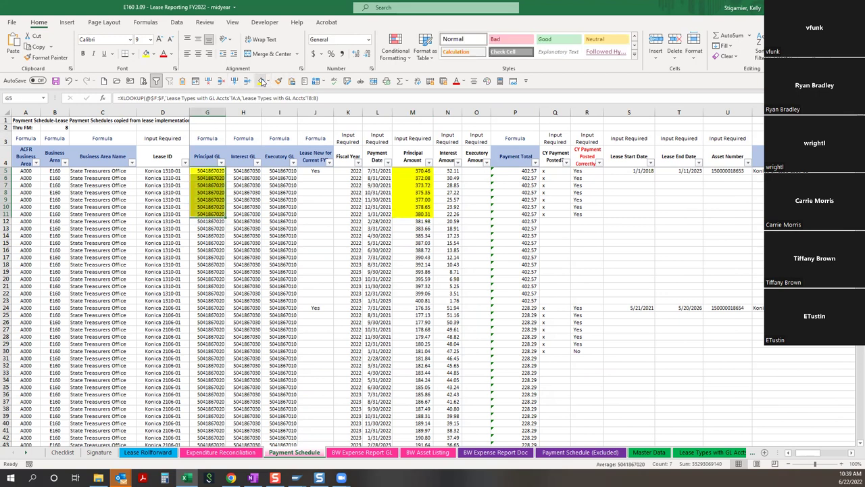
{"action": "left_click_drag", "start_coordinate": [551, 170], "coordinate": [553, 213]}
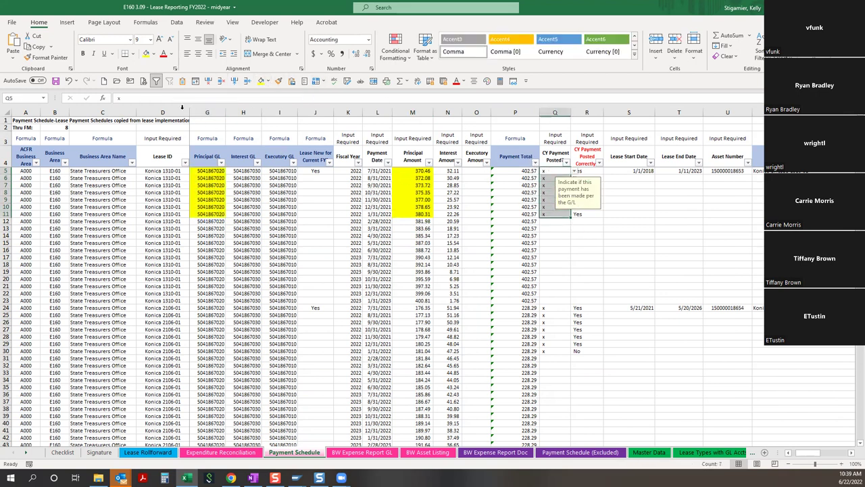
{"action": "left_click", "coordinate": [146, 54]}
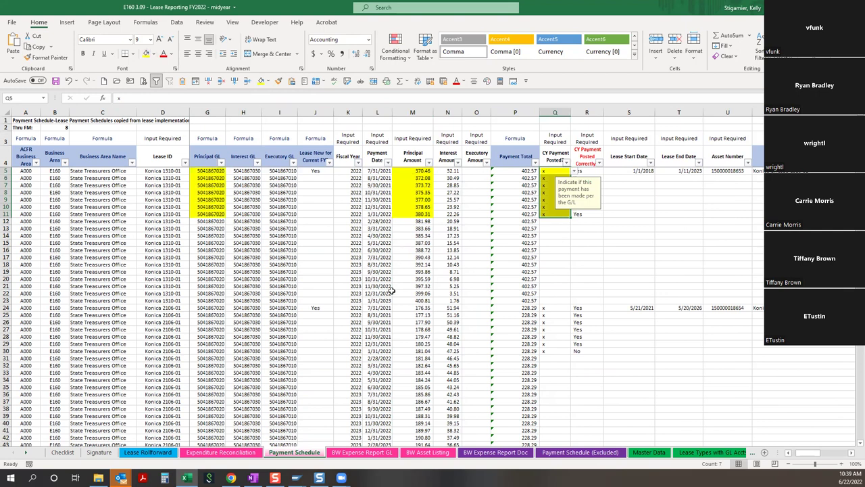
{"action": "left_click", "coordinate": [616, 321]}
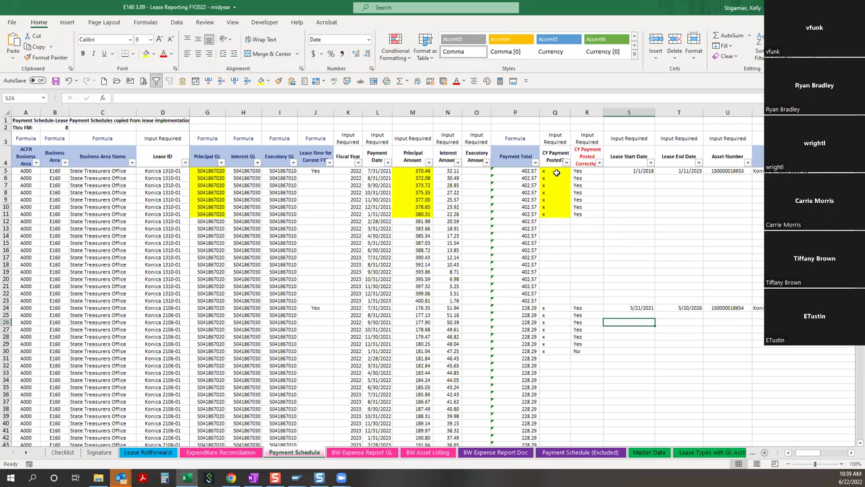
Revisit the Expenditure Reconciliation sheet and review the Lease Type column and its XLOOKUP formula in J31 on BW Expense Report GL.
{"action": "left_click", "coordinate": [240, 454]}
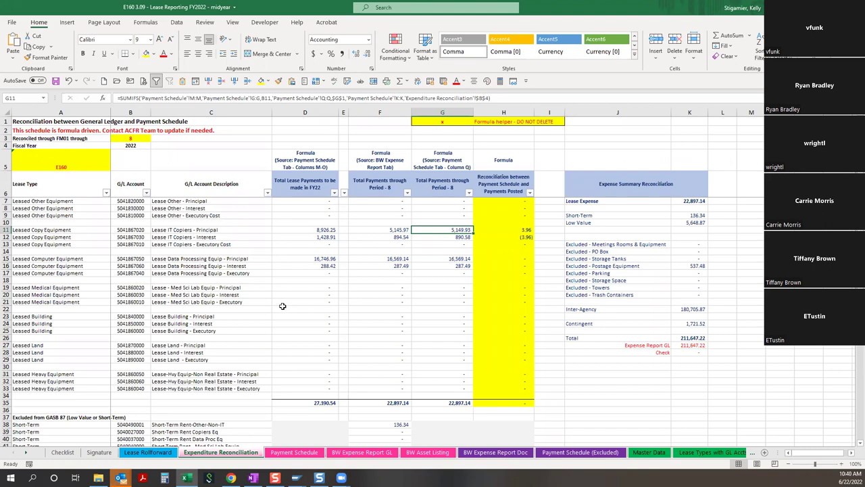
{"action": "left_click", "coordinate": [363, 453]}
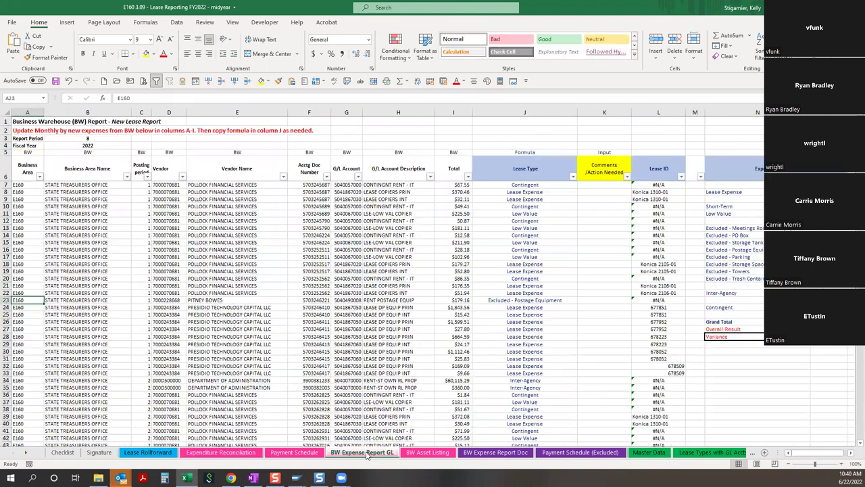
{"action": "left_click", "coordinate": [549, 359]}
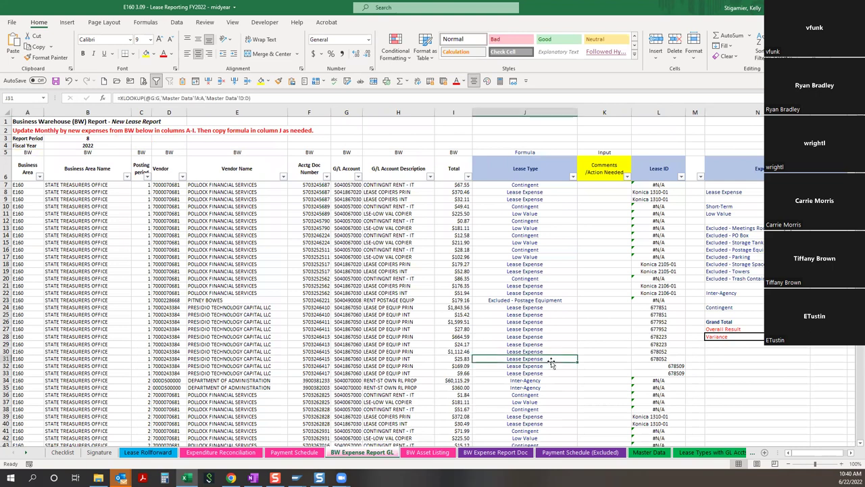
{"action": "scroll", "coordinate": [552, 365], "scroll_direction": "down", "scroll_amount": 1}
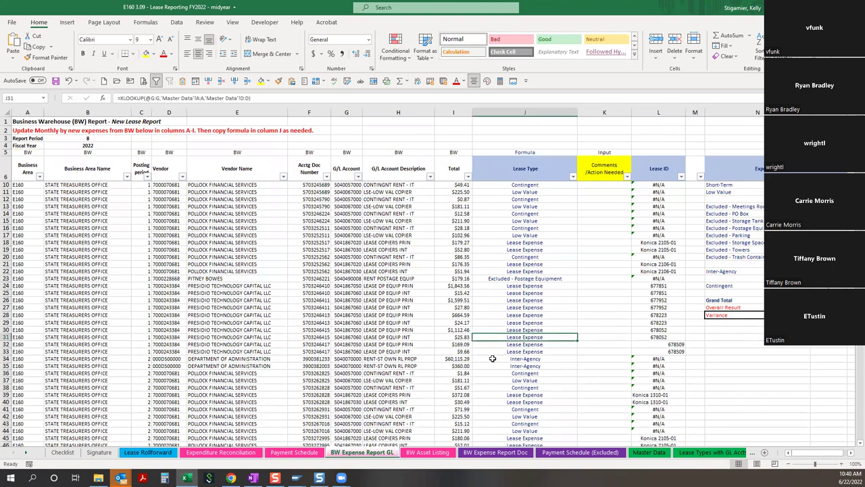
{"action": "scroll", "coordinate": [481, 360], "scroll_direction": "down", "scroll_amount": 3}
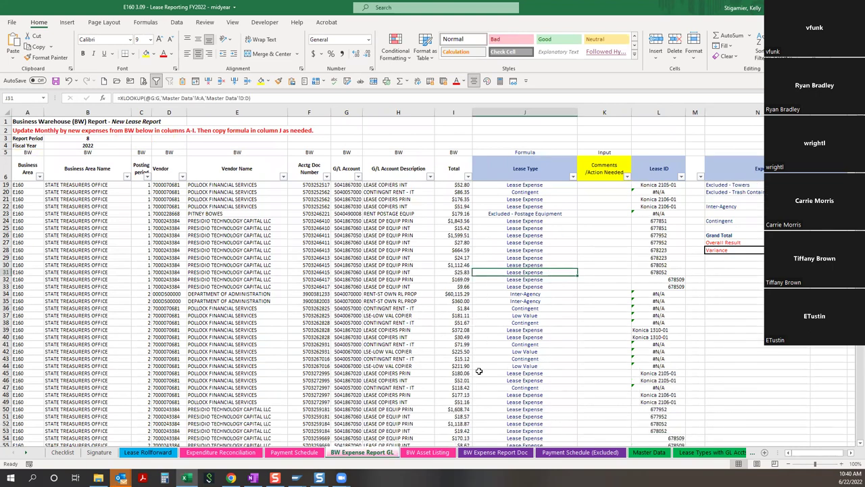
{"action": "scroll", "coordinate": [478, 377], "scroll_direction": "up", "scroll_amount": 4}
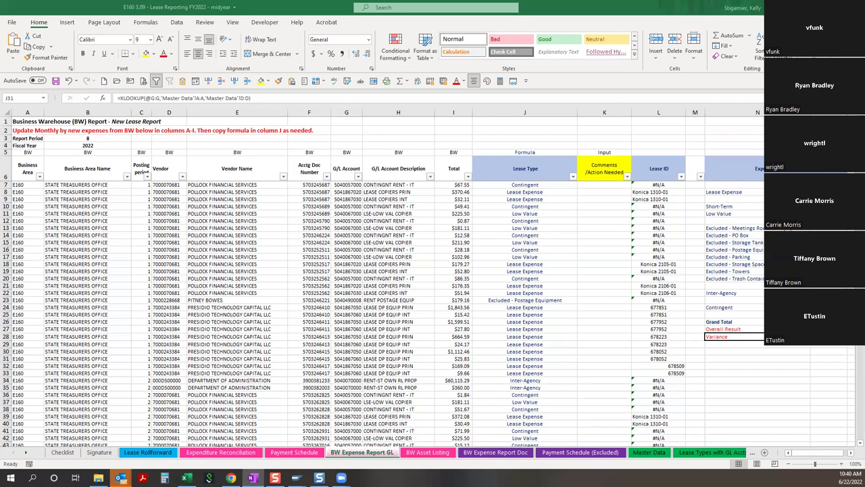
Review Debt Outstanding 6/30/22 and Due Within One Year for lease Konica 1310-01 on the Lease Rollforward sheet.
{"action": "left_click", "coordinate": [159, 452]}
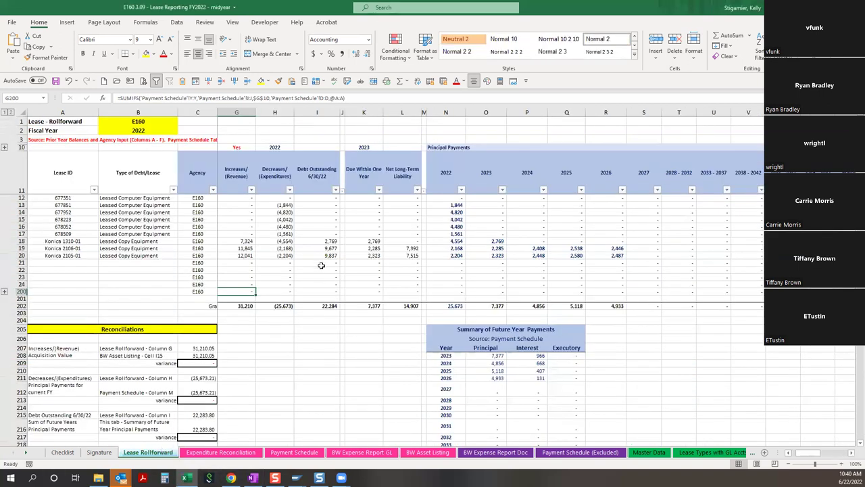
{"action": "left_click", "coordinate": [307, 207]}
{"action": "key", "text": "Left"}
{"action": "key", "text": "Left"}
{"action": "scroll", "coordinate": [307, 207], "scroll_direction": "left", "scroll_amount": 2}
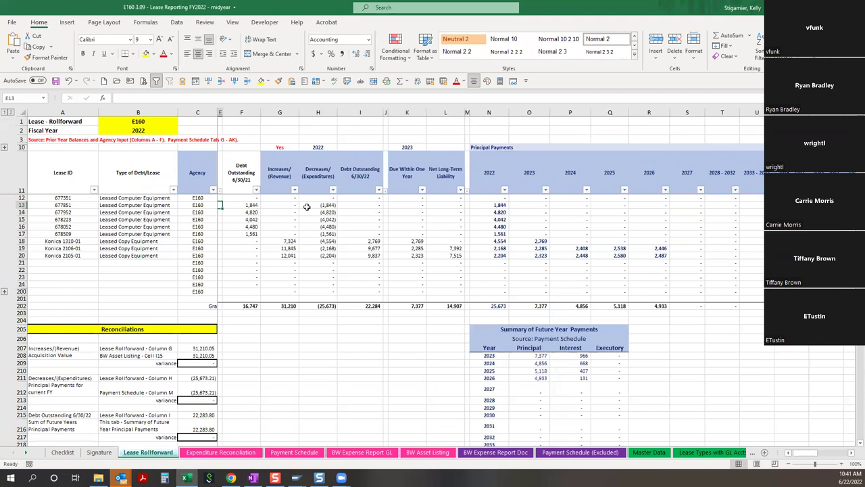
{"action": "left_click", "coordinate": [367, 196]}
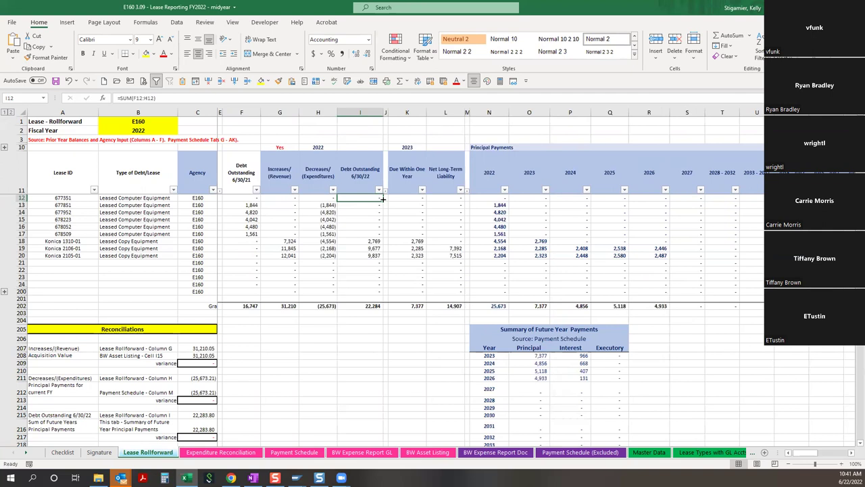
{"action": "left_click", "coordinate": [372, 240]}
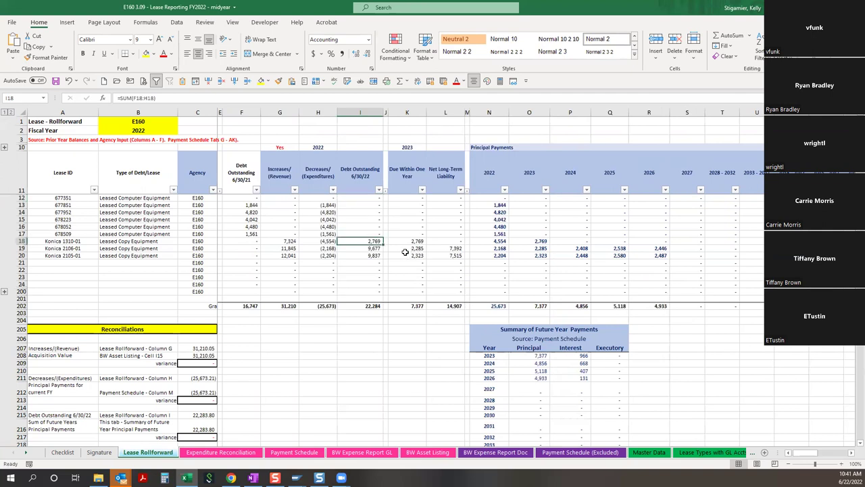
{"action": "left_click", "coordinate": [411, 241]}
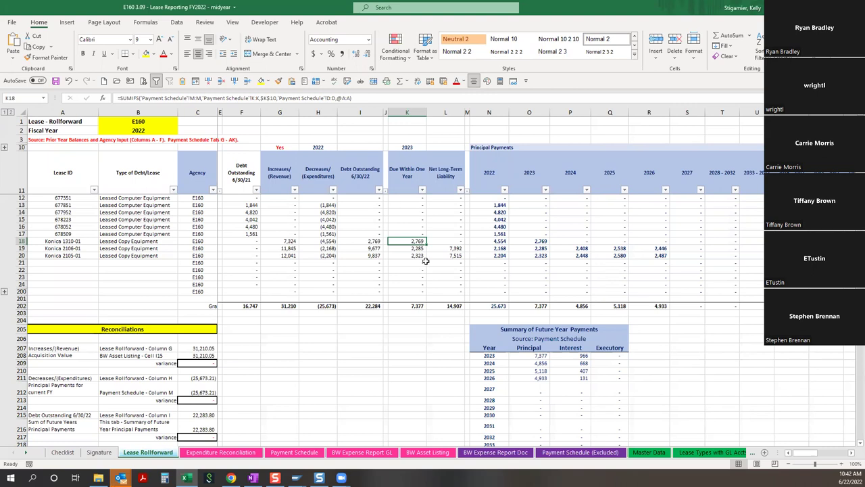
Examine the Overall Result row on the BW Asset Listing sheet, from APC FY start through the depreciation and book value columns.
{"action": "left_click", "coordinate": [428, 451]}
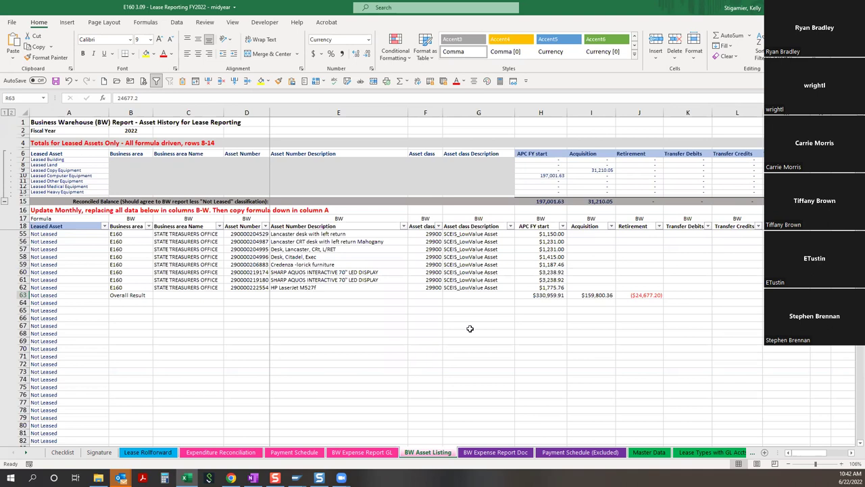
{"action": "left_click", "coordinate": [543, 302]}
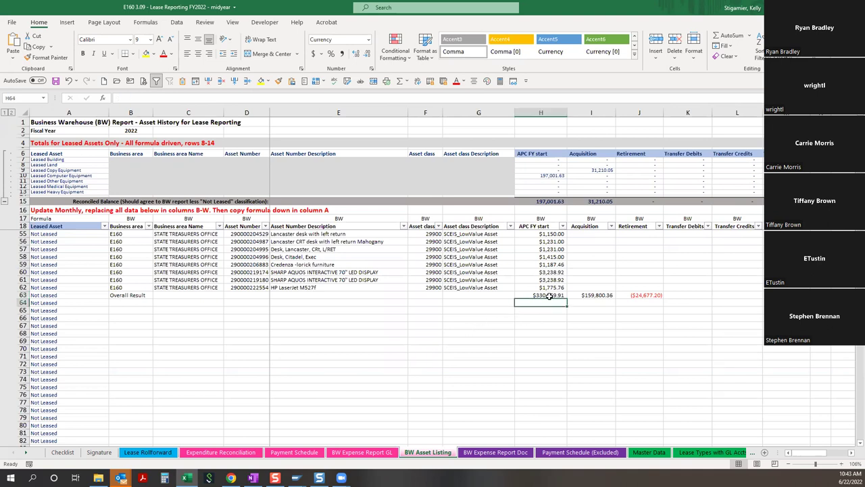
{"action": "key", "text": "Right"}
{"action": "key", "text": "Right"}
{"action": "key", "text": "Right"}
{"action": "key", "text": "Right"}
{"action": "key", "text": "Right"}
{"action": "key", "text": "Right"}
{"action": "key", "text": "Right"}
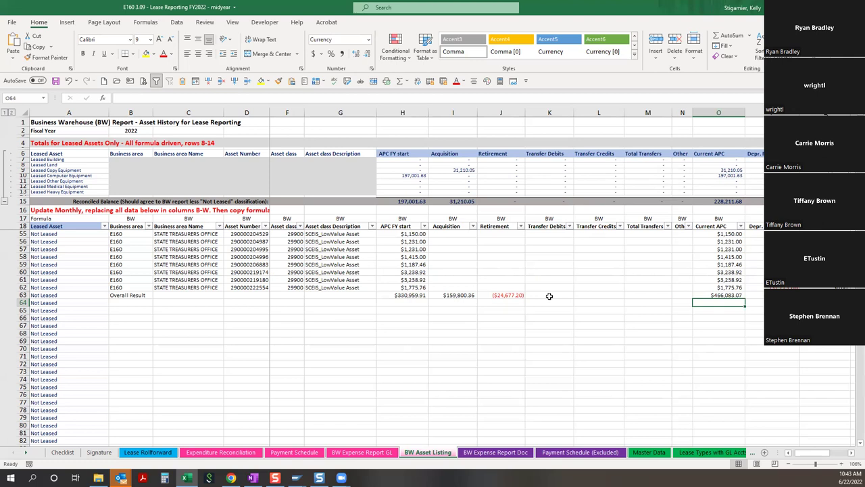
{"action": "left_click", "coordinate": [852, 453]}
{"action": "left_click", "coordinate": [852, 453]}
{"action": "left_click", "coordinate": [852, 453]}
{"action": "left_click", "coordinate": [851, 453]}
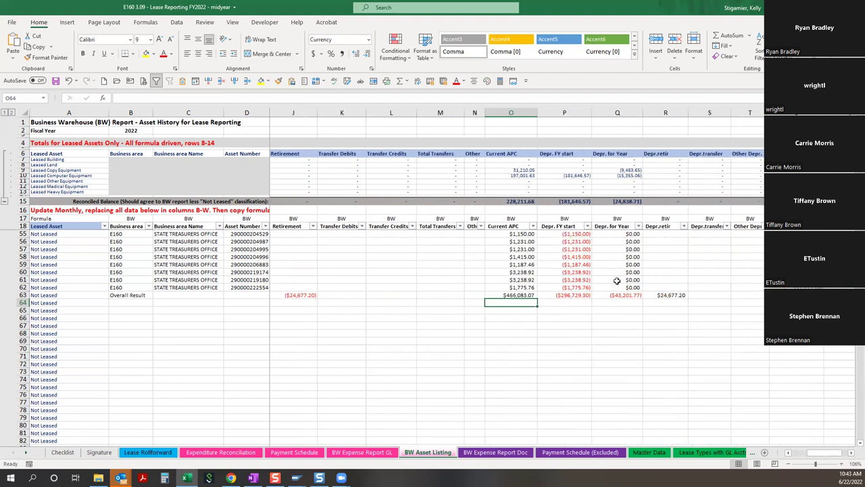
{"action": "left_click", "coordinate": [851, 455]}
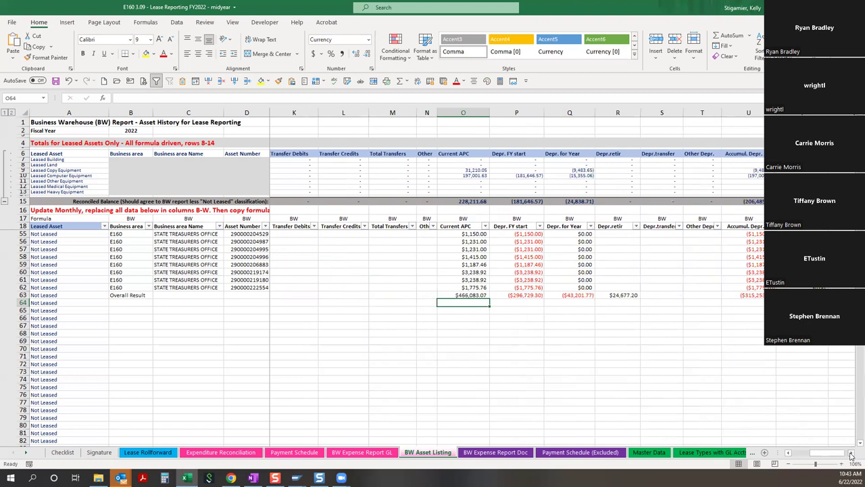
{"action": "left_click", "coordinate": [852, 454]}
{"action": "left_click", "coordinate": [851, 455]}
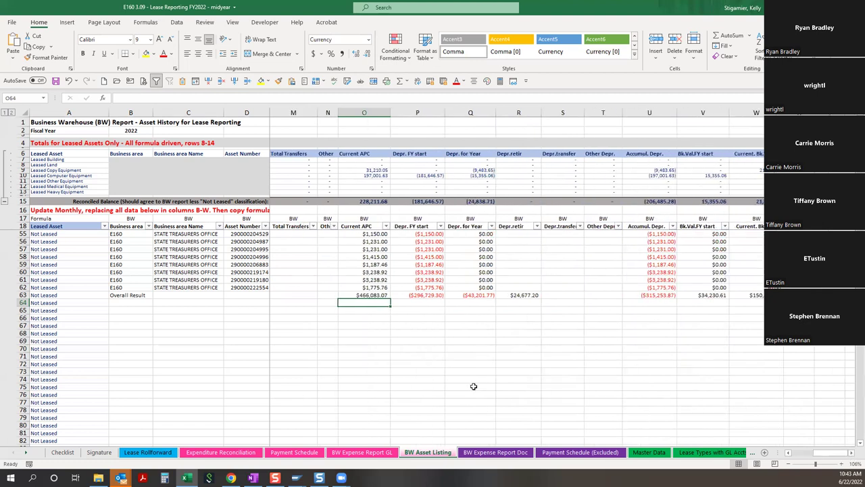
Look over the Not Leased asset rows above Overall Result, back to their asset number descriptions.
{"action": "scroll", "coordinate": [474, 387], "scroll_direction": "up", "scroll_amount": 4}
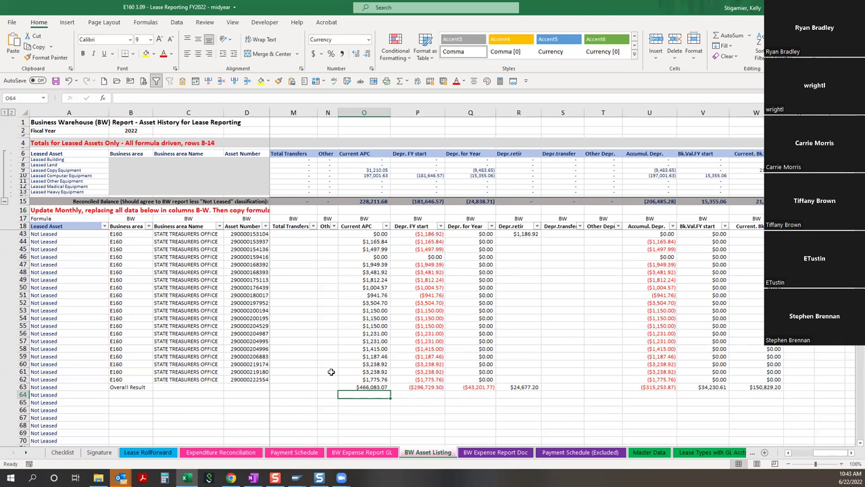
{"action": "key", "text": "Left"}
{"action": "key", "text": "Left"}
{"action": "key", "text": "Left"}
{"action": "key", "text": "Left"}
{"action": "key", "text": "Left"}
{"action": "key", "text": "Left"}
{"action": "key", "text": "Left"}
{"action": "key", "text": "Left"}
{"action": "key", "text": "Left"}
{"action": "key", "text": "Left"}
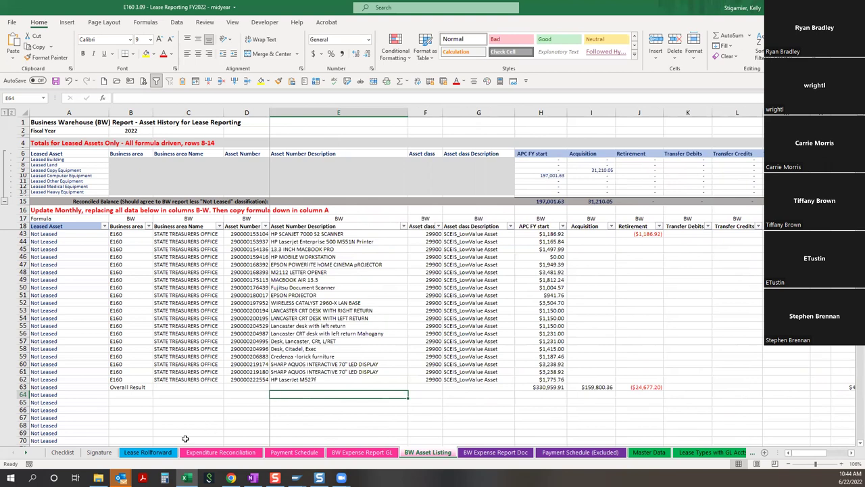
Check the Debt Outstanding 6/30/21 amounts for the Leased Computer Equipment leases in rows 13 to 17 of Lease Rollforward.
{"action": "left_click", "coordinate": [147, 452]}
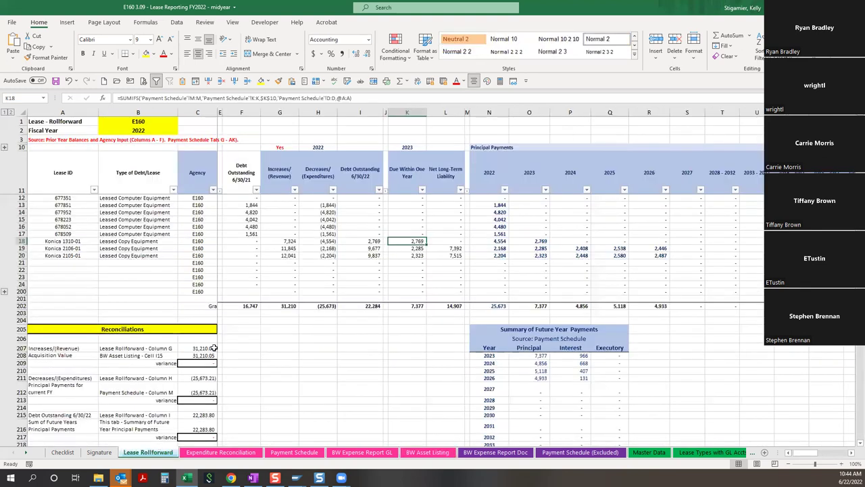
{"action": "left_click", "coordinate": [248, 204]}
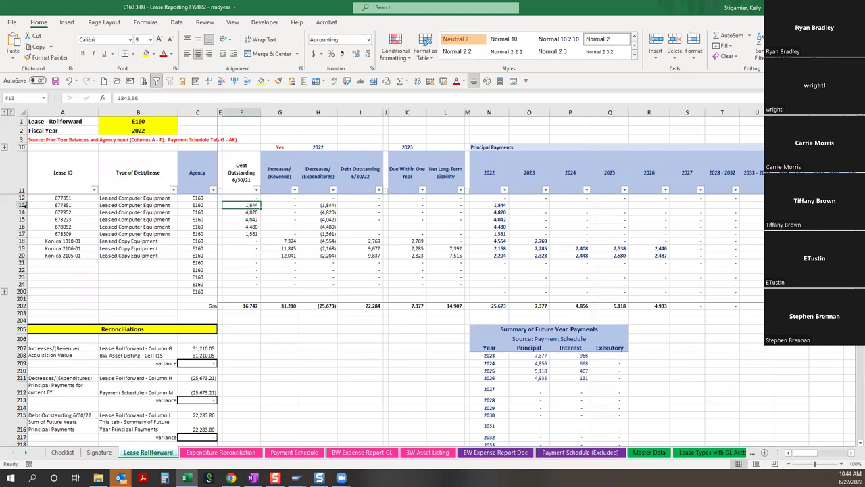
{"action": "left_click_drag", "start_coordinate": [20, 204], "coordinate": [23, 234]}
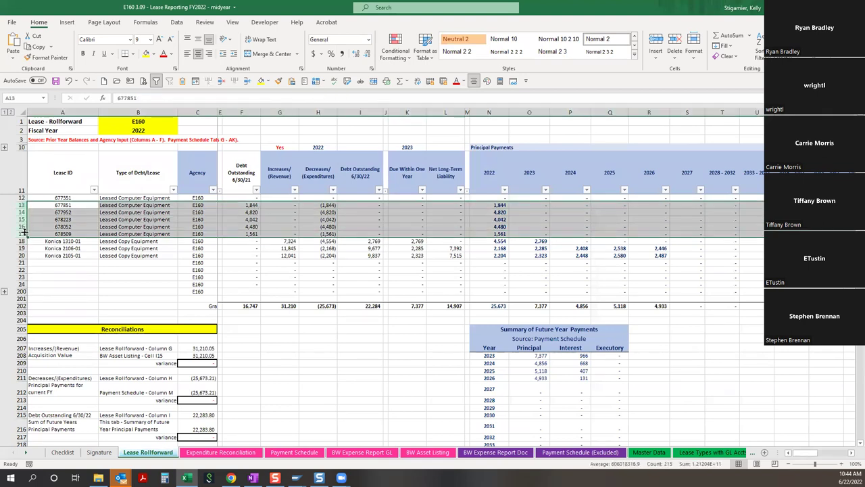
{"action": "left_click", "coordinate": [241, 218]}
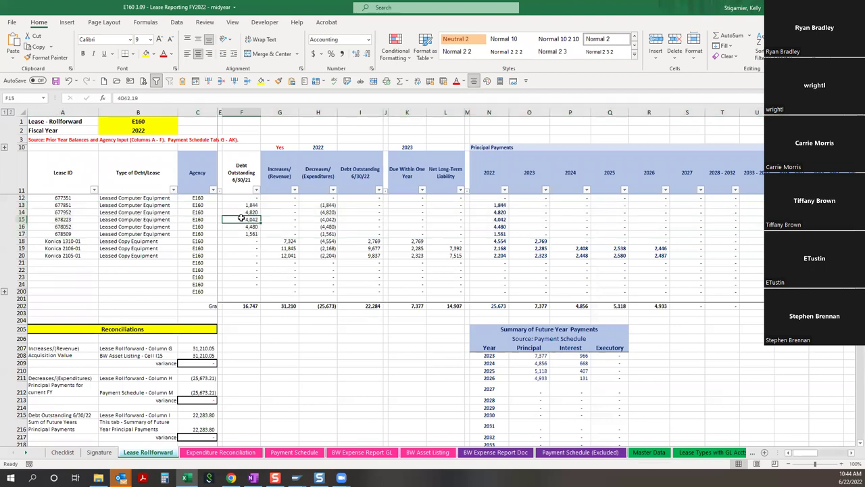
Copy the Increases/(Revenue) amounts of the three Konica leases on Lease Rollforward as values into Debt Outstanding 6/30/21.
{"action": "left_click", "coordinate": [240, 162]}
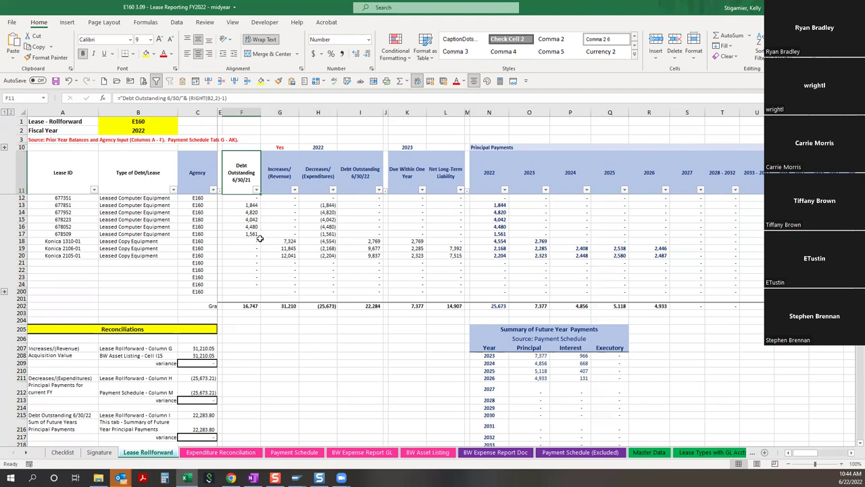
{"action": "left_click_drag", "start_coordinate": [285, 243], "coordinate": [285, 259]}
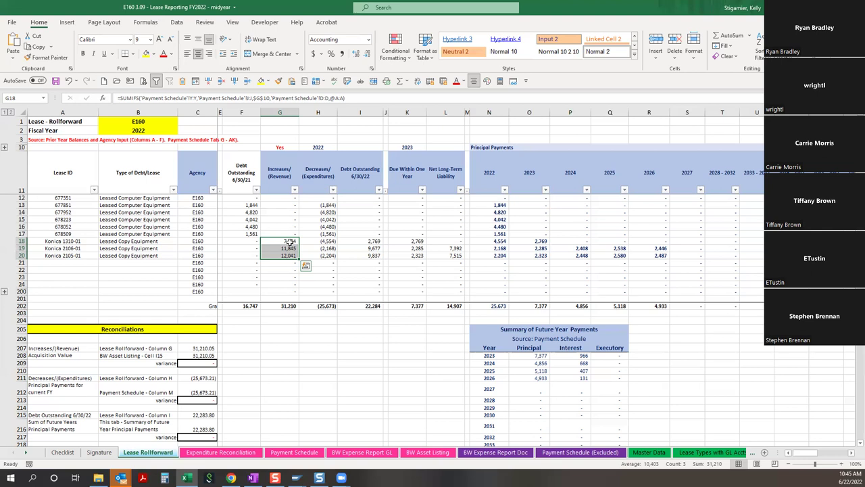
{"action": "left_click", "coordinate": [284, 242]}
{"action": "left_click_drag", "start_coordinate": [284, 242], "coordinate": [287, 256]}
{"action": "key", "text": "ctrl+c"}
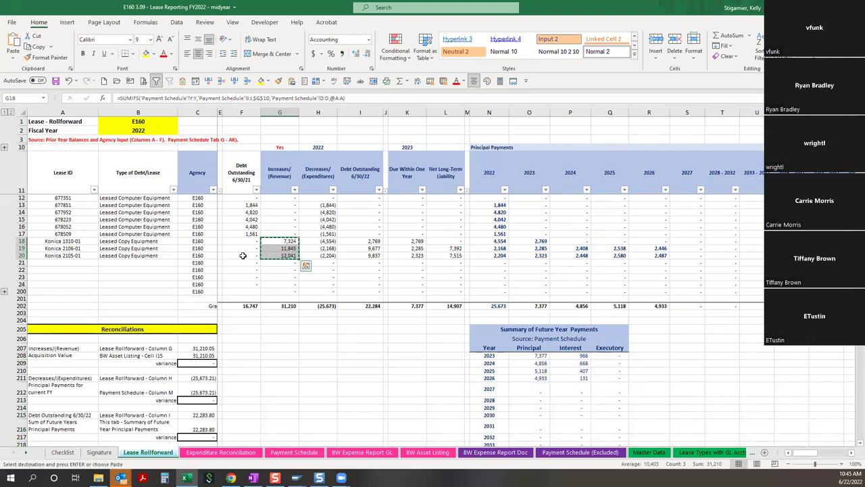
{"action": "right_click", "coordinate": [242, 242]}
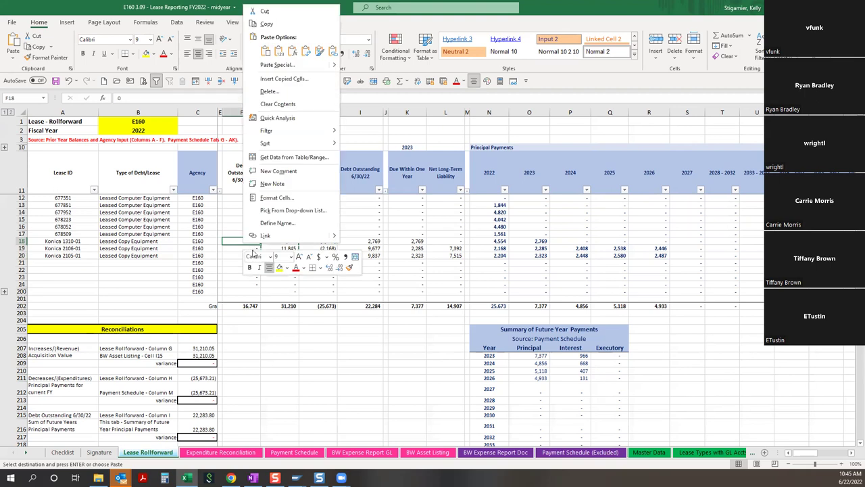
{"action": "left_click", "coordinate": [279, 65]}
Set Increases/(Revenue) to 0 for the three Konica leases and color their Debt Outstanding 6/30/21 amounts red.
{"action": "left_click", "coordinate": [291, 242]}
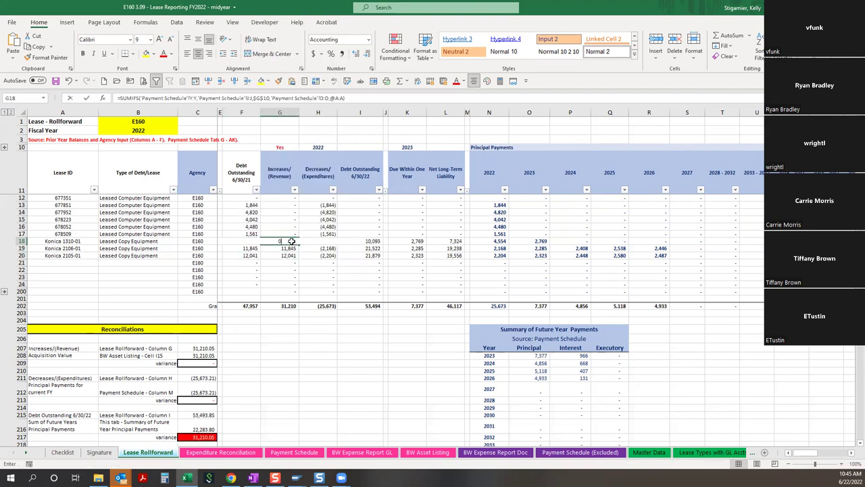
{"action": "type", "text": "0"}
{"action": "key", "text": "Return"}
{"action": "type", "text": "0"}
{"action": "key", "text": "Return"}
{"action": "type", "text": "0"}
{"action": "key", "text": "Return"}
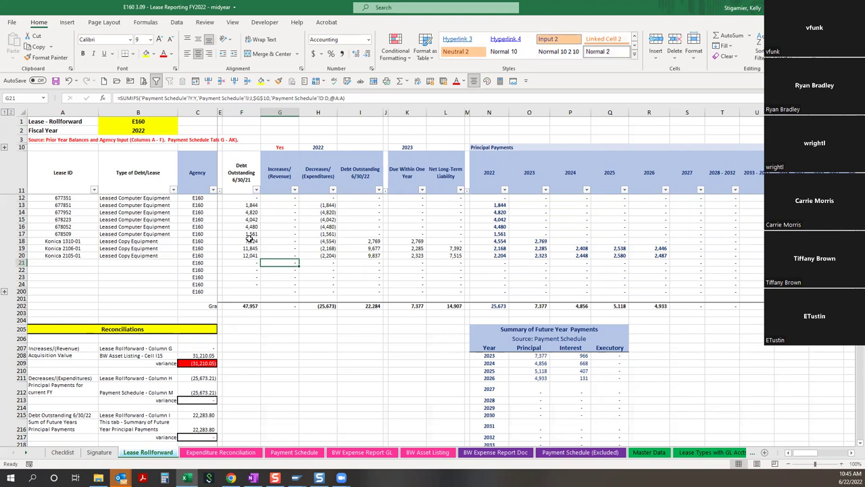
{"action": "left_click_drag", "start_coordinate": [250, 241], "coordinate": [248, 255]}
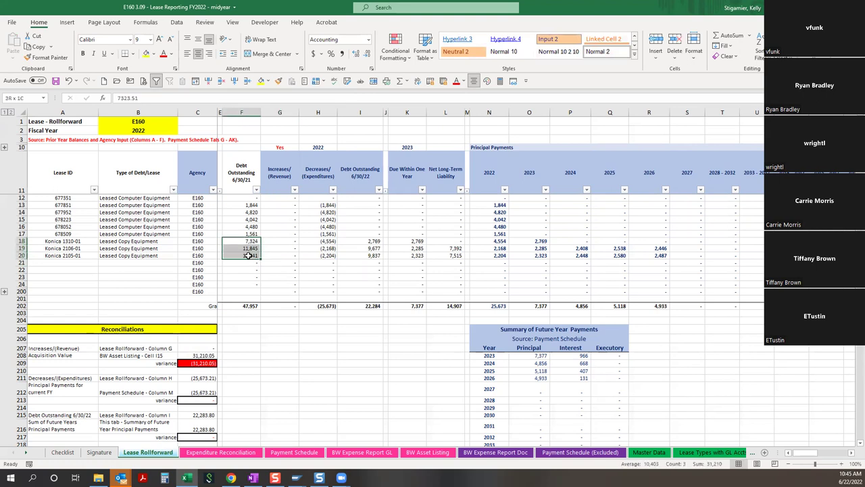
{"action": "left_click", "coordinate": [163, 54]}
Filter the Leased Asset column on BW Asset Listing to Leased Computer Equipment and Leased Copy Equipment.
{"action": "left_click", "coordinate": [428, 453]}
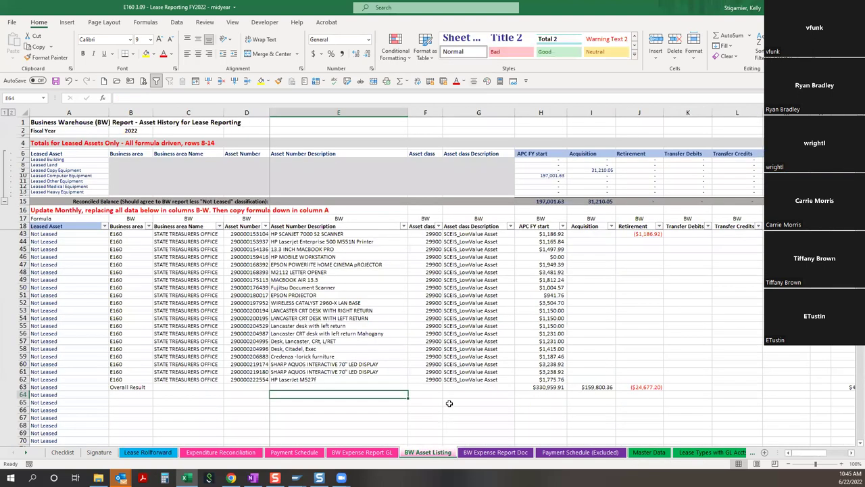
{"action": "left_click", "coordinate": [106, 227]}
{"action": "left_click", "coordinate": [48, 333]}
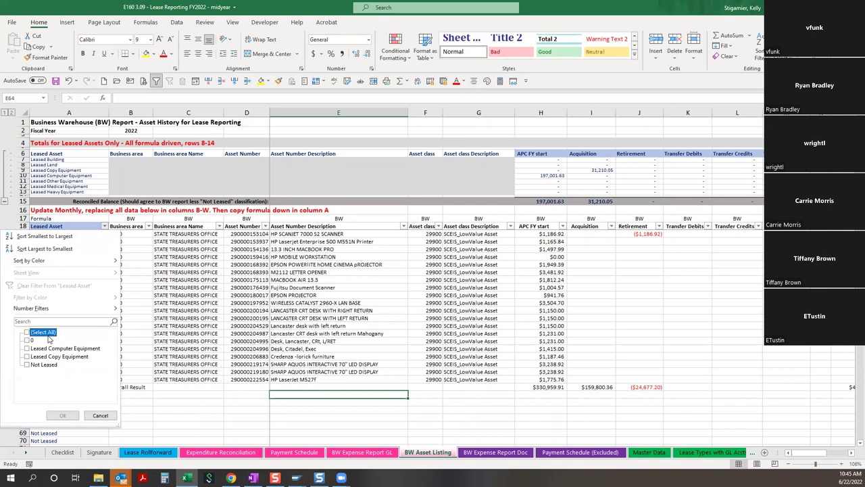
{"action": "left_click", "coordinate": [51, 348]}
{"action": "left_click", "coordinate": [54, 356]}
{"action": "left_click", "coordinate": [63, 415]}
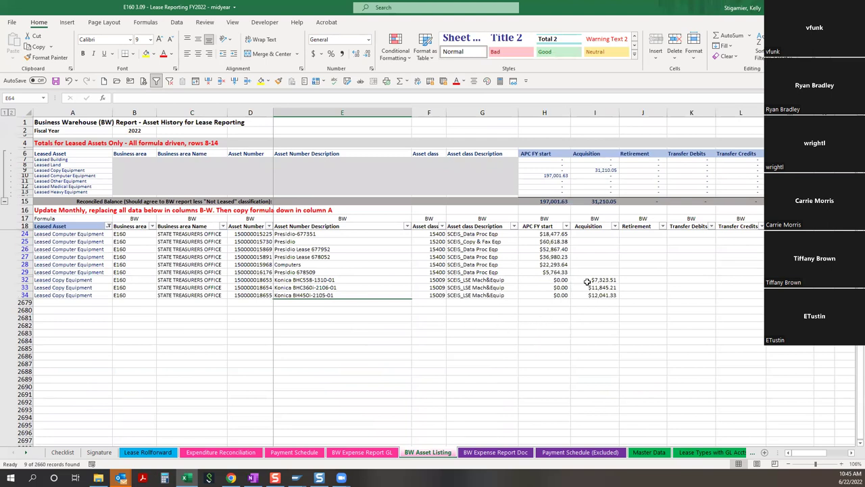
Check the Acquisition amounts of the three Konica assets in rows 32 to 34 and their APC FY start column.
{"action": "left_click", "coordinate": [598, 279]}
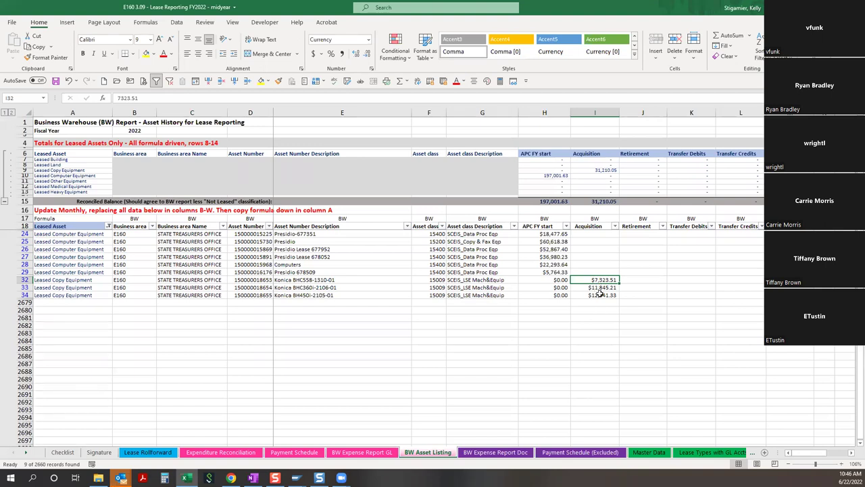
{"action": "left_click_drag", "start_coordinate": [601, 281], "coordinate": [602, 295]}
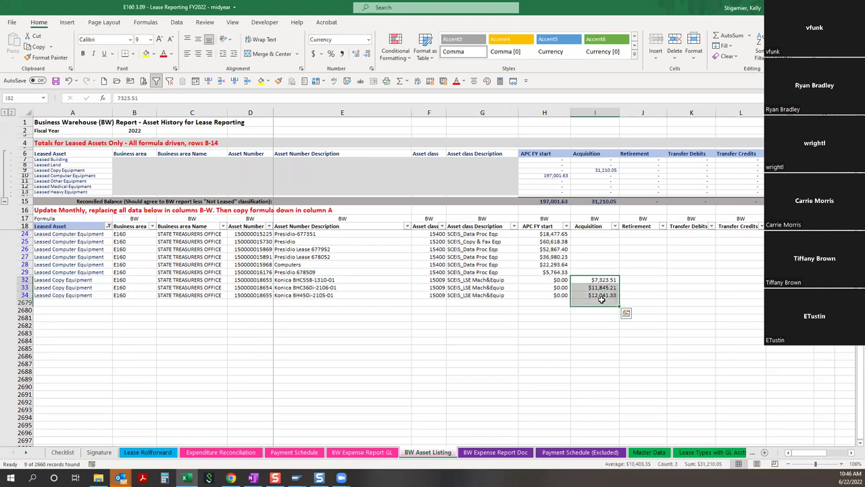
{"action": "left_click", "coordinate": [545, 287]}
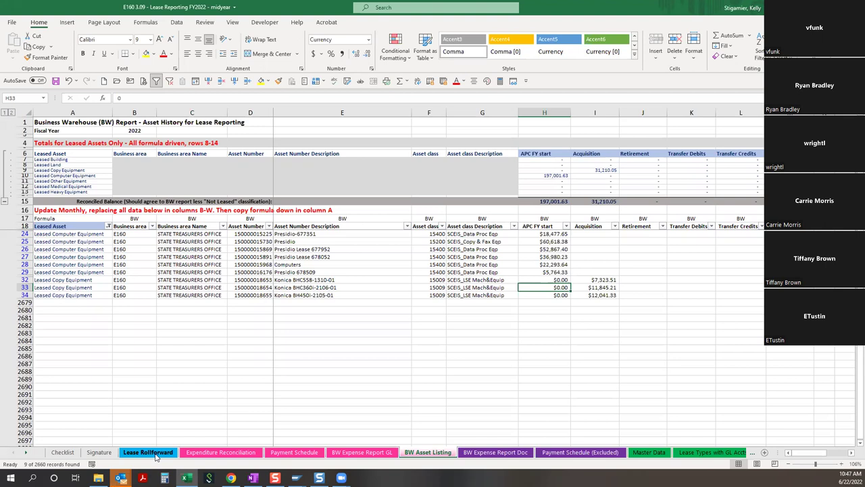
Undo the trial edits to the Konica leases' Debt Outstanding 6/30/21 and Increases/(Revenue) on Lease Rollforward and clear the copy selection.
{"action": "left_click", "coordinate": [148, 452]}
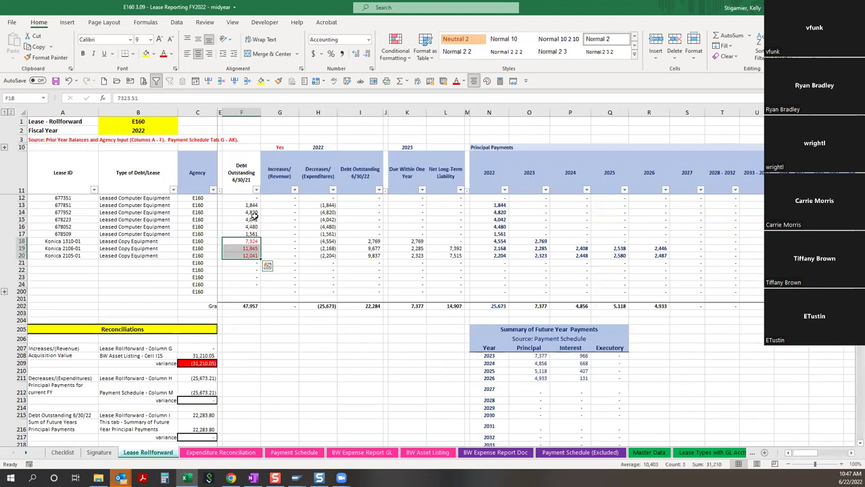
{"action": "key", "text": "ctrl+Page_Down"}
{"action": "key", "text": "ctrl+Page_Down"}
{"action": "key", "text": "ctrl+Page_Down"}
{"action": "key", "text": "ctrl+Page_Down"}
{"action": "key", "text": "ctrl+Page_Up"}
{"action": "key", "text": "ctrl+Page_Up"}
{"action": "key", "text": "ctrl+Page_Up"}
{"action": "key", "text": "ctrl+Page_Up"}
{"action": "key", "text": "Right"}
{"action": "key", "text": "Down"}
{"action": "key", "text": "ctrl+z"}
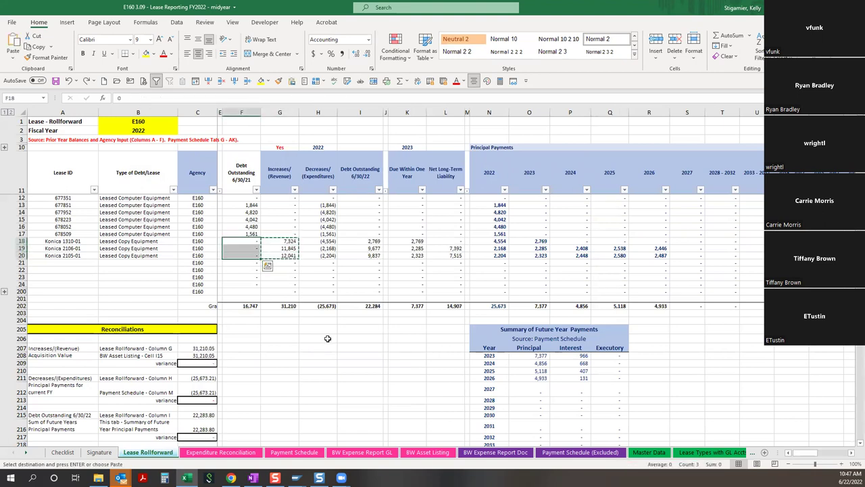
{"action": "left_click", "coordinate": [316, 340]}
{"action": "key", "text": "Escape"}
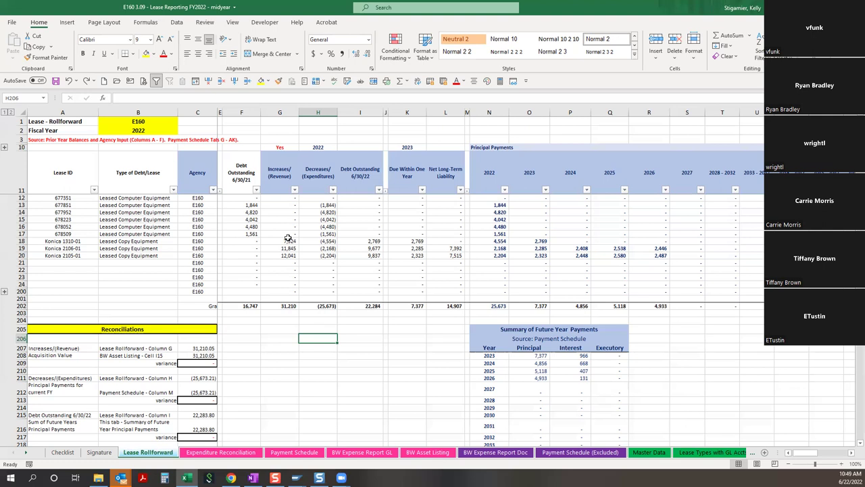
Switch to Chrome, accept the terms and log on to the SCEIS gateway, and launch Production SAP Logon.
{"action": "mouse_move", "coordinate": [295, 477]}
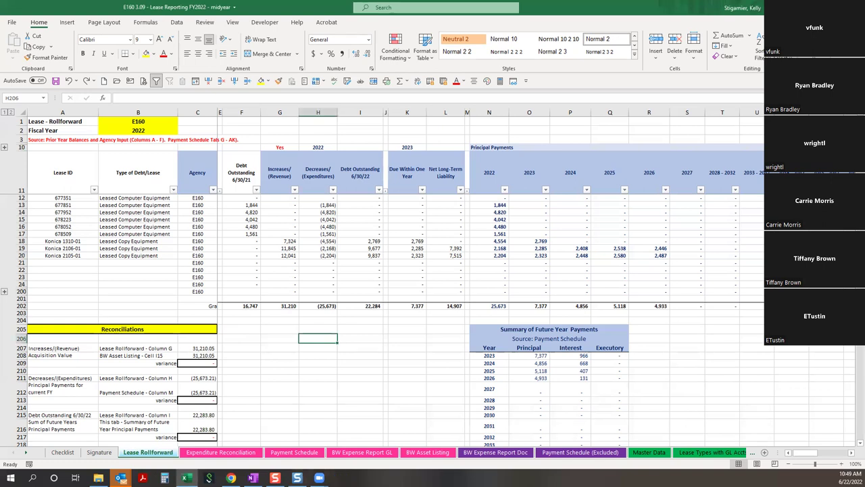
{"action": "left_click", "coordinate": [230, 478]}
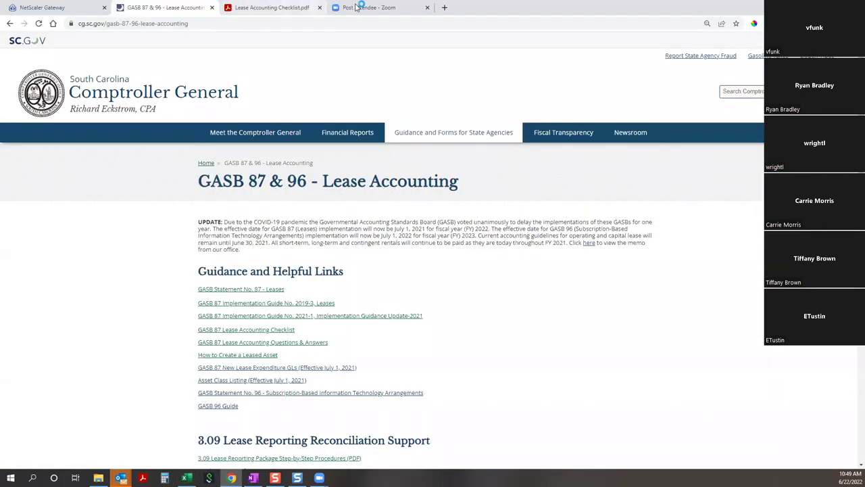
{"action": "left_click", "coordinate": [60, 7]}
{"action": "left_click", "coordinate": [376, 260]}
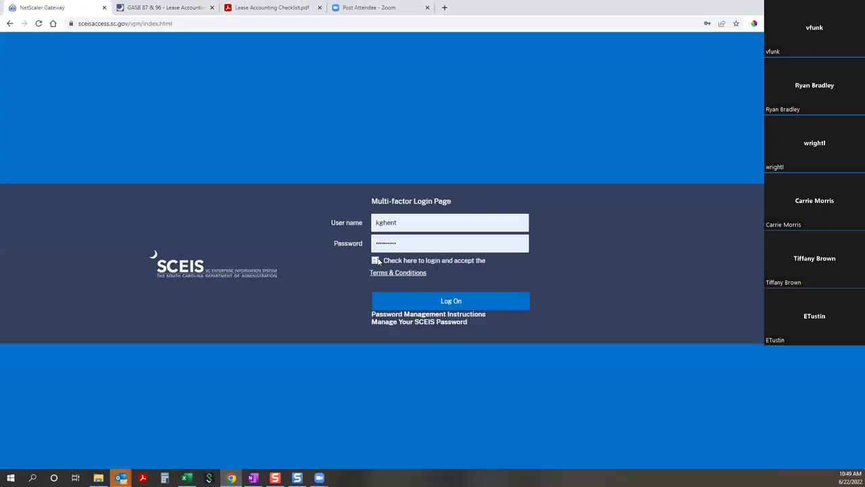
{"action": "left_click", "coordinate": [426, 304]}
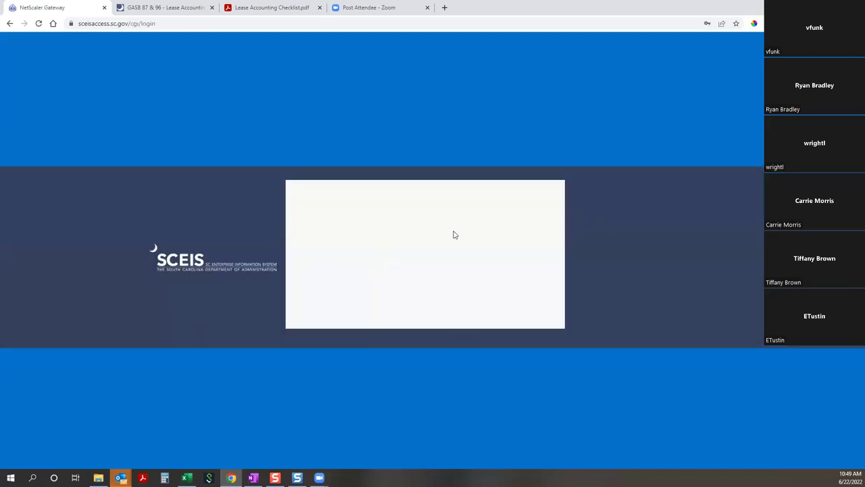
{"action": "left_click", "coordinate": [517, 206]}
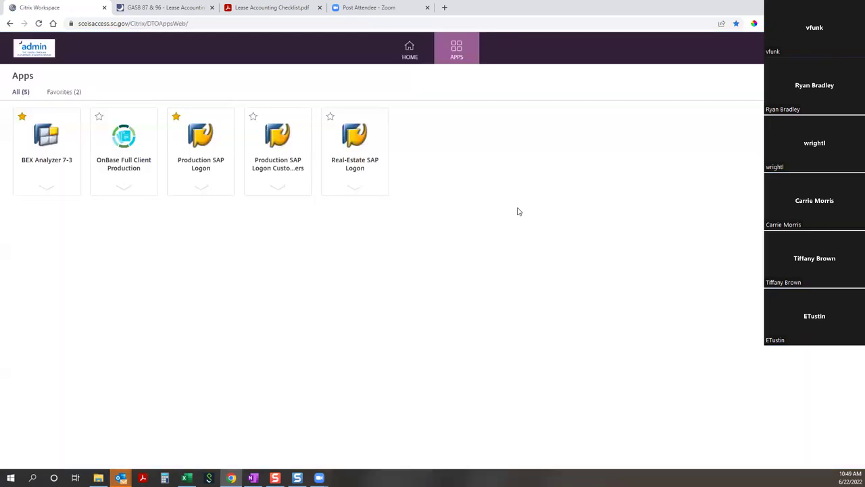
{"action": "left_click", "coordinate": [186, 135]}
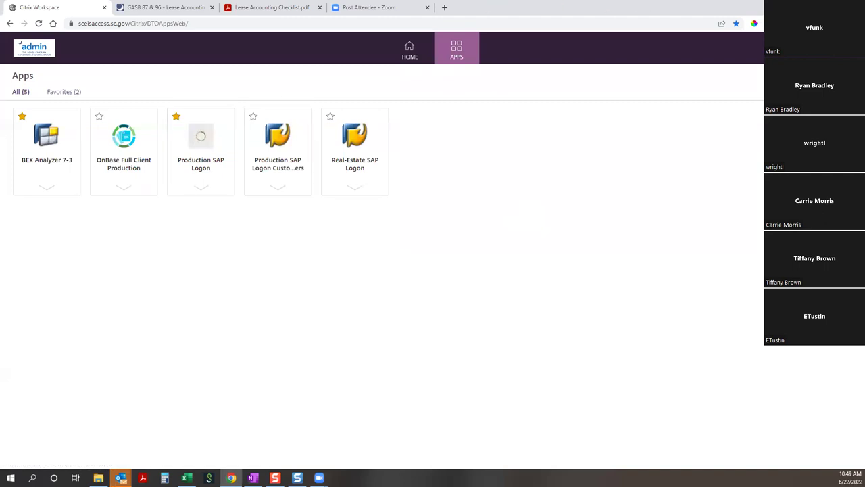
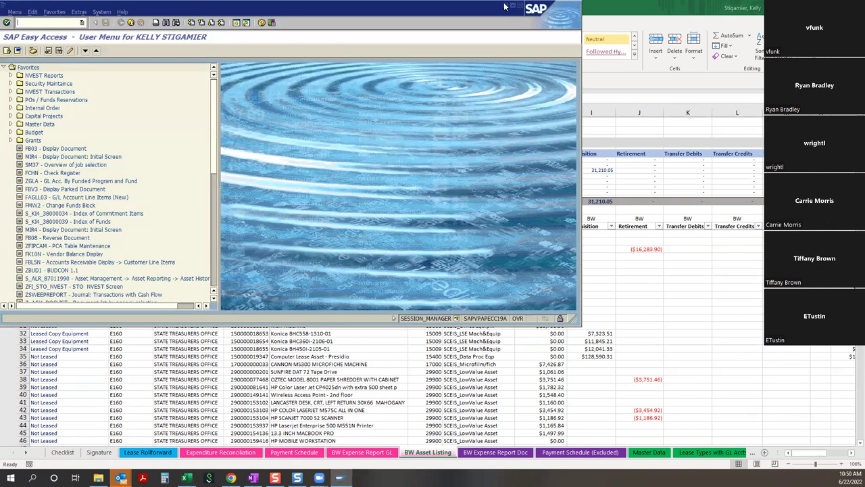
Put the SAP window away and examine the Leased Asset lookup formula in cell A25 of BW Asset Listing without changing it.
{"action": "left_click", "coordinate": [504, 7]}
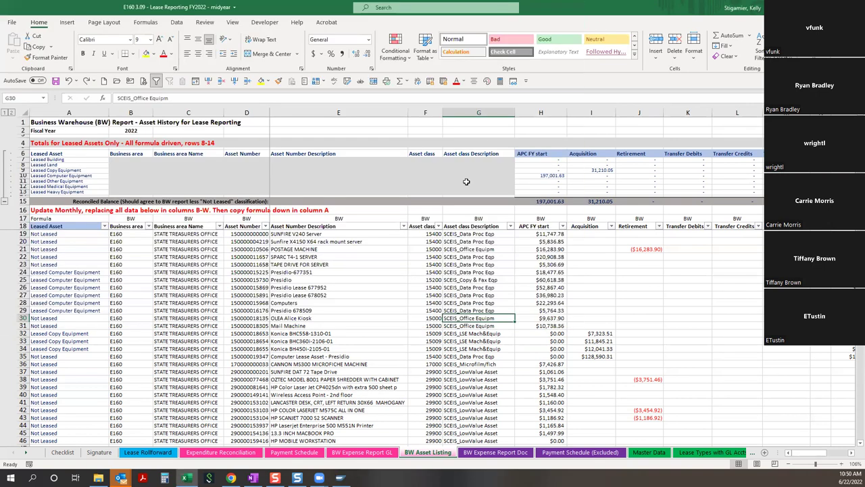
{"action": "left_click", "coordinate": [82, 302]}
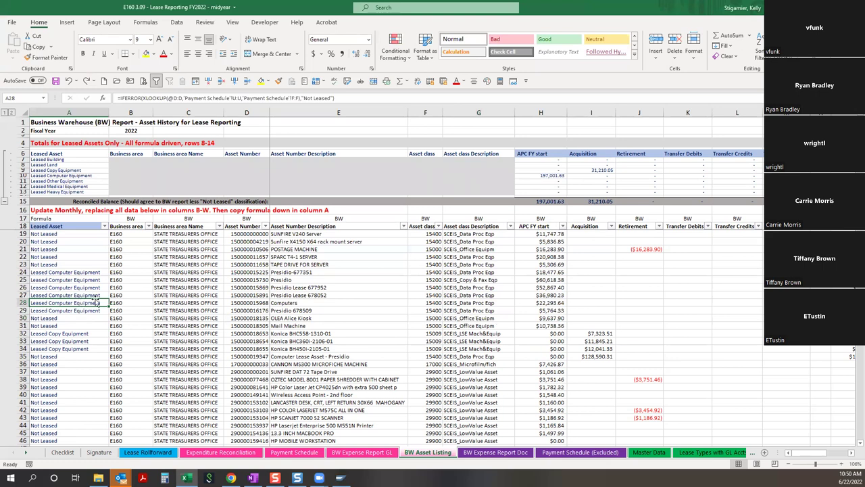
{"action": "left_click", "coordinate": [69, 112]}
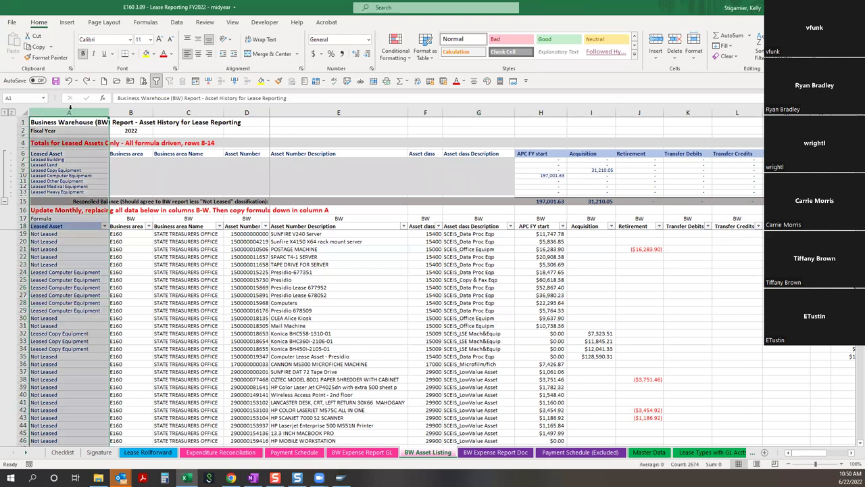
{"action": "left_click", "coordinate": [60, 279]}
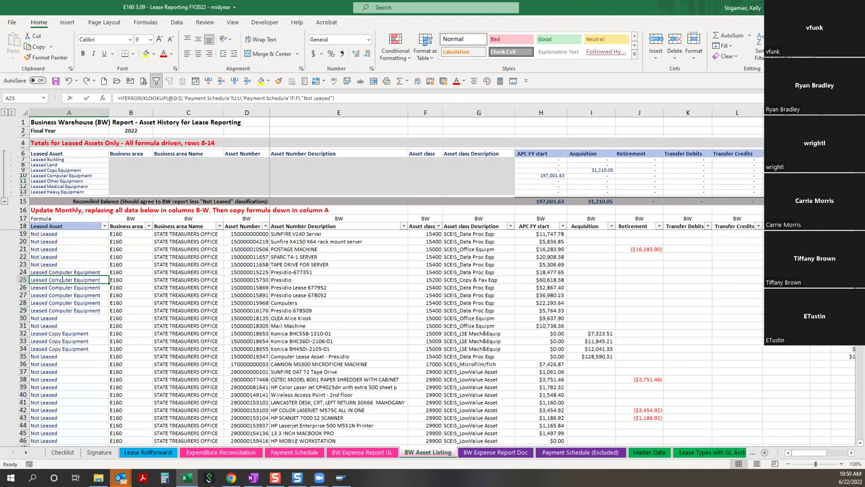
{"action": "double_click", "coordinate": [60, 279]}
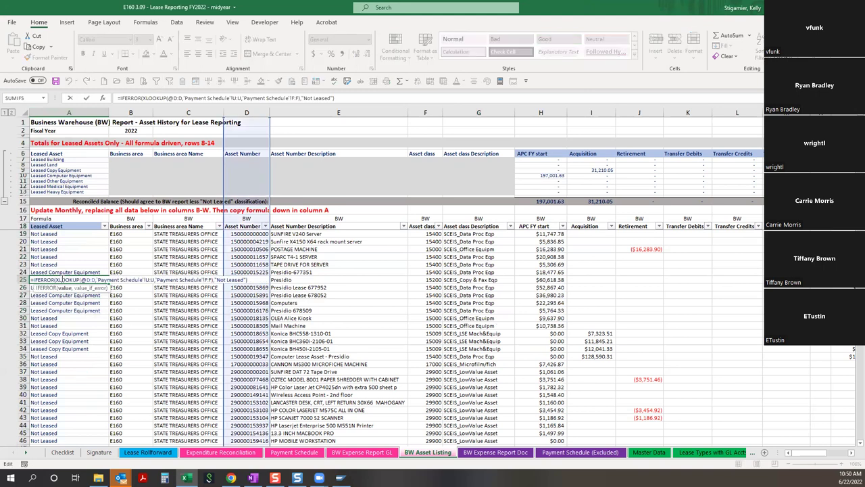
{"action": "key", "text": "Escape"}
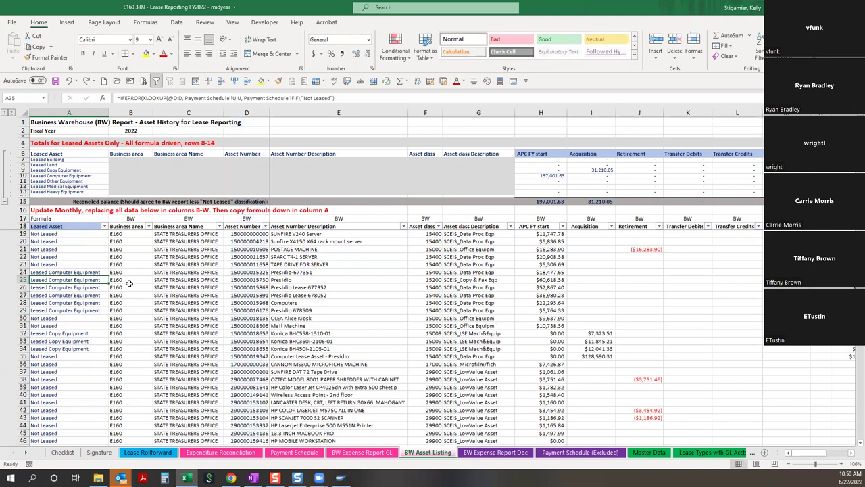
Check the Asset Number entry for lease Konica 2106-01 on Payment Schedule and return to BW Asset Listing.
{"action": "left_click", "coordinate": [307, 459]}
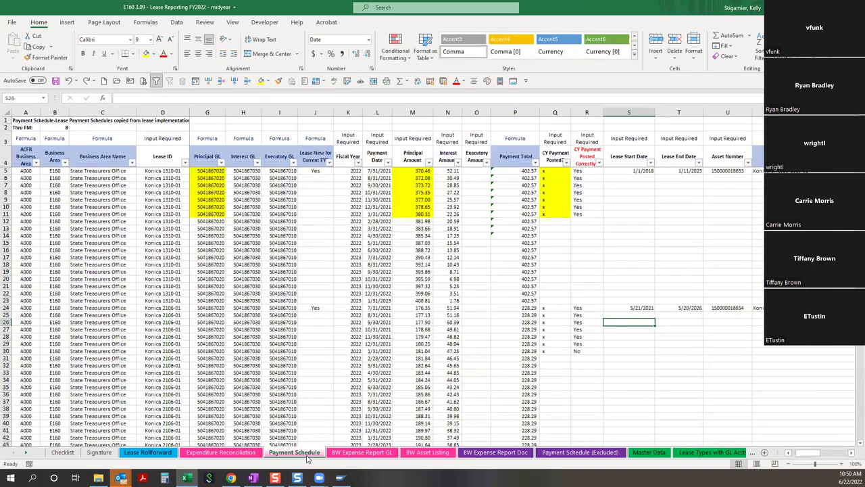
{"action": "left_click", "coordinate": [728, 306]}
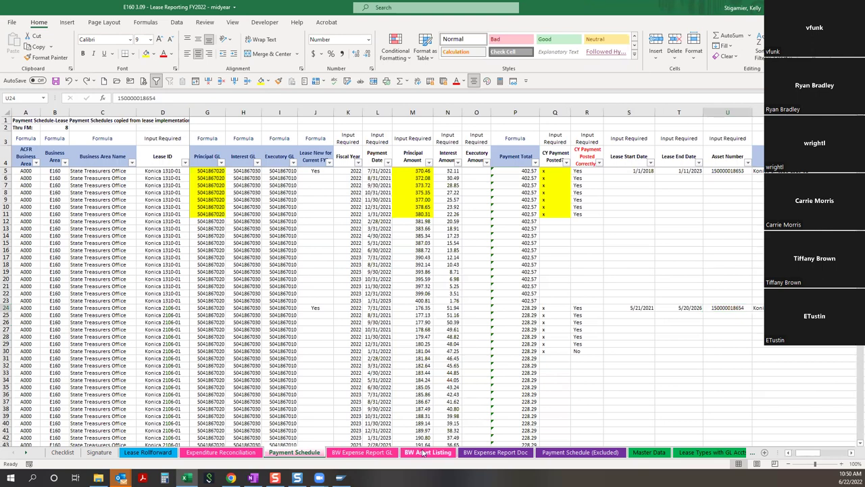
{"action": "left_click", "coordinate": [422, 453]}
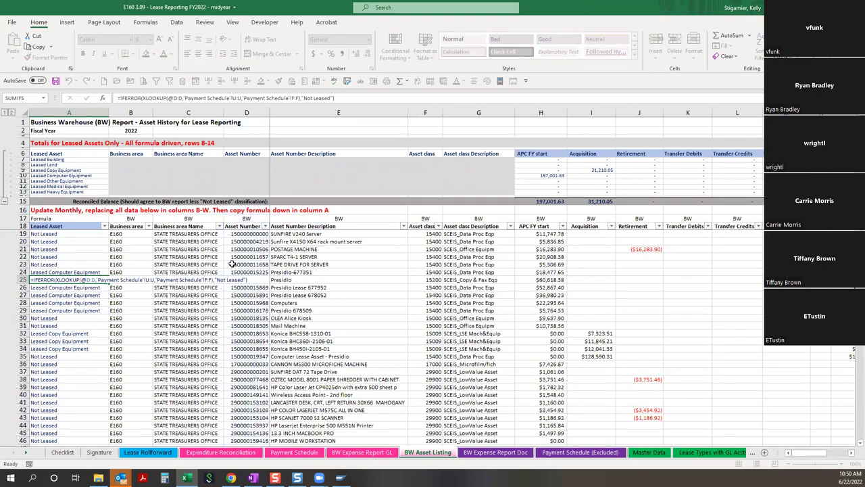
Review the Not Leased record in row 23 of BW Asset Listing, from its Leased Asset formula to its Asset Number Description.
{"action": "left_click", "coordinate": [49, 264]}
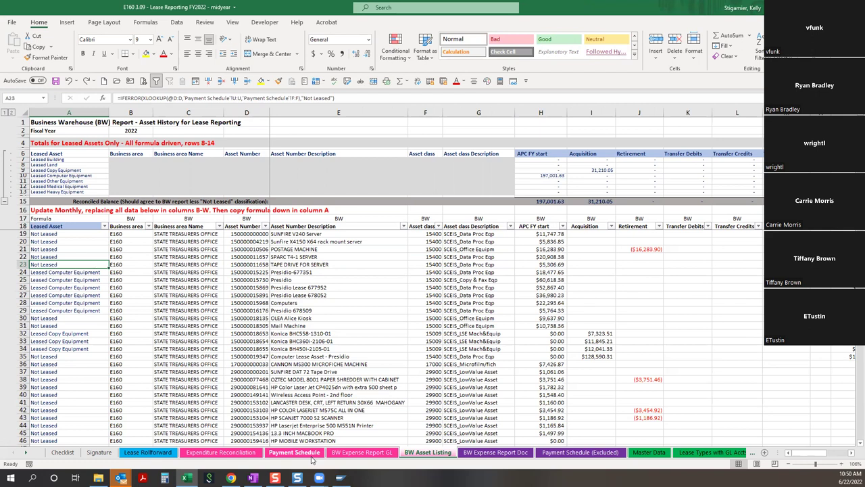
{"action": "key", "text": "Right"}
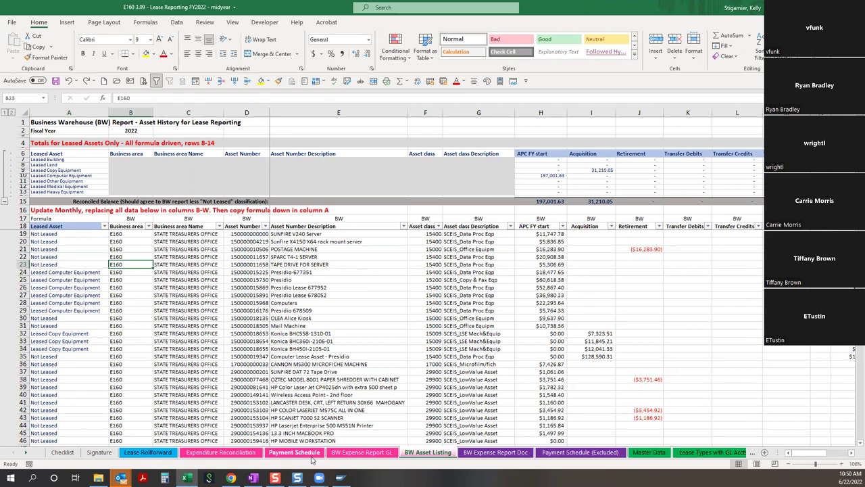
{"action": "key", "text": "Right"}
{"action": "key", "text": "Right"}
{"action": "key", "text": "Right"}
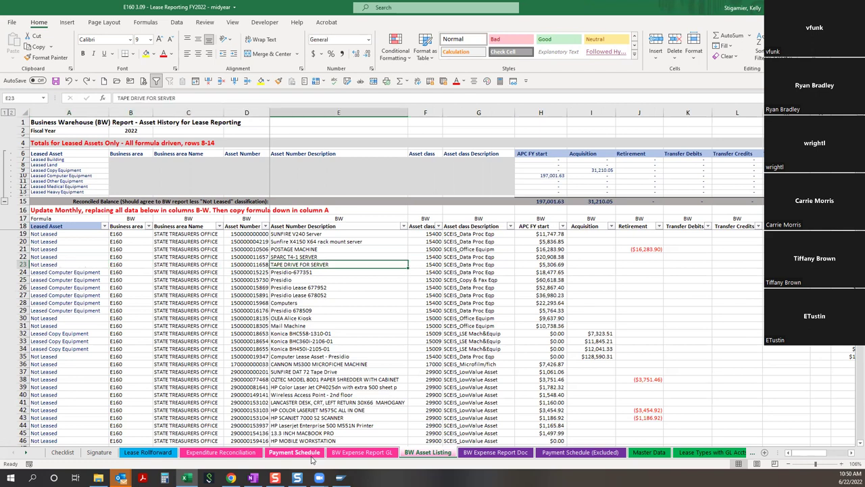
{"action": "left_click", "coordinate": [510, 226]}
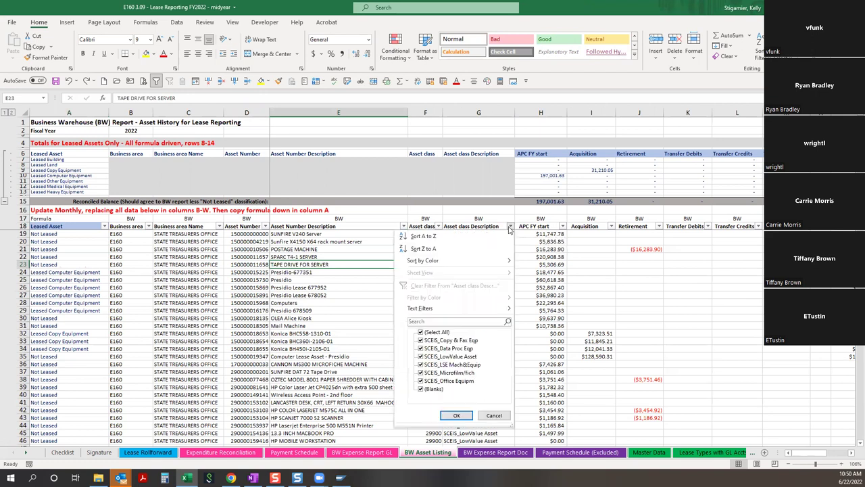
{"action": "left_click", "coordinate": [437, 332]}
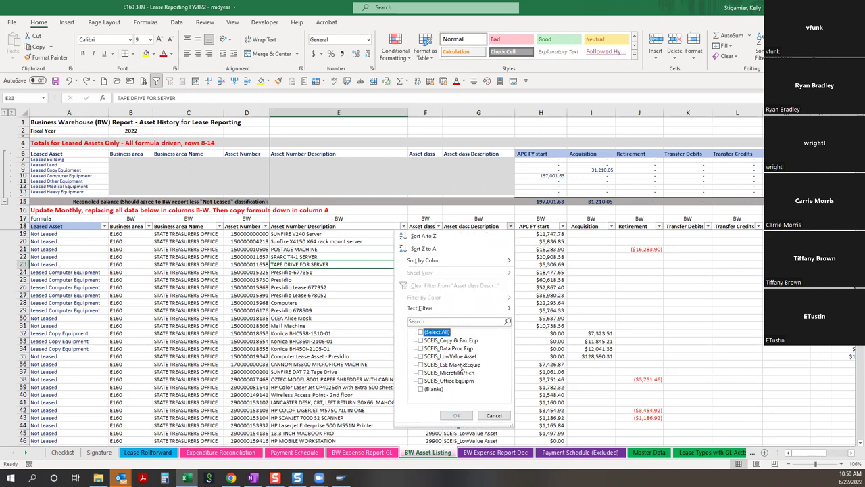
{"action": "left_click", "coordinate": [459, 366]}
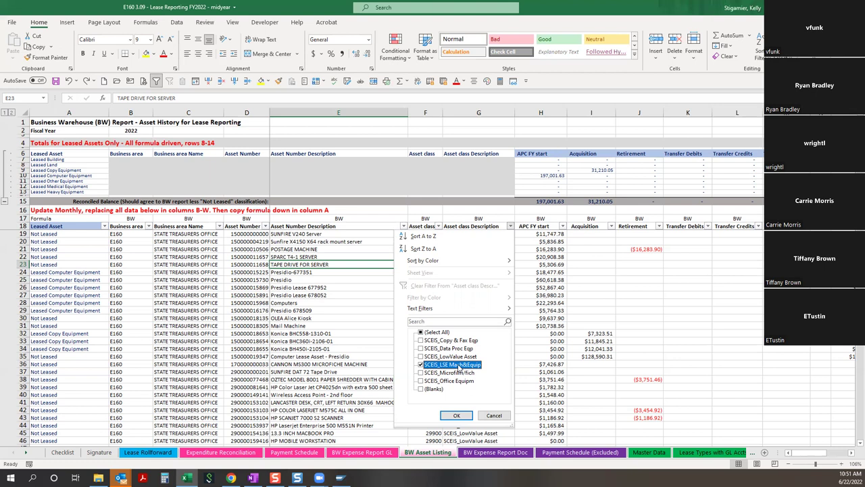
{"action": "left_click", "coordinate": [494, 415]}
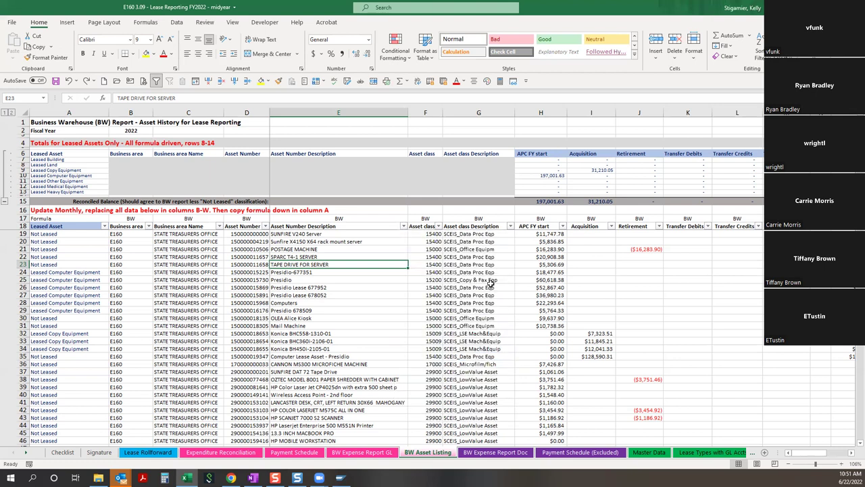
Filter the Asset class Description column to SCEIS_LSE Mach&Equip by searching for "lse".
{"action": "left_click", "coordinate": [510, 226]}
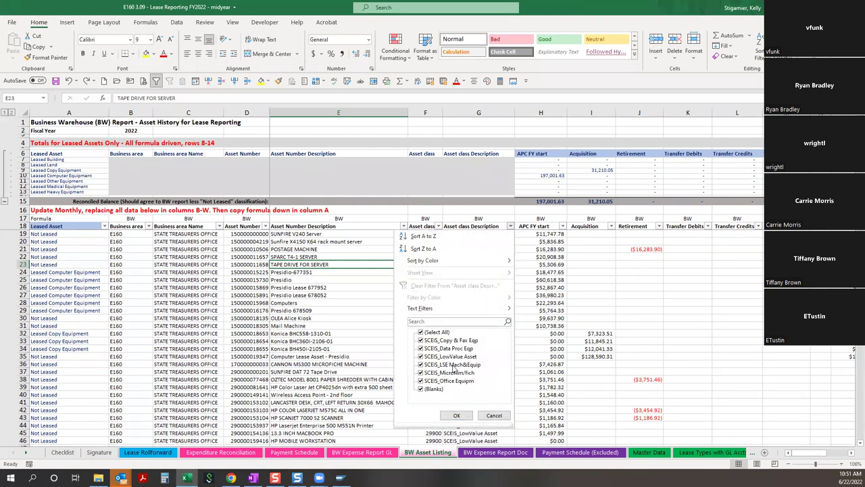
{"action": "left_click", "coordinate": [434, 321]}
{"action": "type", "text": "lse"}
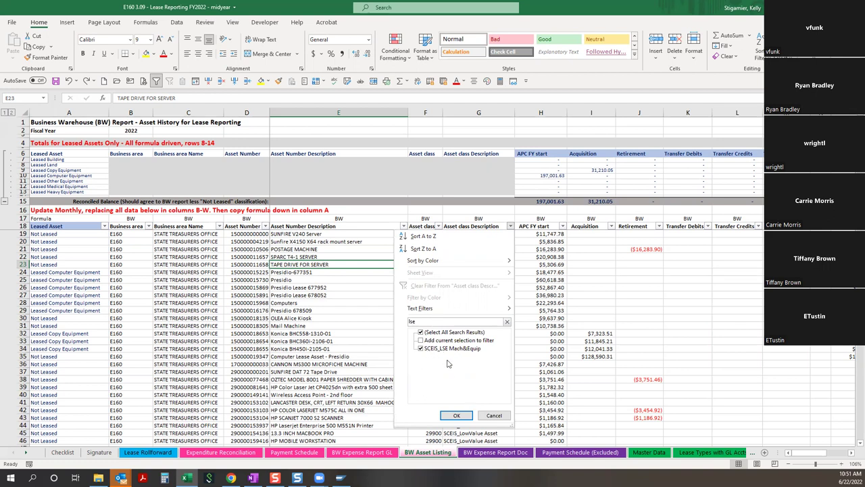
{"action": "left_click", "coordinate": [456, 416]}
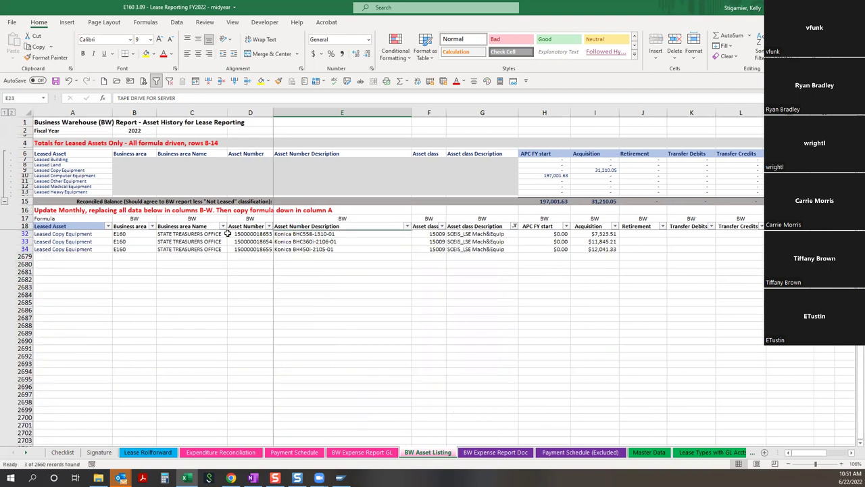
Review the Leased Asset formula, Asset Number Description and Asset Number of the Konica BH450i-2105-01 record in row 34.
{"action": "left_click", "coordinate": [101, 251]}
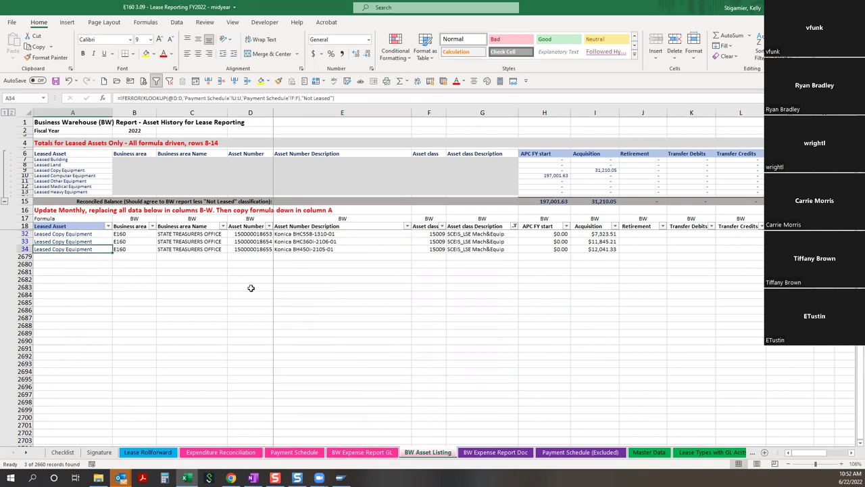
{"action": "left_click", "coordinate": [356, 289]}
{"action": "left_click", "coordinate": [370, 246]}
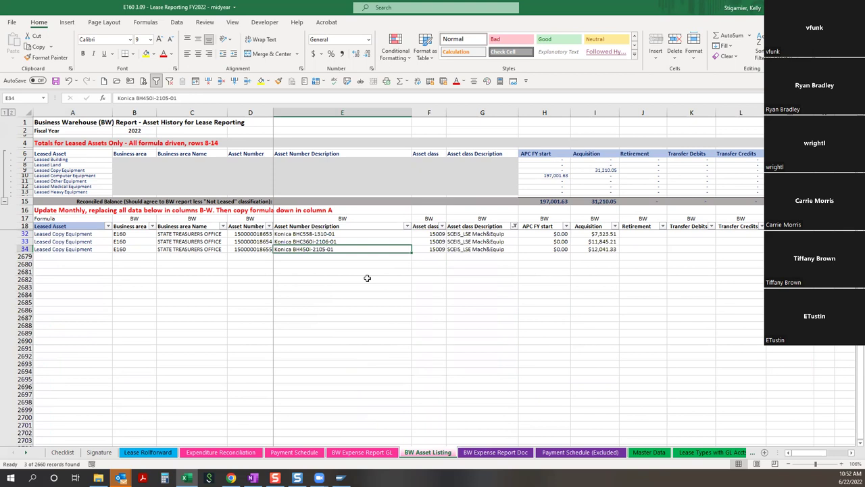
{"action": "left_click", "coordinate": [256, 250]}
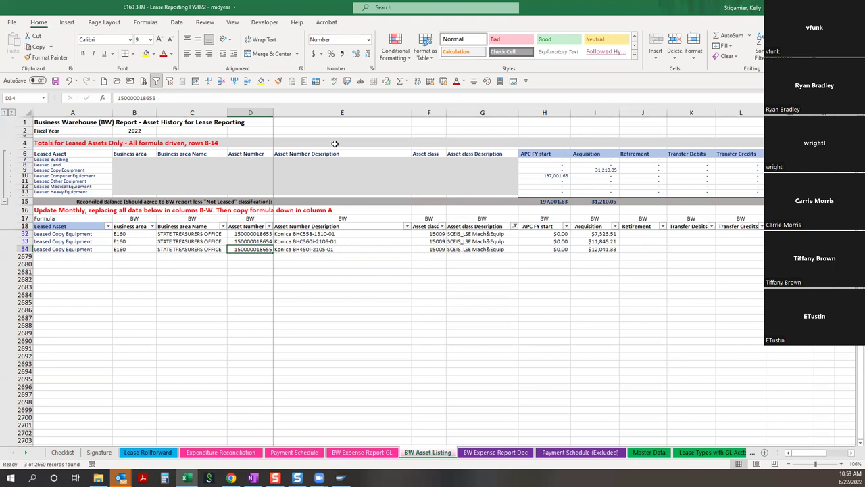
Clear the Asset class Description filter and filter the Asset class column to 15009 instead.
{"action": "left_click", "coordinate": [170, 83]}
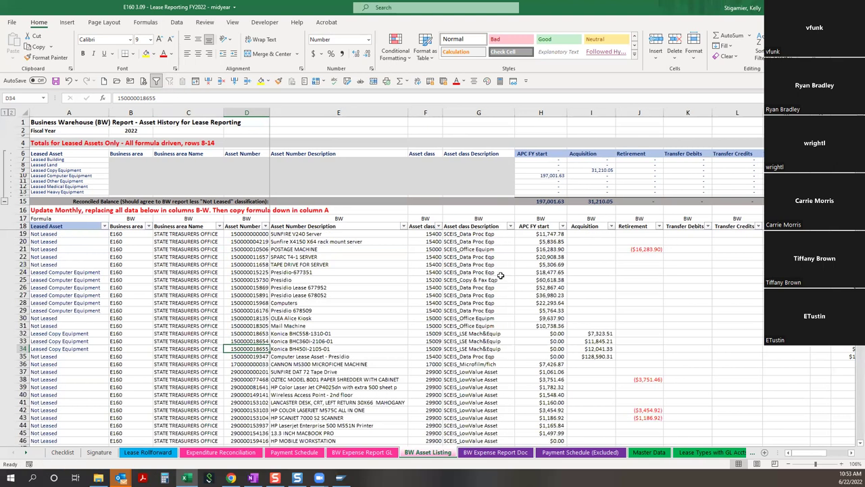
{"action": "left_click", "coordinate": [365, 332]}
{"action": "left_click", "coordinate": [360, 348]}
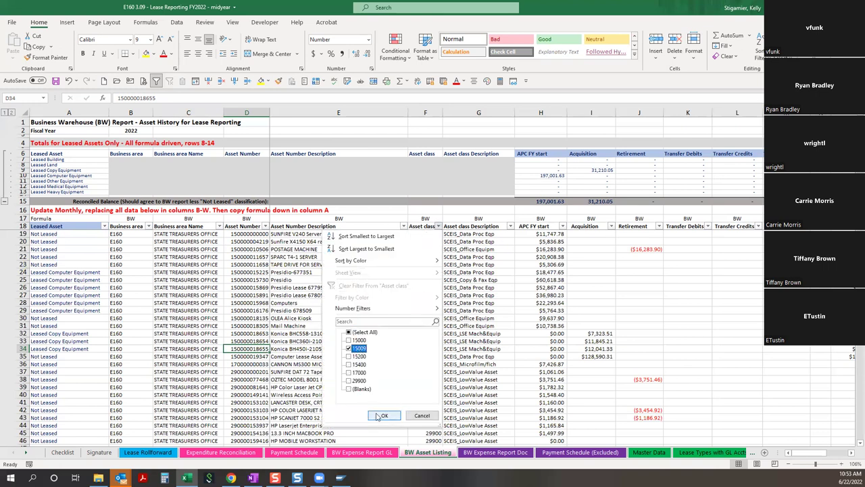
{"action": "left_click", "coordinate": [379, 415]}
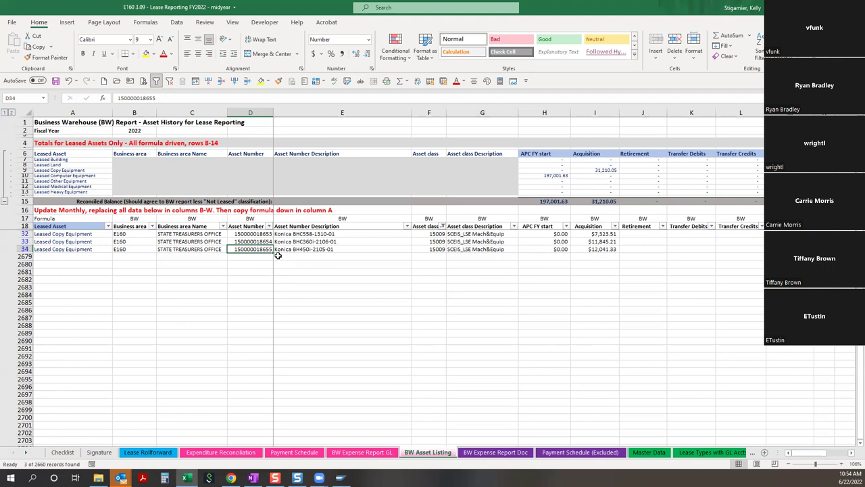
Copy the Asset Number of lease Konica 2106-01 from cell U24 of Payment Schedule.
{"action": "left_click", "coordinate": [310, 451]}
{"action": "scroll", "coordinate": [503, 403], "scroll_direction": "down", "scroll_amount": 2}
{"action": "scroll", "coordinate": [580, 409], "scroll_direction": "up", "scroll_amount": 3}
{"action": "left_click_drag", "start_coordinate": [811, 453], "coordinate": [830, 453]}
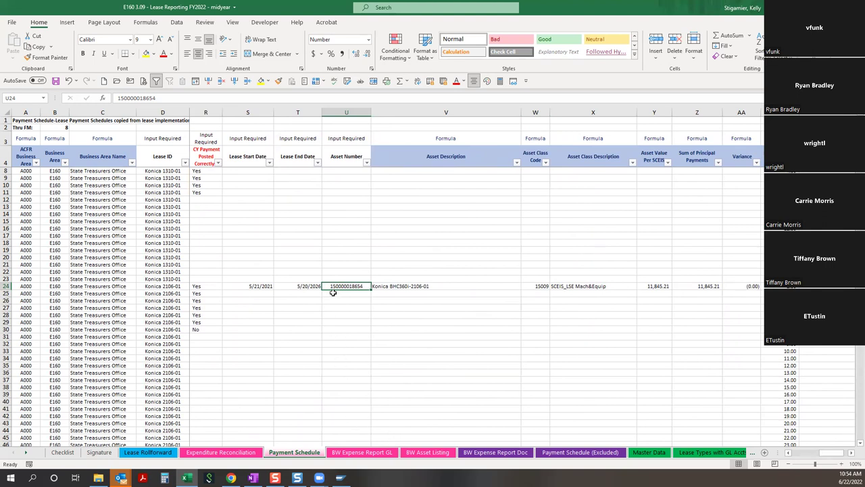
{"action": "key", "text": "ctrl+c"}
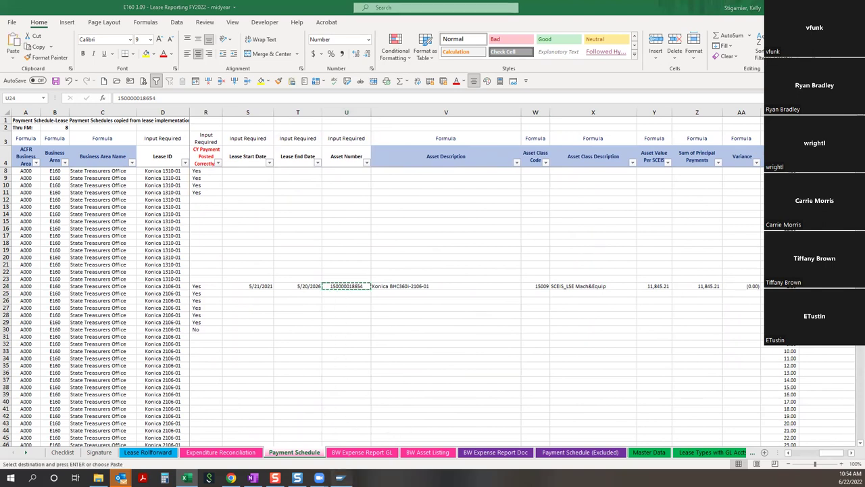
{"action": "key", "text": "alt+Tab"}
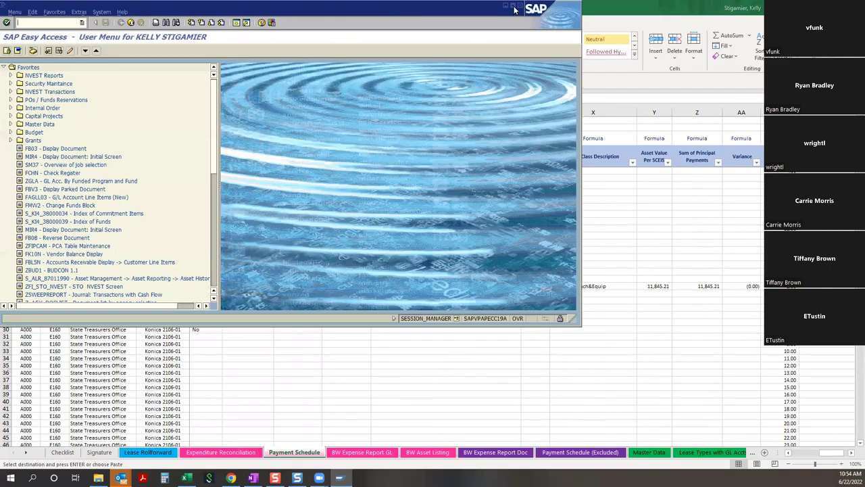
{"action": "left_click", "coordinate": [513, 7]}
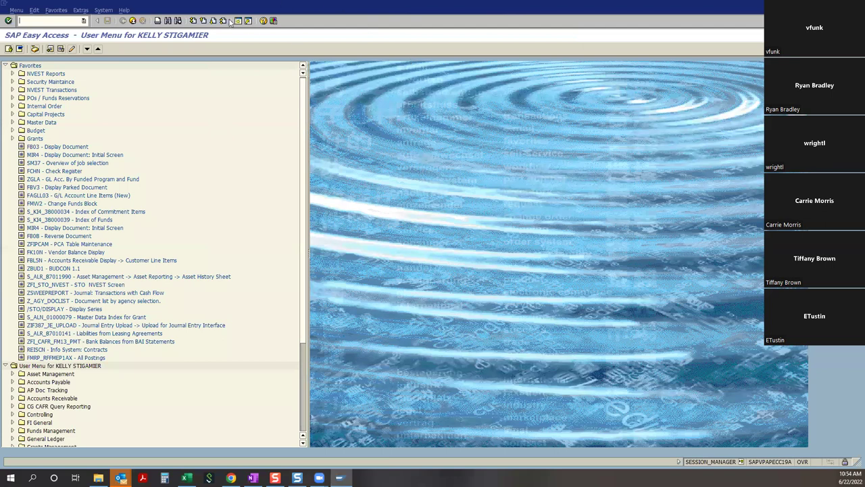
{"action": "type", "text": "AS03"}
{"action": "key", "text": "Return"}
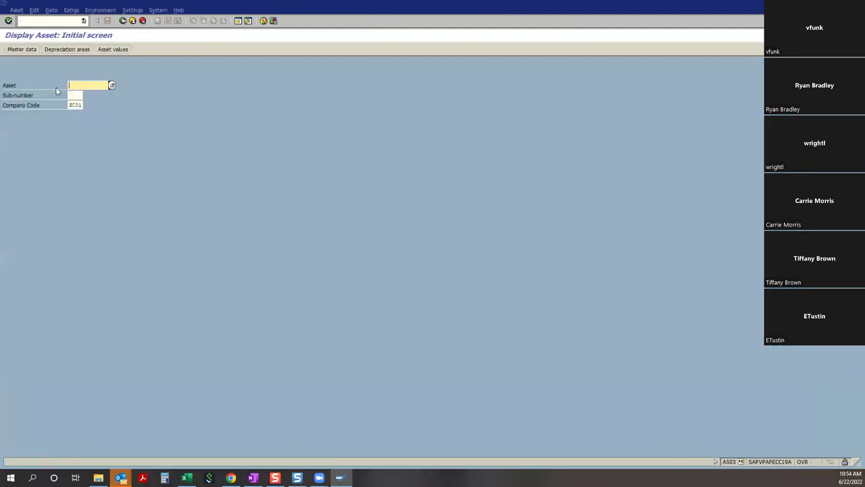
{"action": "key", "text": "Return"}
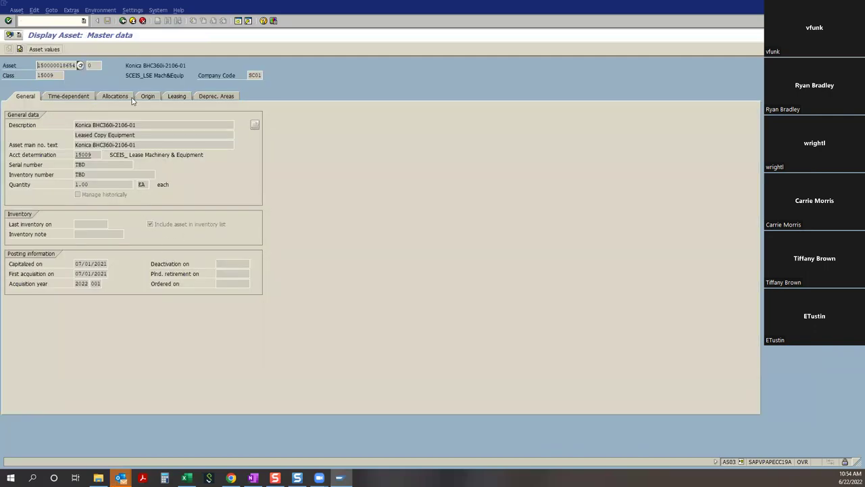
Compare the asset's lease agreement details with its depreciation areas and useful life, ending on the Leasing data.
{"action": "left_click", "coordinate": [177, 96]}
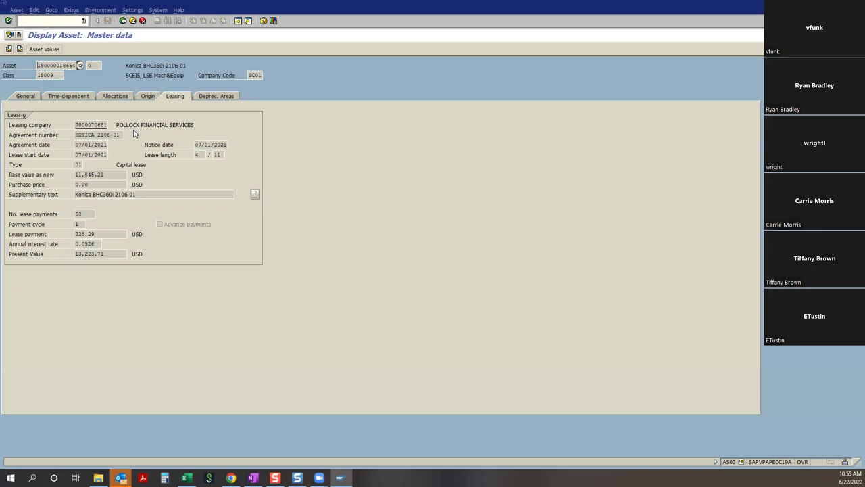
{"action": "left_click", "coordinate": [207, 97]}
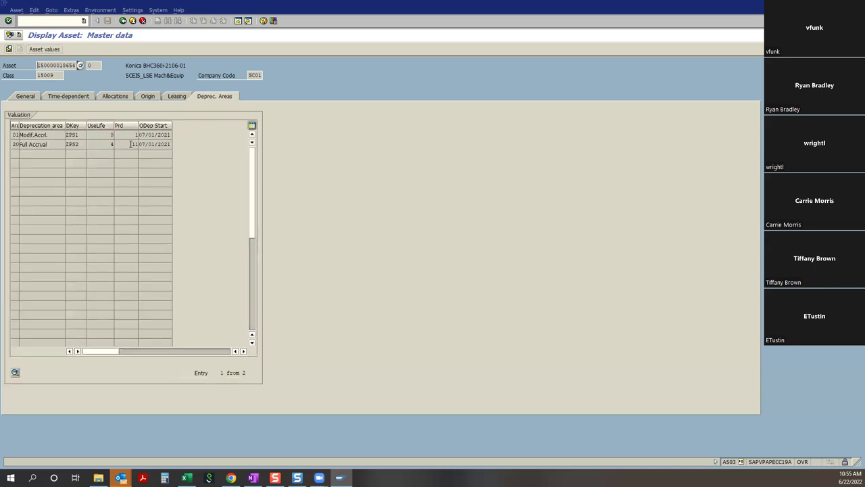
{"action": "left_click", "coordinate": [176, 98]}
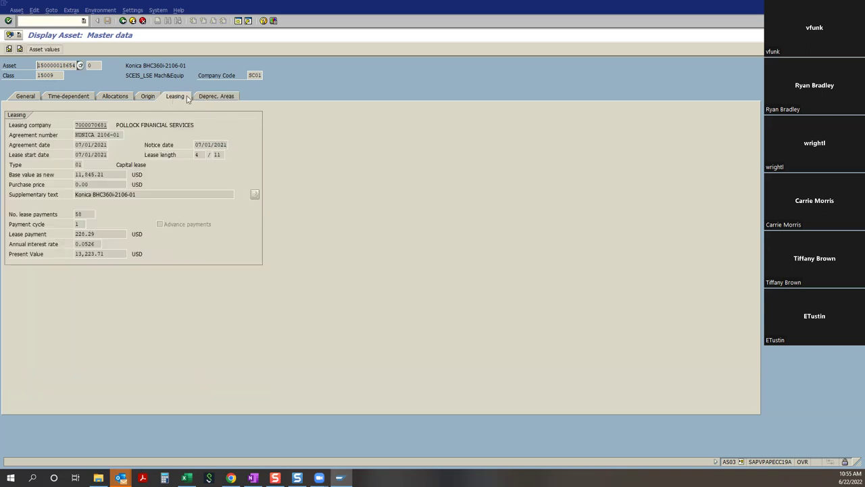
{"action": "left_click", "coordinate": [210, 98]}
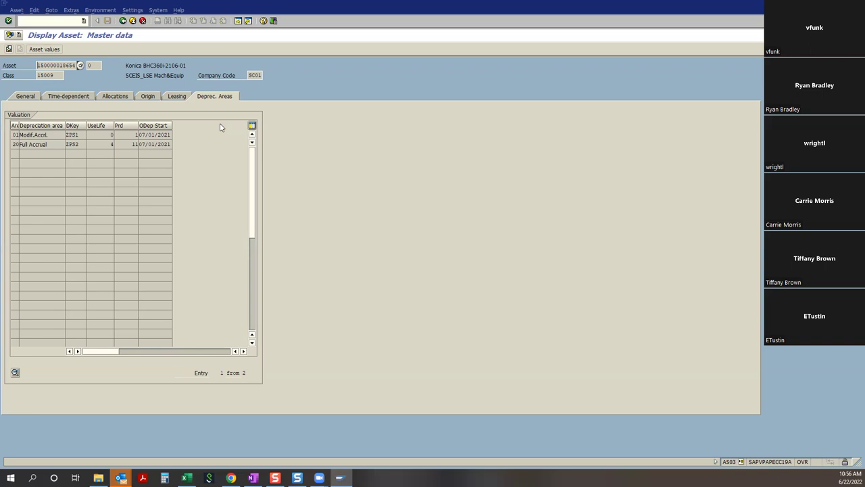
{"action": "left_click", "coordinate": [175, 96]}
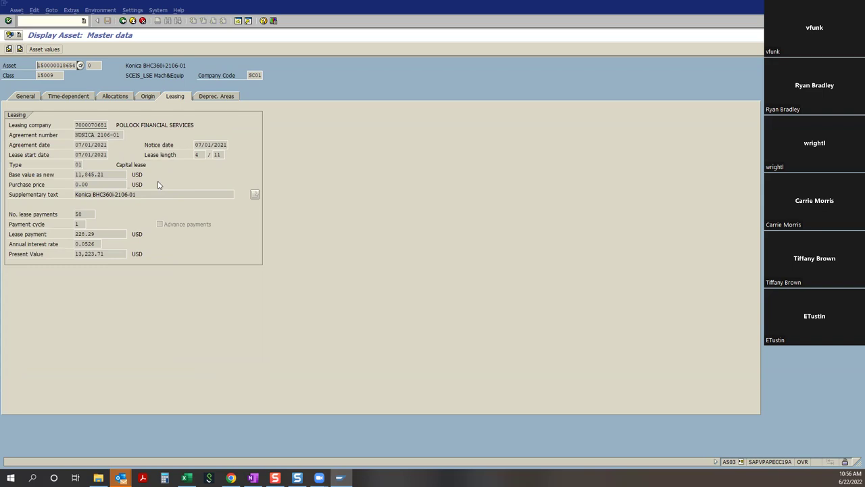
Examine the asset's planned values and its acquisition transaction in Asset Explorer.
{"action": "left_click", "coordinate": [52, 50]}
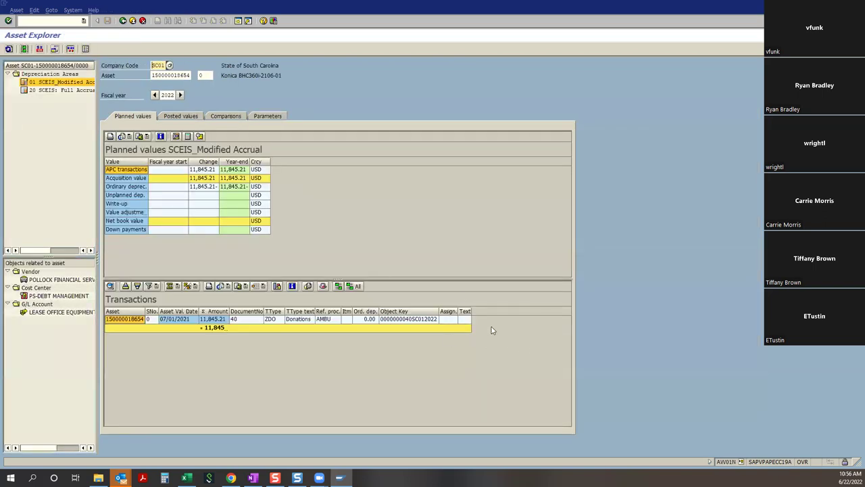
{"action": "left_click", "coordinate": [387, 228]}
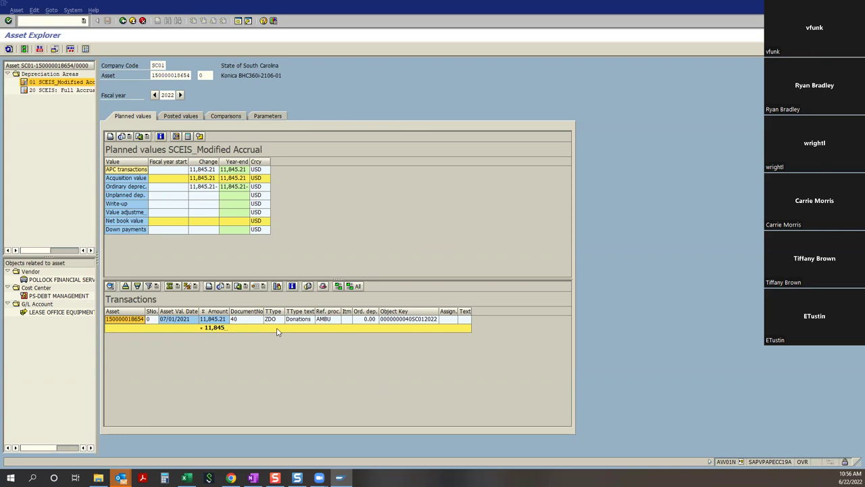
{"action": "left_click", "coordinate": [235, 320]}
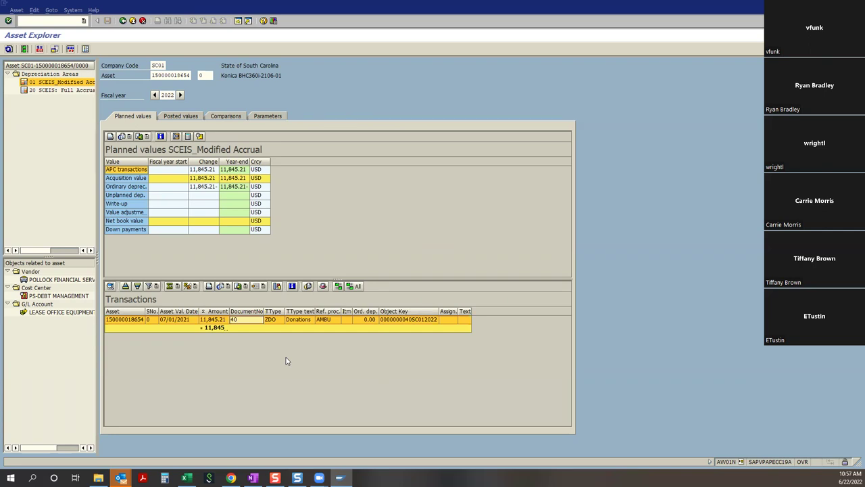
{"action": "left_click", "coordinate": [237, 328]}
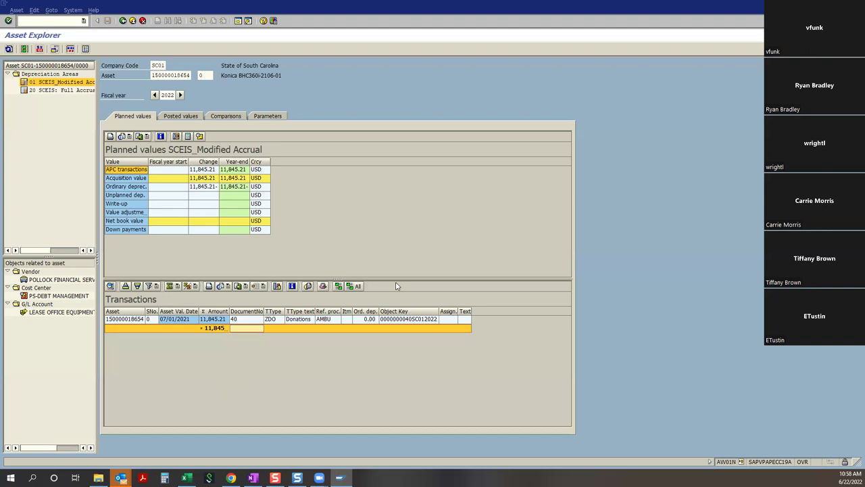
Switch to Chrome and open the ABAVN guide for reducing or retiring a leased asset from the GASB 87 & 96 page.
{"action": "left_click", "coordinate": [231, 478]}
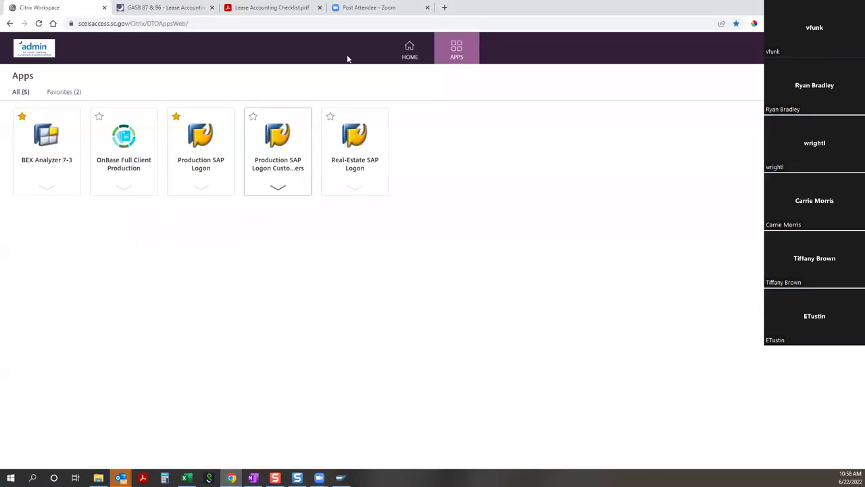
{"action": "left_click", "coordinate": [165, 7]}
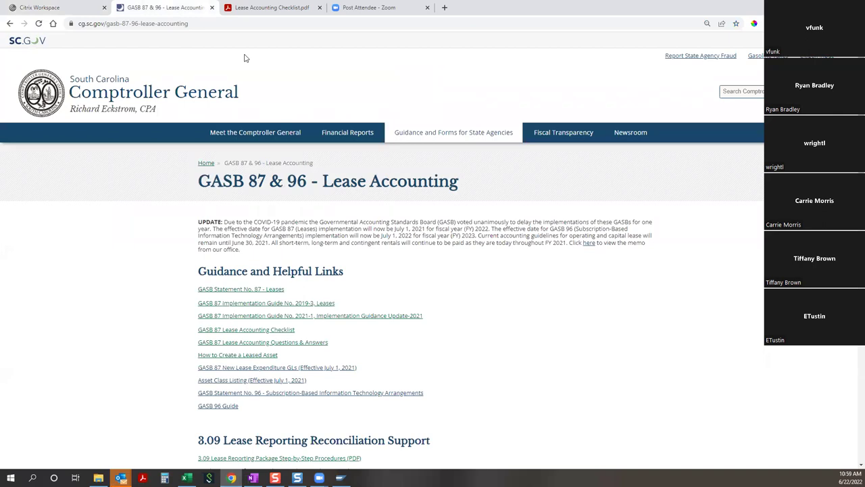
{"action": "scroll", "coordinate": [476, 277], "scroll_direction": "down", "scroll_amount": 4}
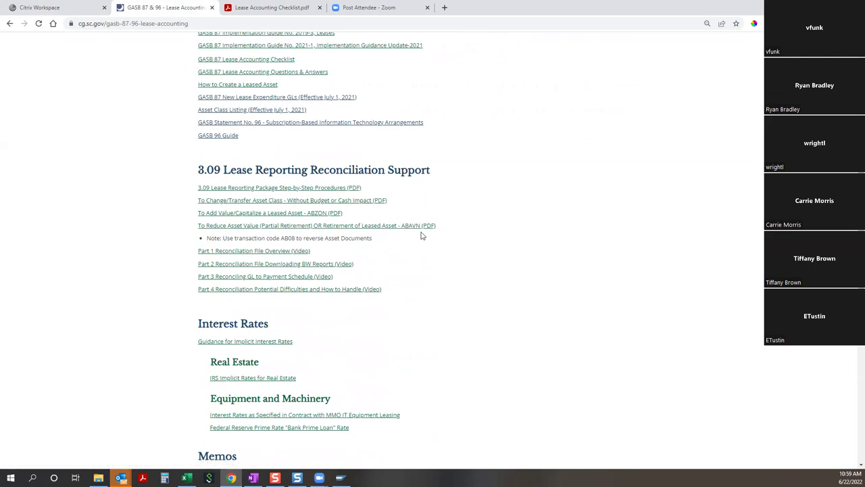
{"action": "left_click", "coordinate": [379, 226]}
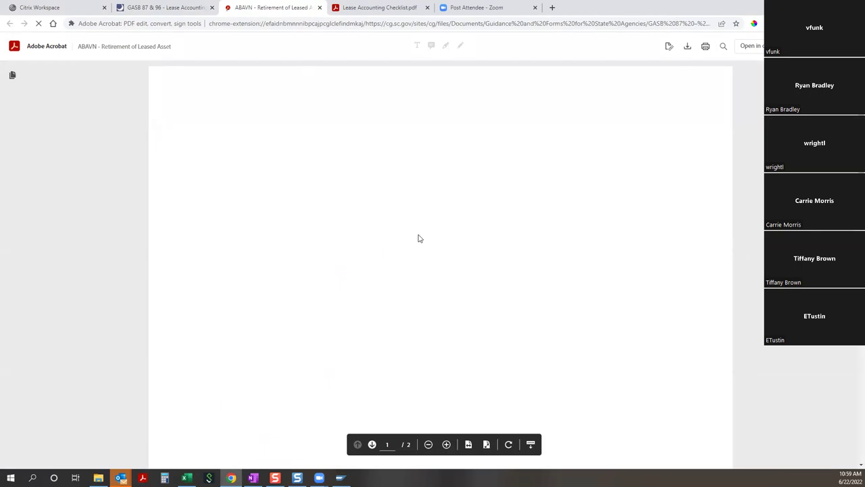
Examine the guide's instructions for a partial retirement that reduces the value of a leased asset.
{"action": "scroll", "coordinate": [417, 250], "scroll_direction": "down", "scroll_amount": 5}
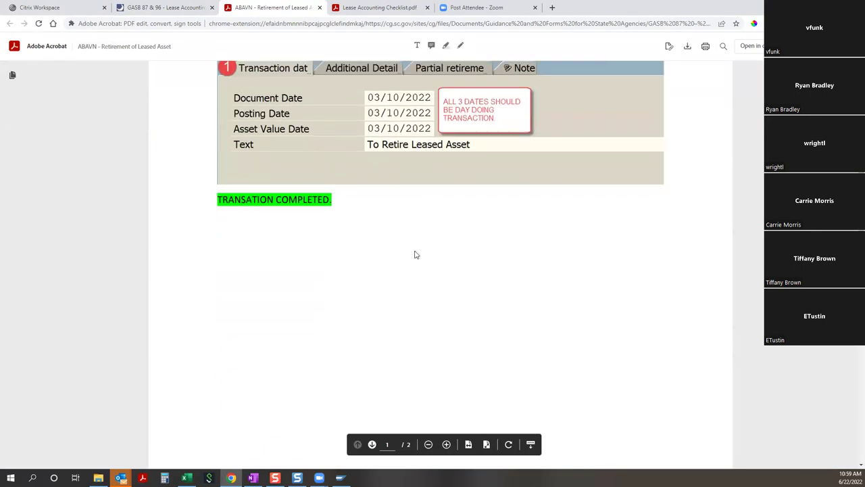
{"action": "scroll", "coordinate": [414, 256], "scroll_direction": "down", "scroll_amount": 5}
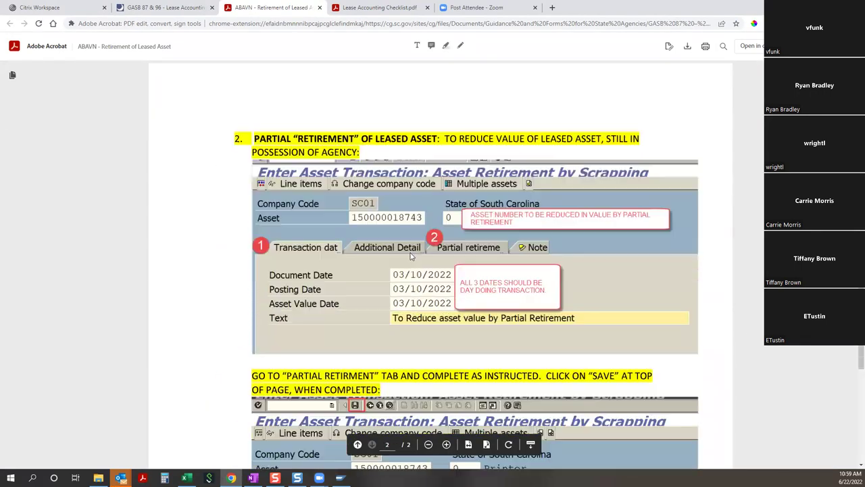
{"action": "scroll", "coordinate": [411, 256], "scroll_direction": "down", "scroll_amount": 2}
{"action": "scroll", "coordinate": [398, 240], "scroll_direction": "up", "scroll_amount": 4}
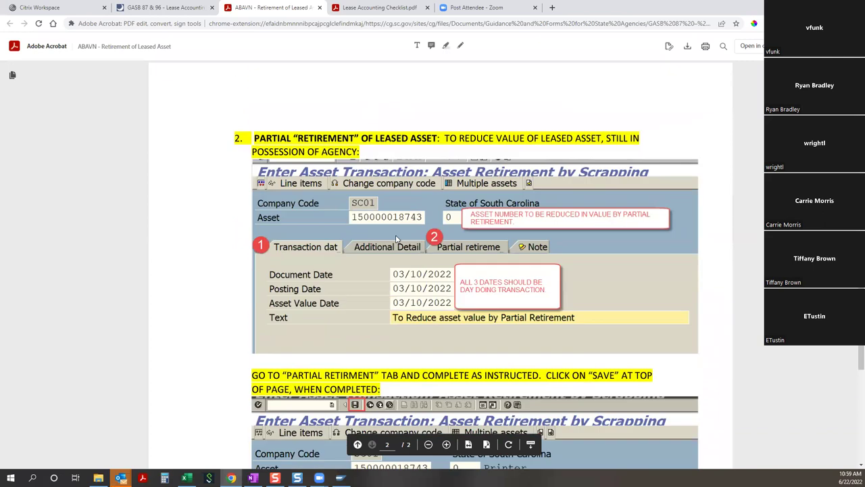
Return from the ABAVN guide to the top of the GASB 87 & 96 Lease Accounting page.
{"action": "scroll", "coordinate": [398, 240], "scroll_direction": "down", "scroll_amount": 6}
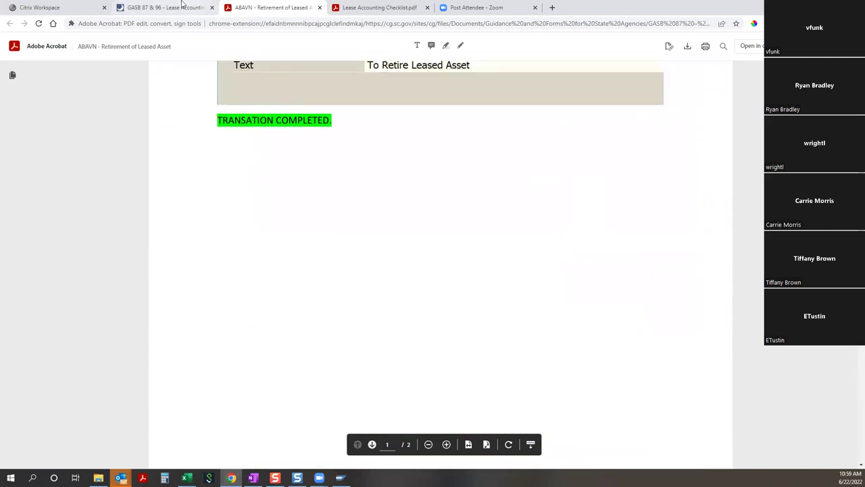
{"action": "left_click", "coordinate": [174, 7]}
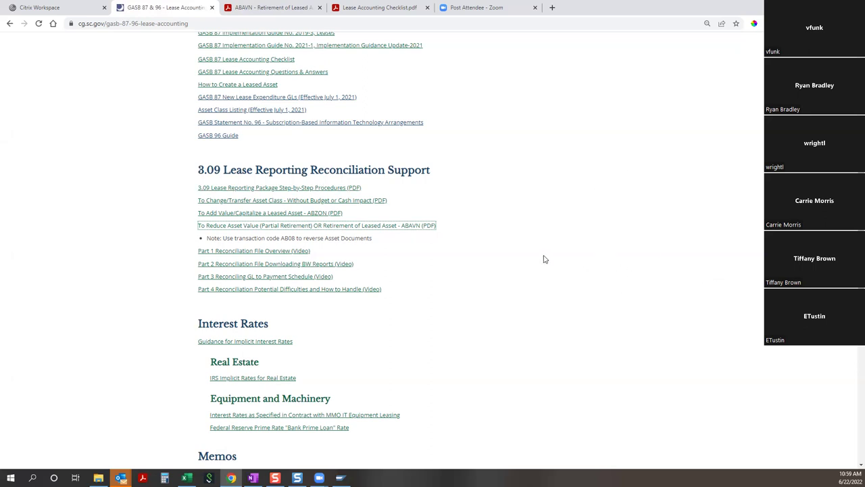
{"action": "scroll", "coordinate": [559, 259], "scroll_direction": "up", "scroll_amount": 4}
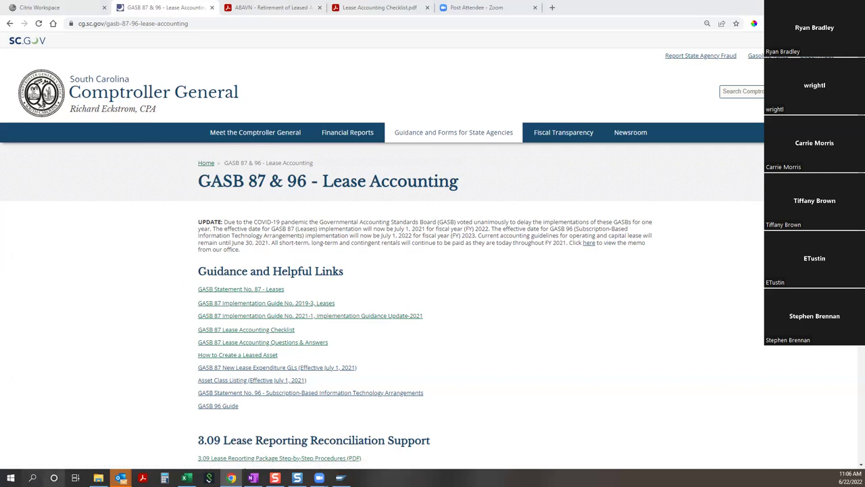
Switch to the Excel Files folder in File Explorer and open the workbook "J020 3.09 - Lease Reporting FY2022 - Edit w notes".
{"action": "key", "text": "alt+Tab"}
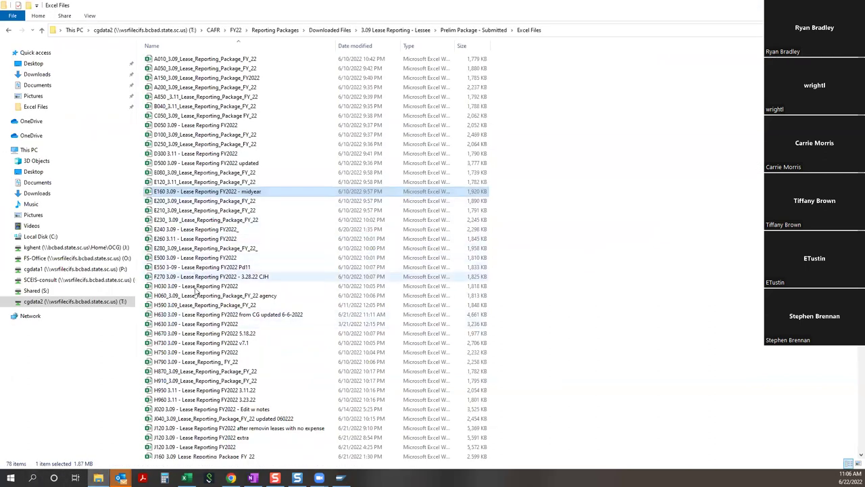
{"action": "scroll", "coordinate": [194, 326], "scroll_direction": "down", "scroll_amount": 1}
{"action": "scroll", "coordinate": [194, 327], "scroll_direction": "down", "scroll_amount": 2}
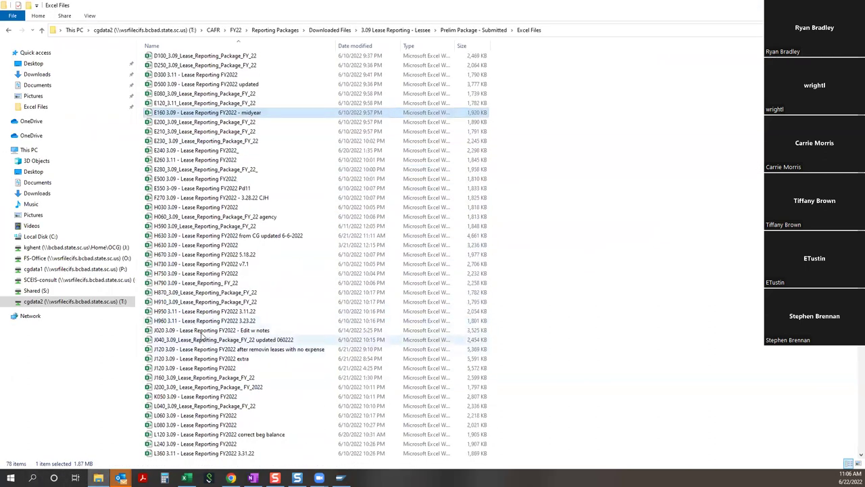
{"action": "left_click", "coordinate": [202, 332]}
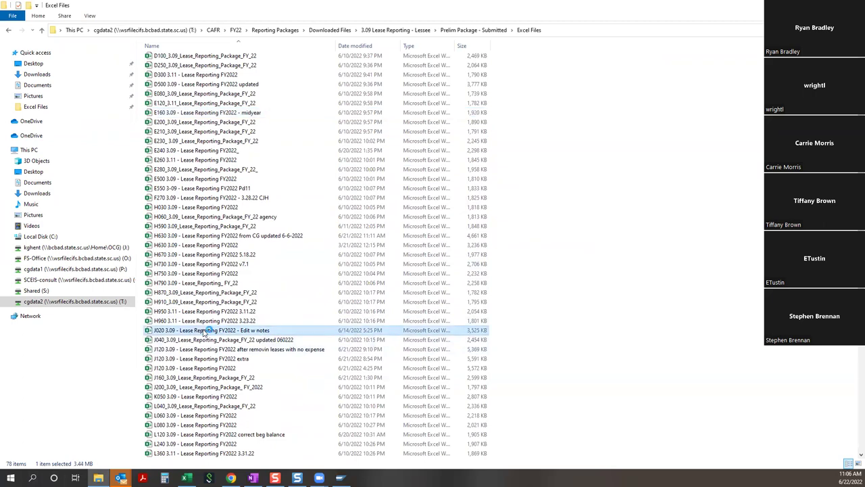
{"action": "key", "text": "alt+Tab"}
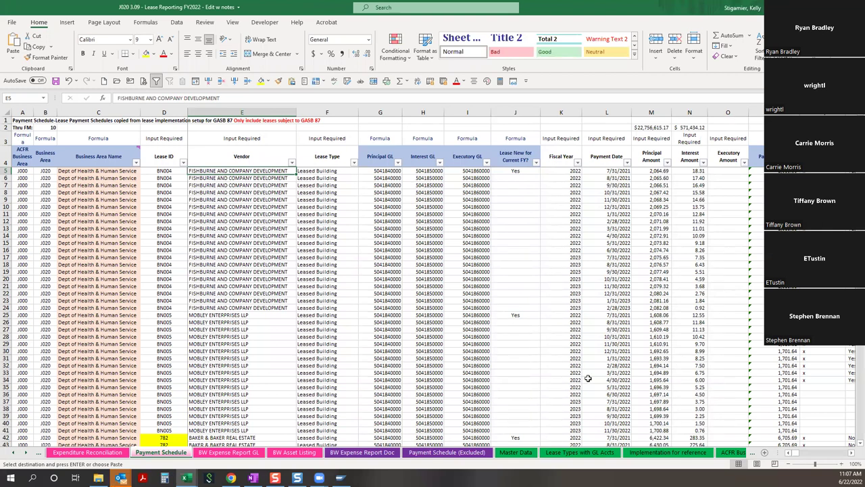
Examine the Payment Schedule's payment amounts, payment posting status, lease dates and asset details.
{"action": "left_click", "coordinate": [851, 455]}
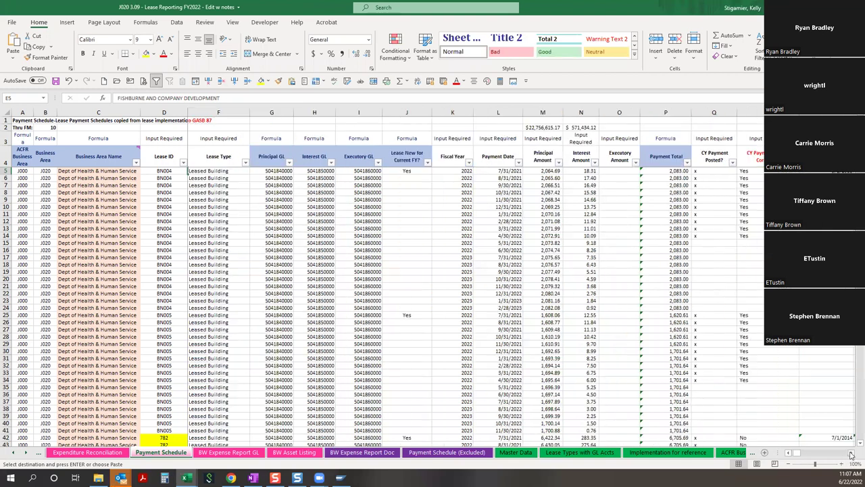
{"action": "left_click", "coordinate": [851, 455]}
{"action": "left_click", "coordinate": [851, 455]}
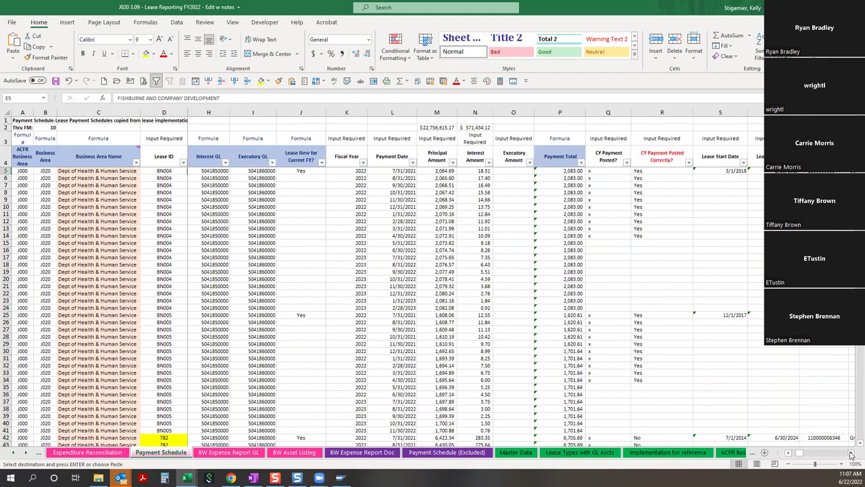
{"action": "left_click", "coordinate": [851, 455]}
{"action": "left_click", "coordinate": [851, 455]}
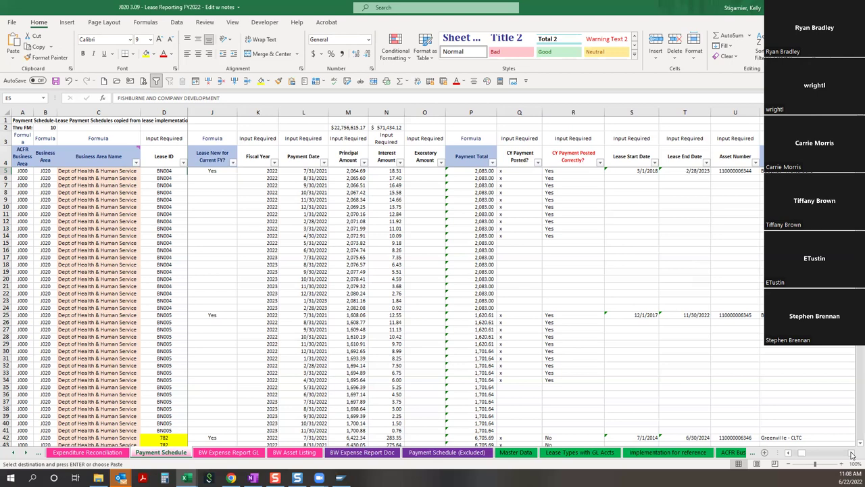
{"action": "left_click", "coordinate": [586, 337]}
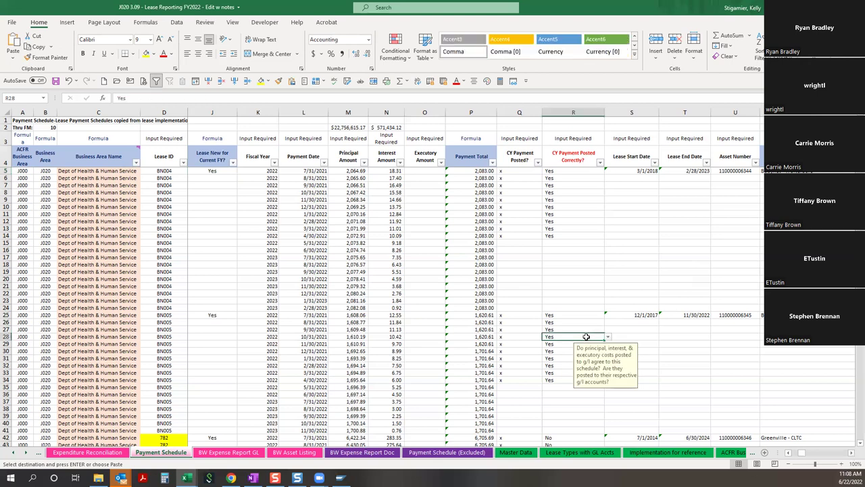
{"action": "key", "text": "Right"}
{"action": "key", "text": "Right"}
{"action": "key", "text": "Right"}
{"action": "key", "text": "Right"}
{"action": "key", "text": "Right"}
{"action": "key", "text": "Right"}
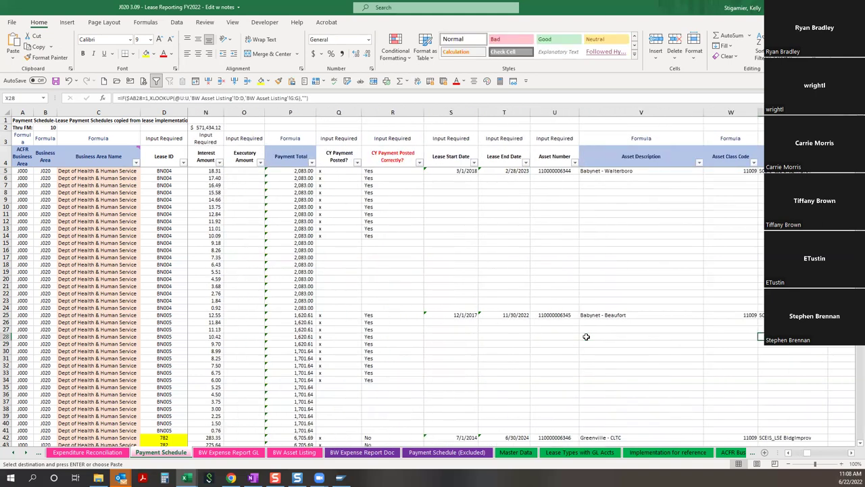
Examine the Payment Schedule's asset values, variance and notes, along with the agency's added PO, SCEIS Doc, principal and interest columns.
{"action": "key", "text": "Right"}
{"action": "key", "text": "Right"}
{"action": "key", "text": "Right"}
{"action": "key", "text": "Right"}
{"action": "key", "text": "Right"}
{"action": "key", "text": "Right"}
{"action": "key", "text": "Right"}
{"action": "key", "text": "Right"}
{"action": "key", "text": "Right"}
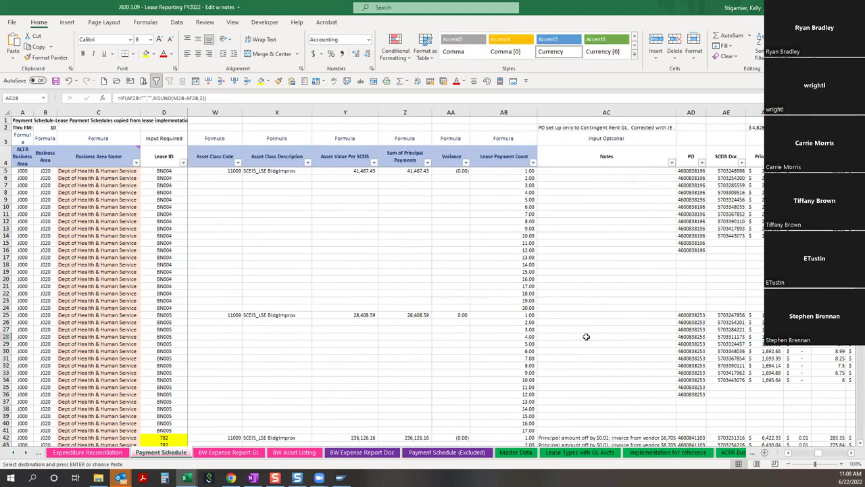
{"action": "key", "text": "Right"}
{"action": "key", "text": "Right"}
{"action": "key", "text": "Right"}
{"action": "key", "text": "Right"}
{"action": "key", "text": "Right"}
{"action": "key", "text": "Right"}
{"action": "key", "text": "Right"}
{"action": "key", "text": "Right"}
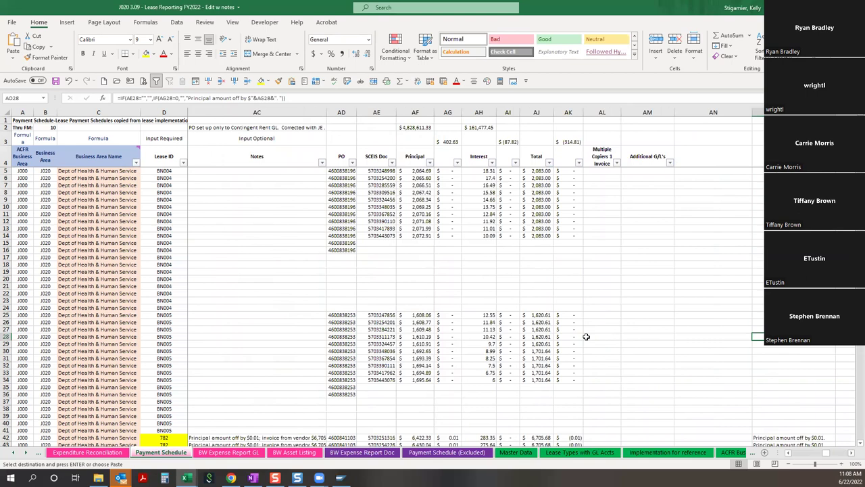
{"action": "left_click", "coordinate": [790, 457]}
{"action": "left_click", "coordinate": [790, 457]}
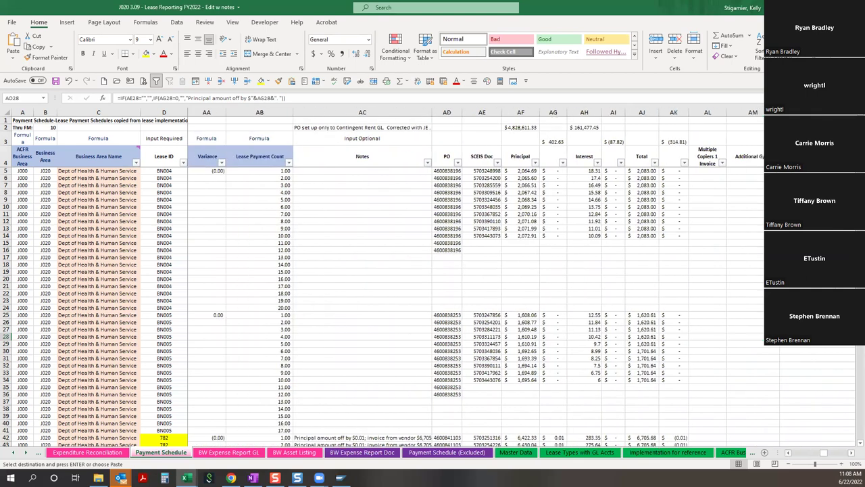
Create a copy of the Payment Schedule sheet in a new workbook.
{"action": "right_click", "coordinate": [174, 456]}
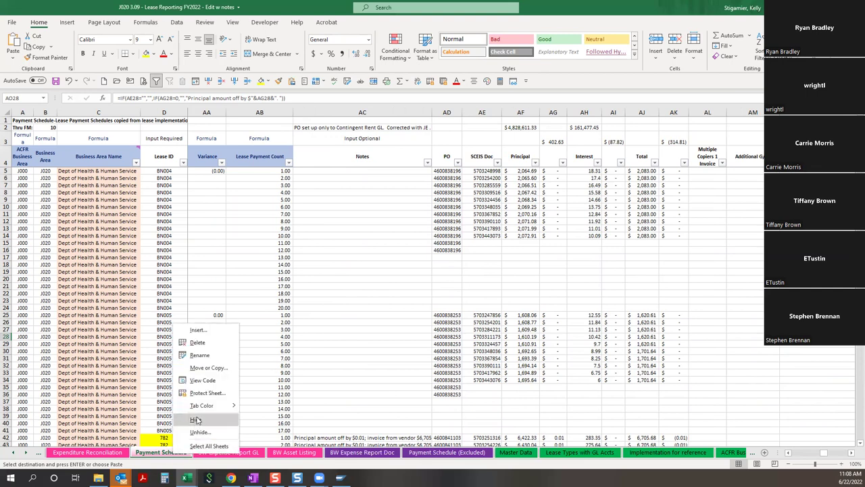
{"action": "left_click", "coordinate": [205, 367]}
{"action": "left_click", "coordinate": [196, 335]}
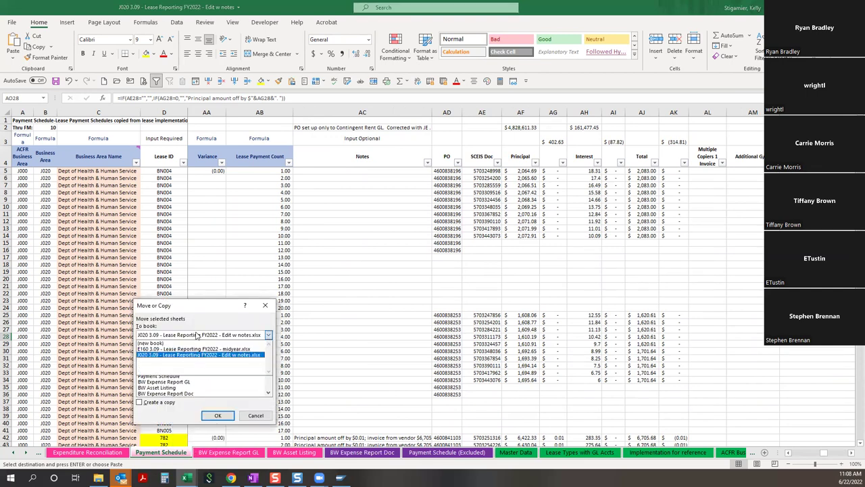
{"action": "left_click", "coordinate": [198, 349]}
{"action": "left_click", "coordinate": [201, 335]}
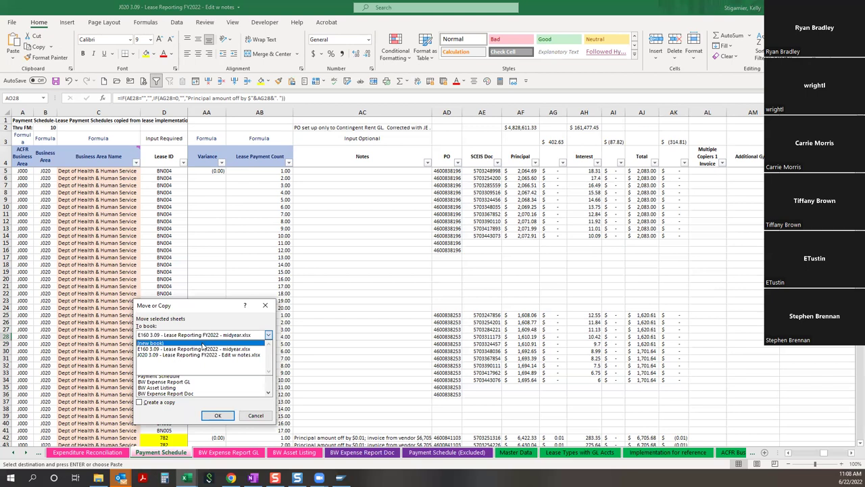
{"action": "left_click", "coordinate": [200, 345]}
{"action": "left_click", "coordinate": [155, 402]}
{"action": "left_click", "coordinate": [218, 415]}
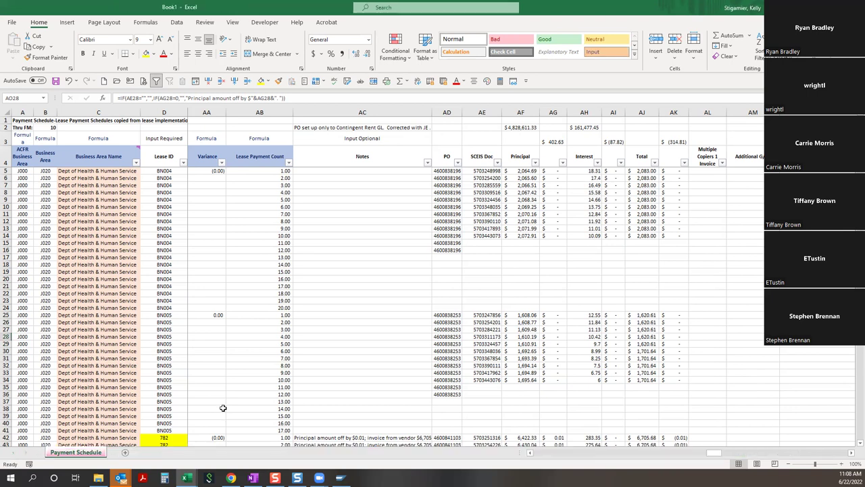
Review the copied Payment Schedule from the Lease Payment Count column back to the CY Payment Posted? column.
{"action": "left_click", "coordinate": [231, 241]}
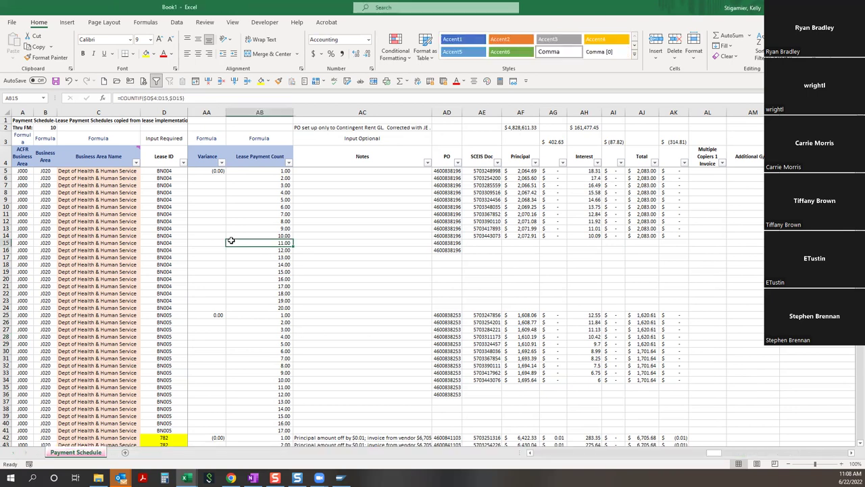
{"action": "key", "text": "Left"}
{"action": "key", "text": "Left"}
{"action": "key", "text": "Left"}
{"action": "key", "text": "Left"}
{"action": "key", "text": "Left"}
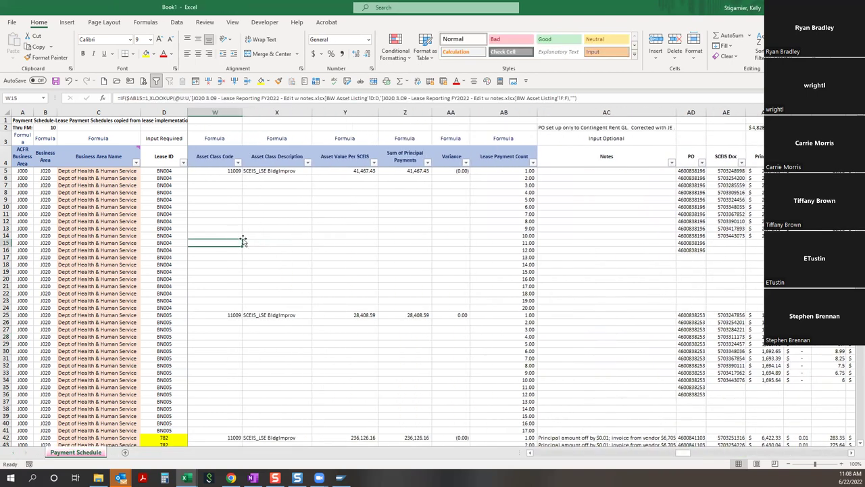
{"action": "key", "text": "Left"}
{"action": "key", "text": "Left"}
{"action": "key", "text": "Left"}
{"action": "key", "text": "Left"}
{"action": "key", "text": "Left"}
{"action": "key", "text": "Left"}
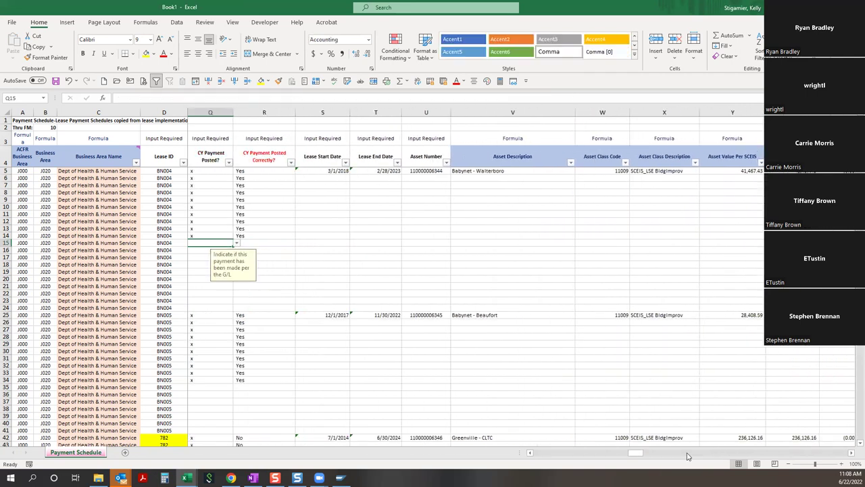
Examine the PO and SCEIS Doc entries for lease BN004's first payment in the copied schedule.
{"action": "left_click", "coordinate": [852, 454]}
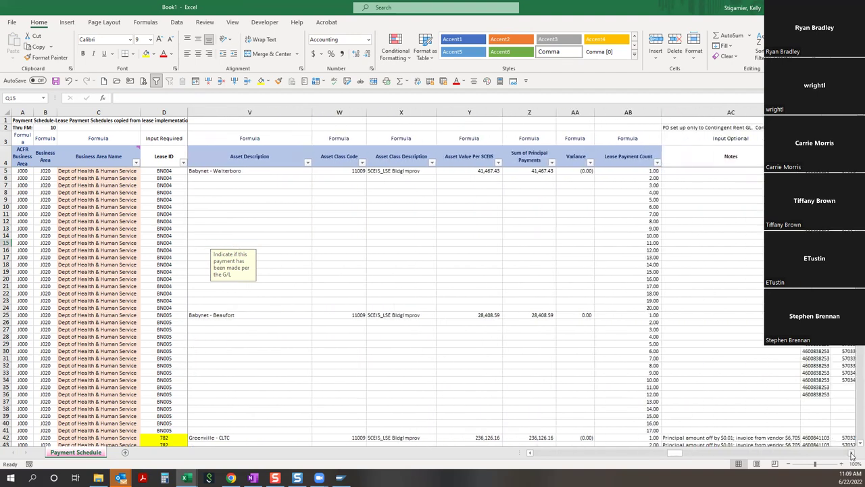
{"action": "left_click", "coordinate": [852, 455]}
{"action": "left_click", "coordinate": [851, 454]}
{"action": "left_click", "coordinate": [851, 455]}
{"action": "left_click", "coordinate": [852, 455]}
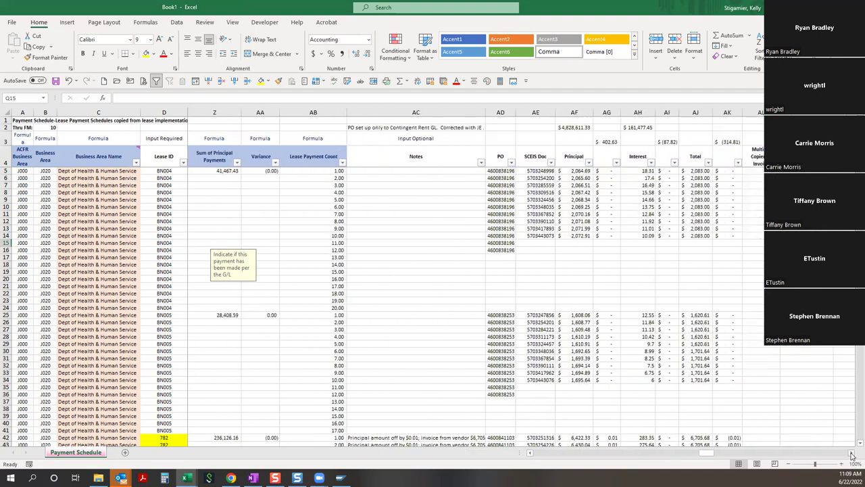
{"action": "left_click", "coordinate": [851, 455]}
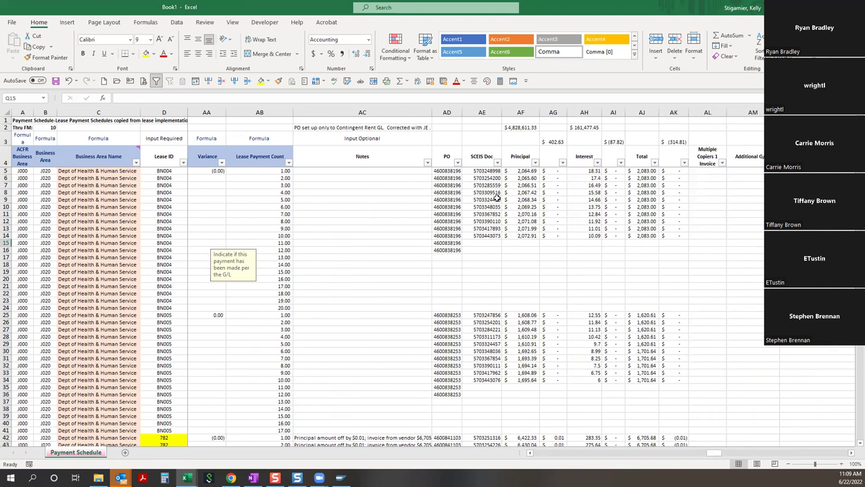
{"action": "left_click", "coordinate": [447, 170]}
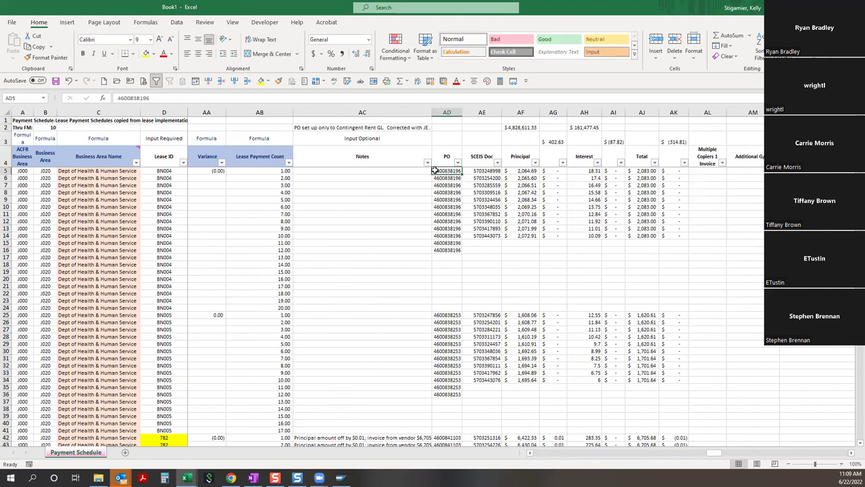
{"action": "left_click", "coordinate": [469, 171]}
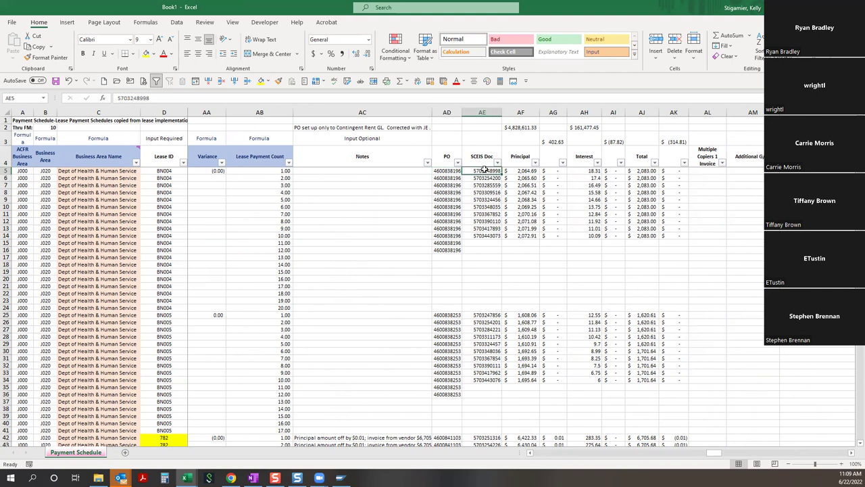
{"action": "left_click", "coordinate": [443, 172]}
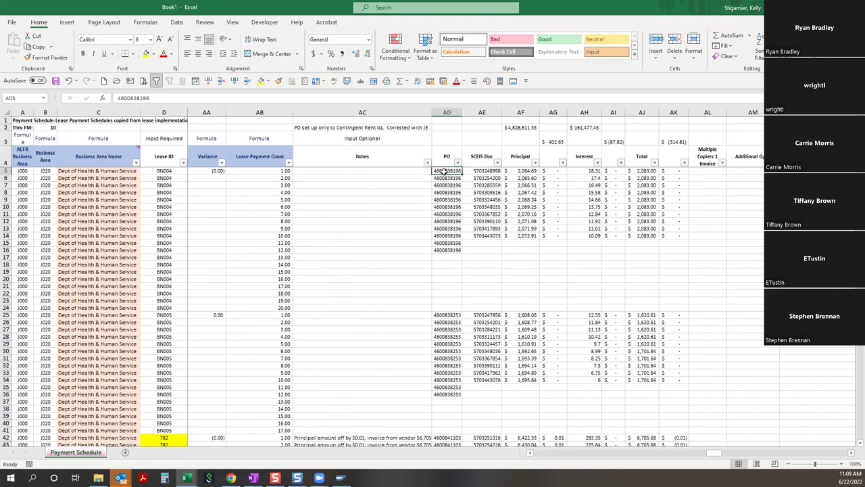
{"action": "left_click", "coordinate": [478, 172]}
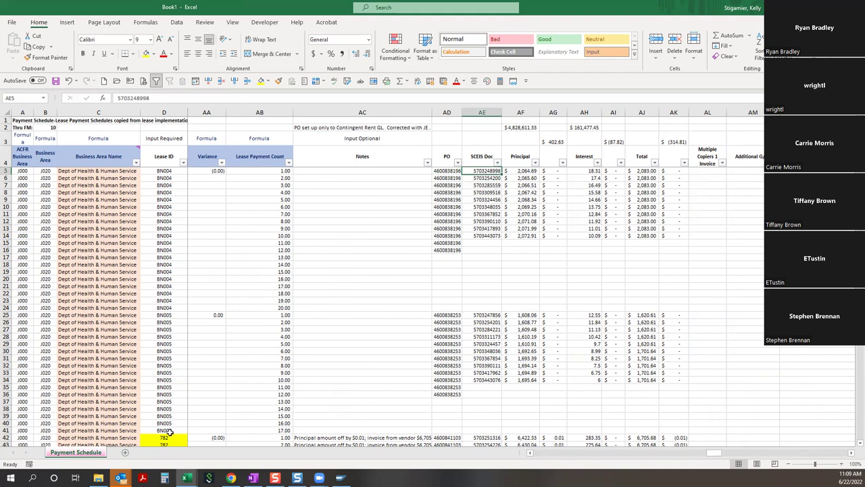
Switch to the Excel Files folder in File Explorer and open the workbook "N120 3.09 - Lease Reporting FY2022".
{"action": "left_click", "coordinate": [99, 478]}
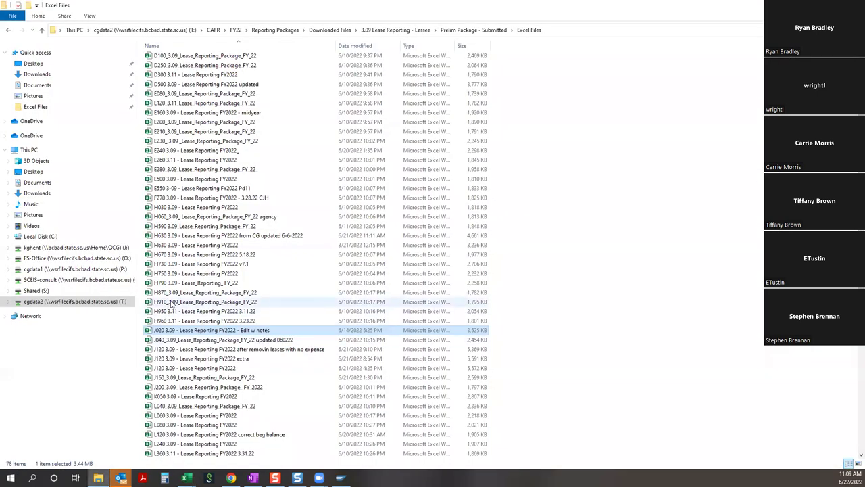
{"action": "scroll", "coordinate": [179, 443], "scroll_direction": "down", "scroll_amount": 3}
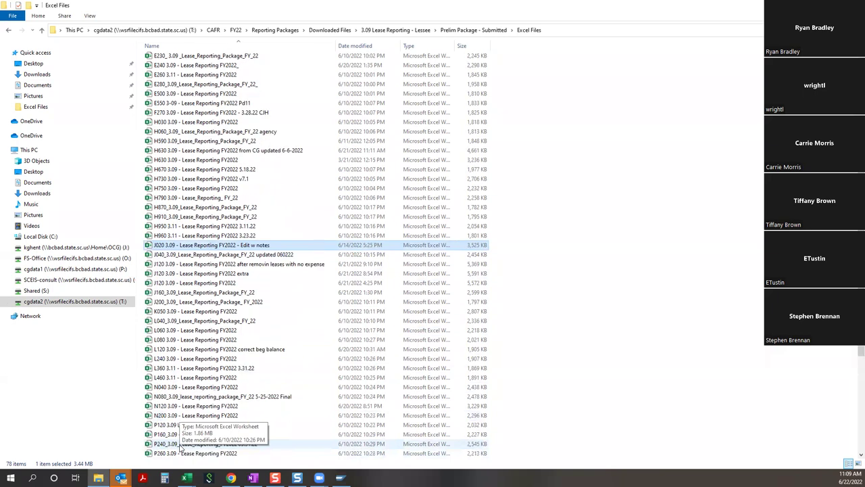
{"action": "left_click", "coordinate": [190, 407]}
{"action": "double_click", "coordinate": [189, 406]}
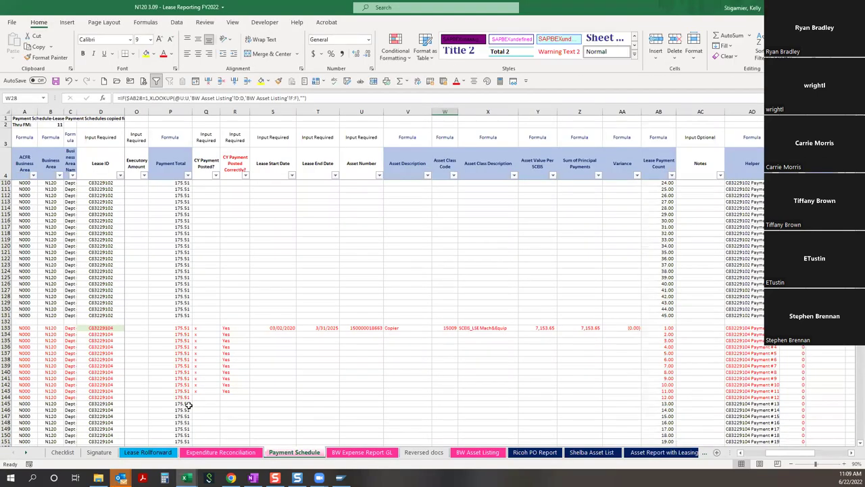
Clear the filters on the BW Expense Report GL sheet and select the accounting document number in cell F2260.
{"action": "left_click", "coordinate": [353, 453]}
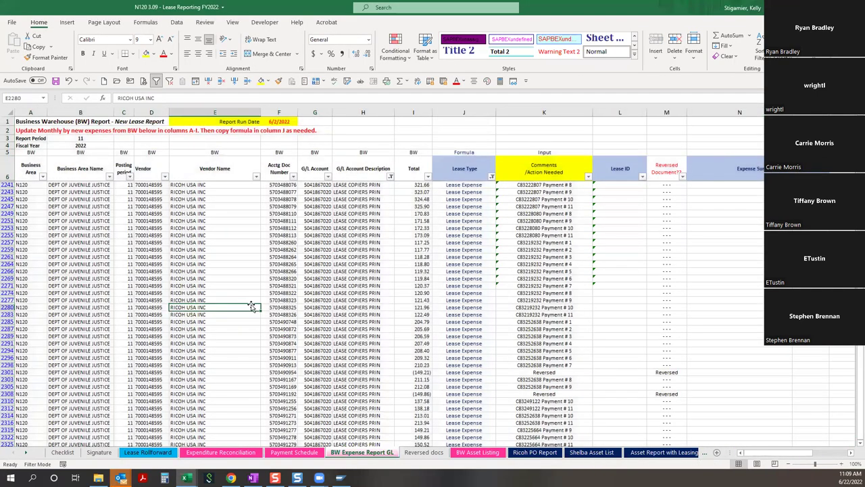
{"action": "left_click", "coordinate": [169, 80]}
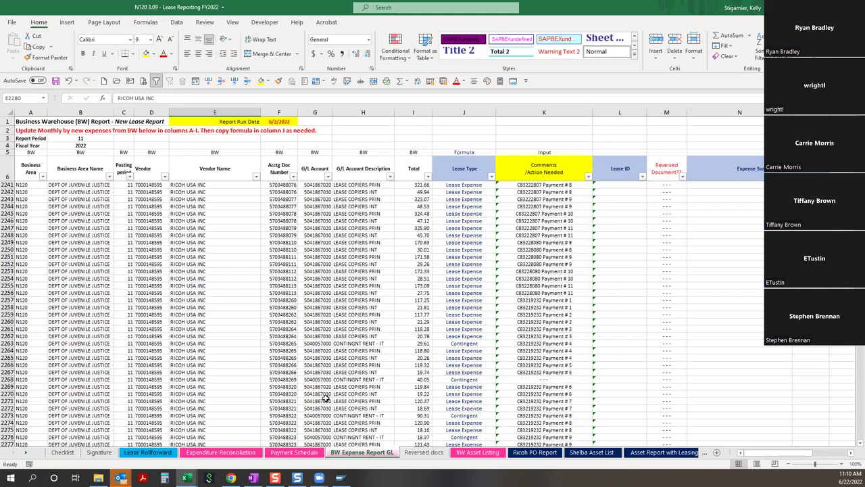
{"action": "left_click", "coordinate": [282, 322]}
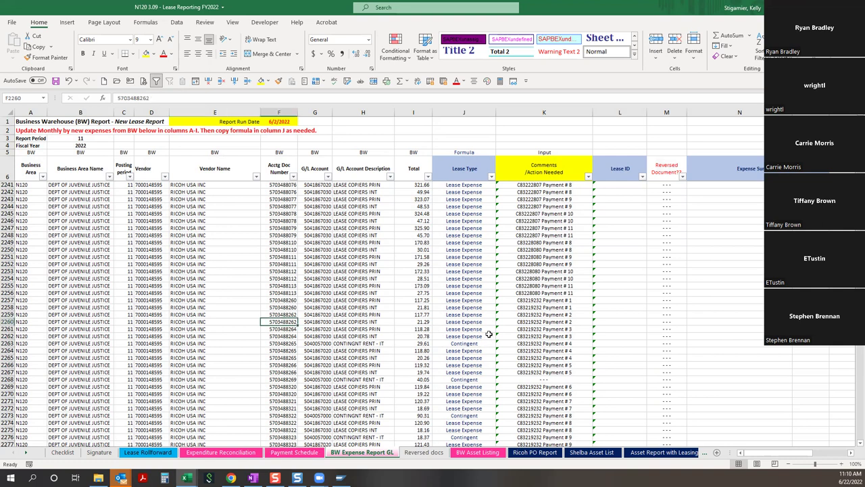
Inspect the Comments/Action Needed formula in cell K2260 and filter the Lease Type column to Lease Expense only.
{"action": "left_click", "coordinate": [531, 322]}
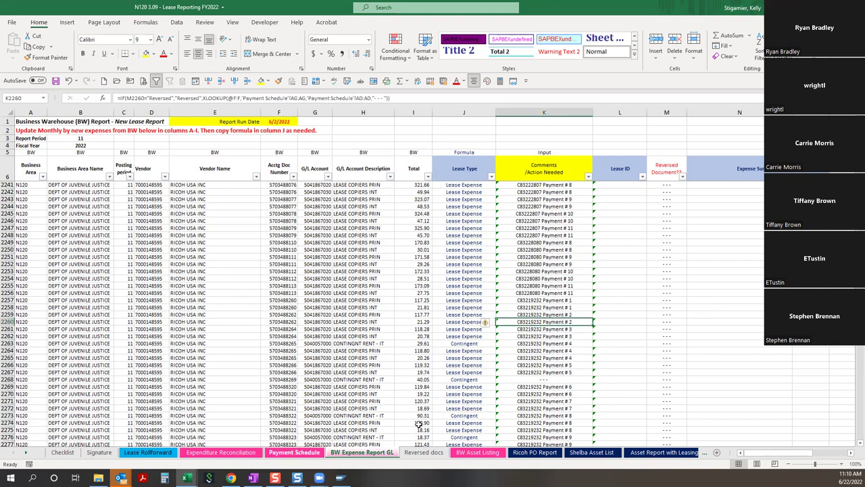
{"action": "scroll", "coordinate": [571, 314], "scroll_direction": "down", "scroll_amount": 2}
{"action": "scroll", "coordinate": [476, 227], "scroll_direction": "up", "scroll_amount": 3}
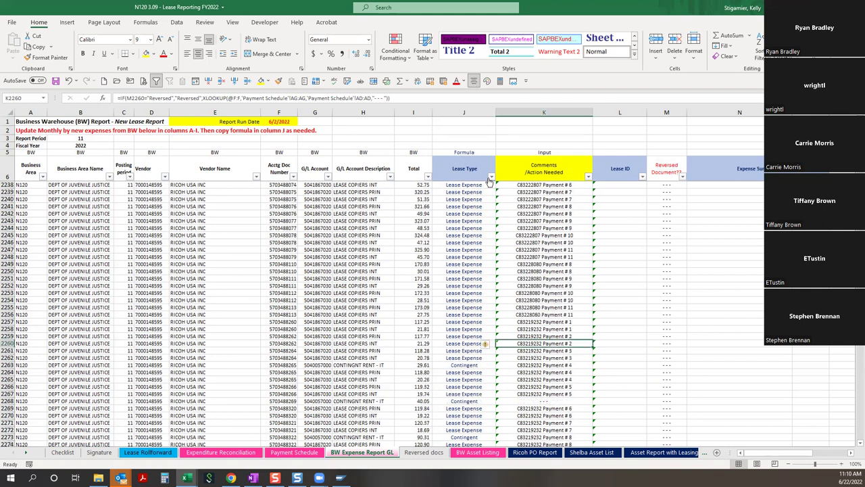
{"action": "left_click", "coordinate": [491, 177]}
{"action": "left_click", "coordinate": [411, 284]}
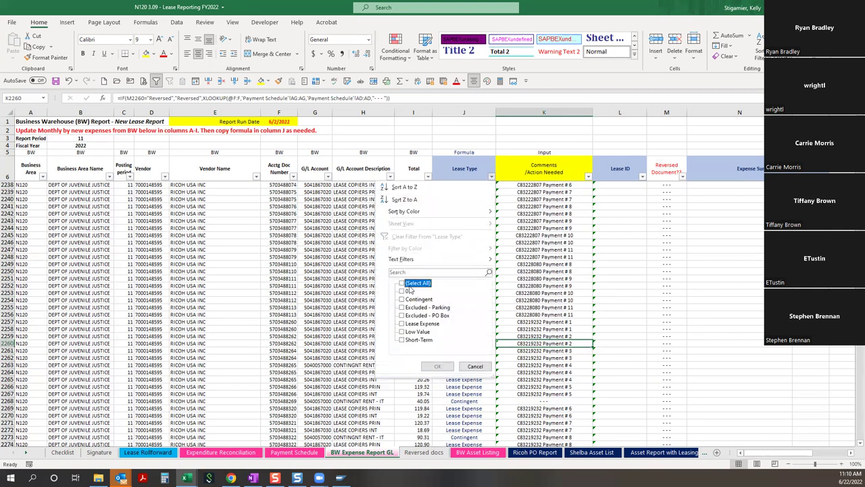
{"action": "left_click", "coordinate": [416, 325]}
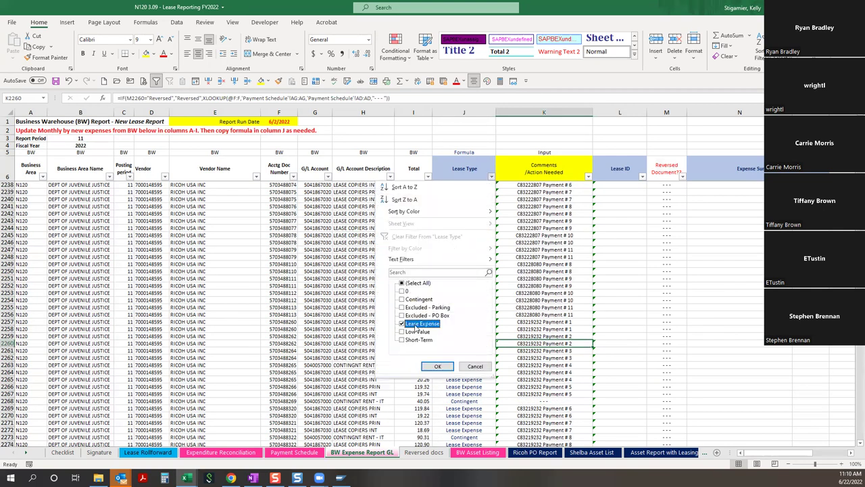
{"action": "left_click", "coordinate": [431, 366]}
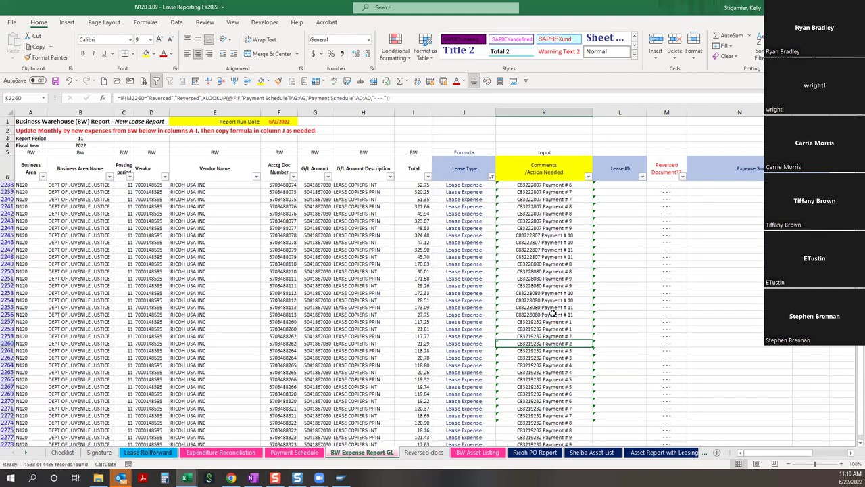
Review the Comments/Action Needed payment labels and filter choices down to the last Lease Expense row, and select the empty cell A4492.
{"action": "scroll", "coordinate": [566, 257], "scroll_direction": "up", "scroll_amount": 19}
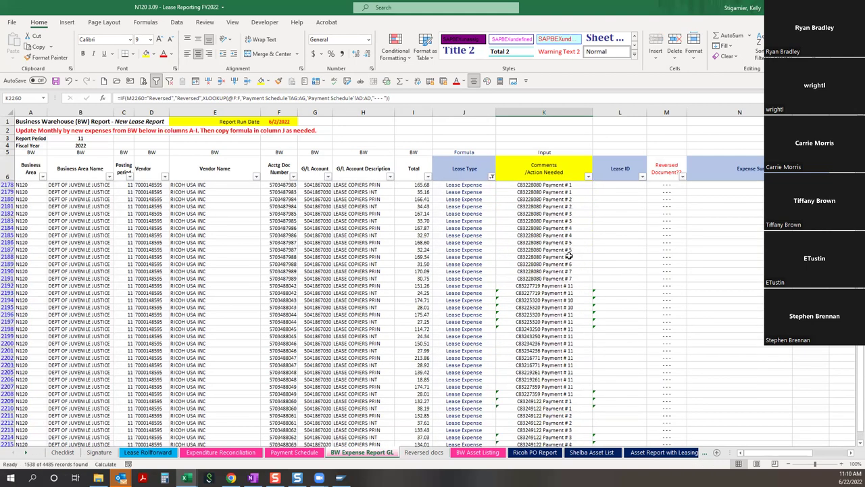
{"action": "left_click", "coordinate": [587, 177]}
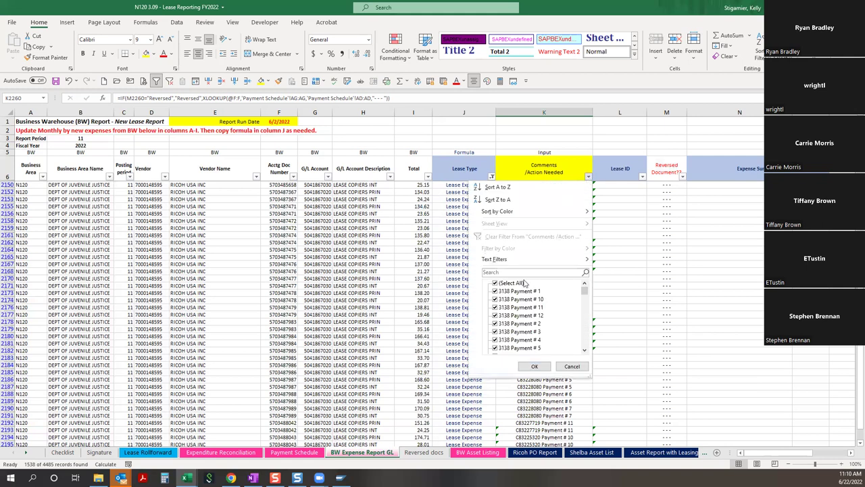
{"action": "scroll", "coordinate": [571, 326], "scroll_direction": "down", "scroll_amount": 5}
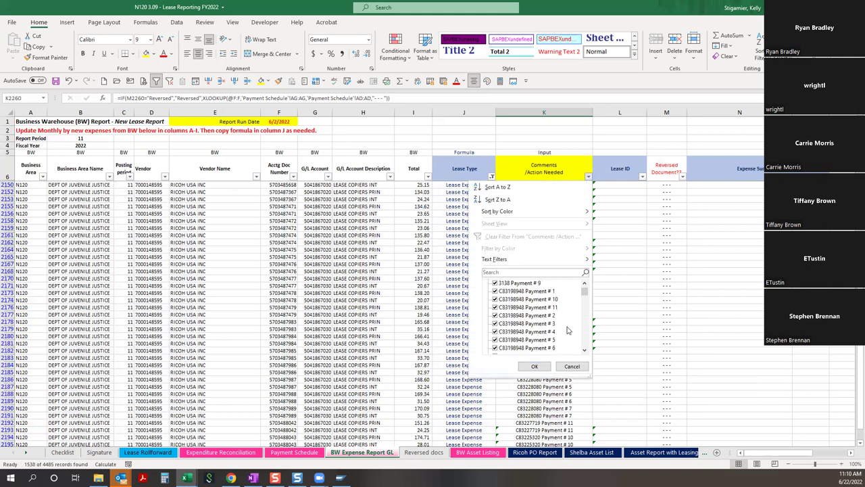
{"action": "left_click", "coordinate": [572, 367]}
{"action": "scroll", "coordinate": [392, 425], "scroll_direction": "up", "scroll_amount": 4}
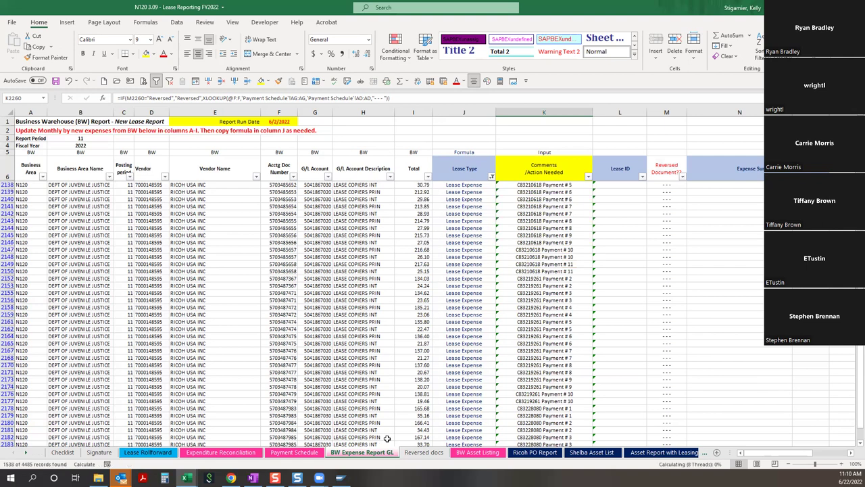
{"action": "scroll", "coordinate": [526, 393], "scroll_direction": "down", "scroll_amount": 2}
{"action": "scroll", "coordinate": [527, 395], "scroll_direction": "down", "scroll_amount": 15}
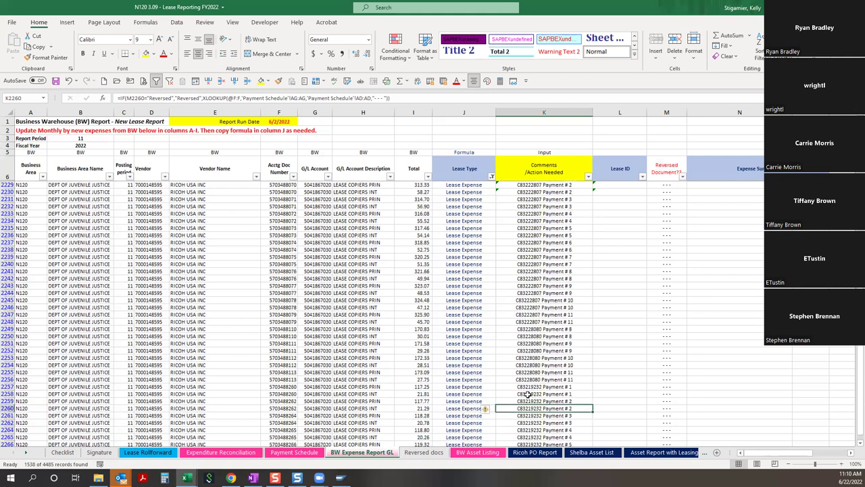
{"action": "scroll", "coordinate": [527, 397], "scroll_direction": "down", "scroll_amount": 15}
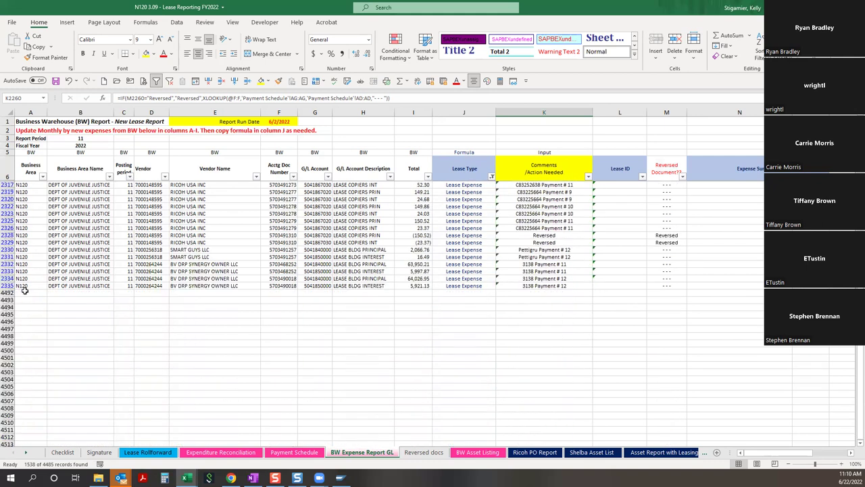
{"action": "left_click", "coordinate": [25, 291]}
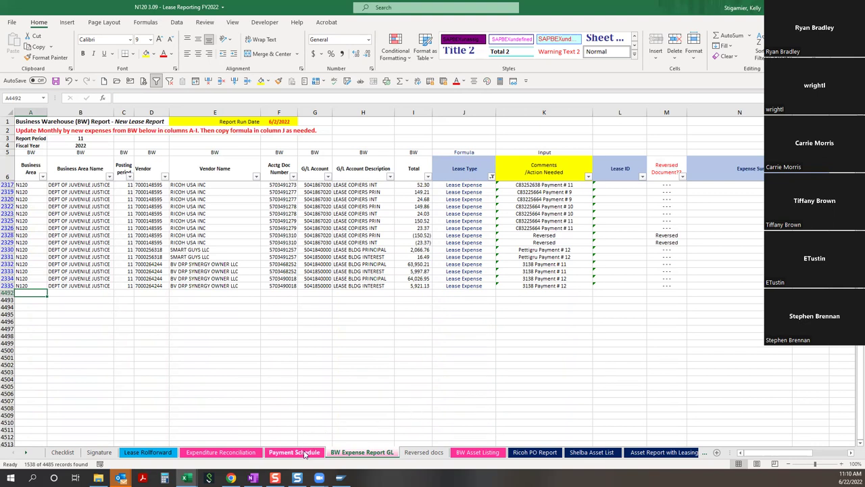
Examine the N120 Payment Schedule across to the Doc #, Principal, Interest and adjustment columns and select empty header cell AO4.
{"action": "left_click", "coordinate": [255, 454]}
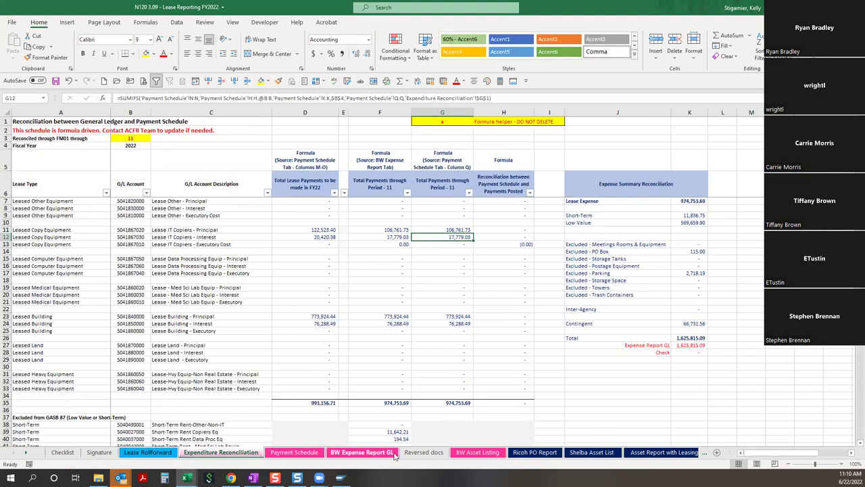
{"action": "left_click", "coordinate": [295, 452]}
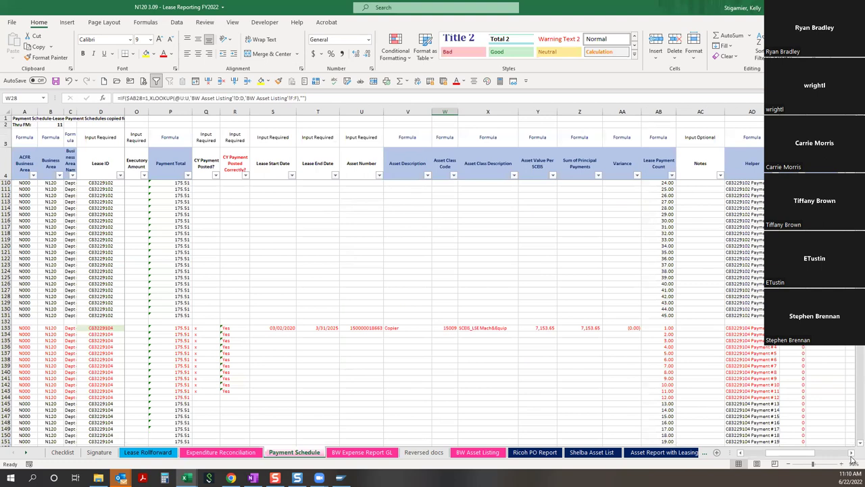
{"action": "left_click", "coordinate": [851, 454]}
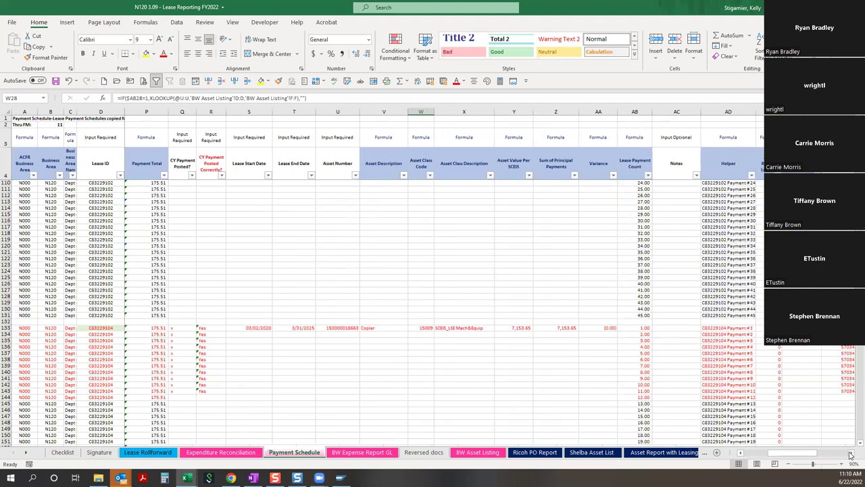
{"action": "left_click", "coordinate": [851, 454]}
{"action": "left_click", "coordinate": [851, 454]}
{"action": "left_click", "coordinate": [851, 454]}
{"action": "left_click", "coordinate": [851, 454]}
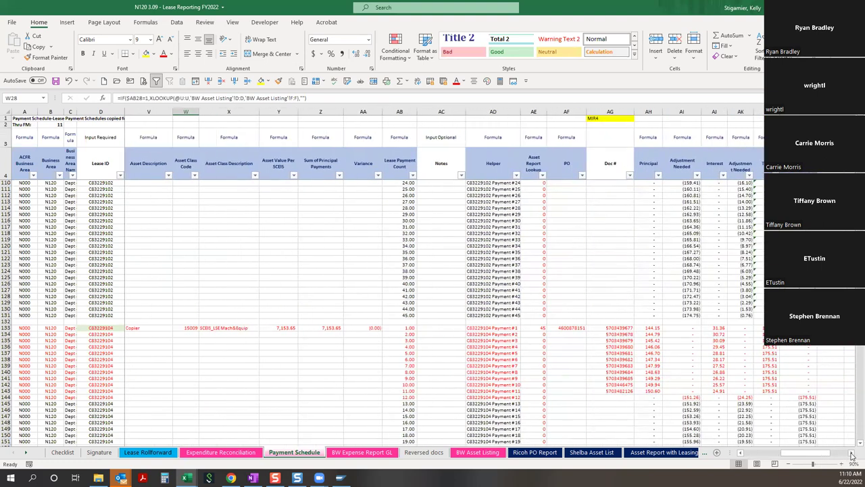
{"action": "left_click", "coordinate": [851, 454]}
{"action": "left_click", "coordinate": [851, 454]}
{"action": "left_click", "coordinate": [851, 455]}
{"action": "left_click", "coordinate": [851, 454]}
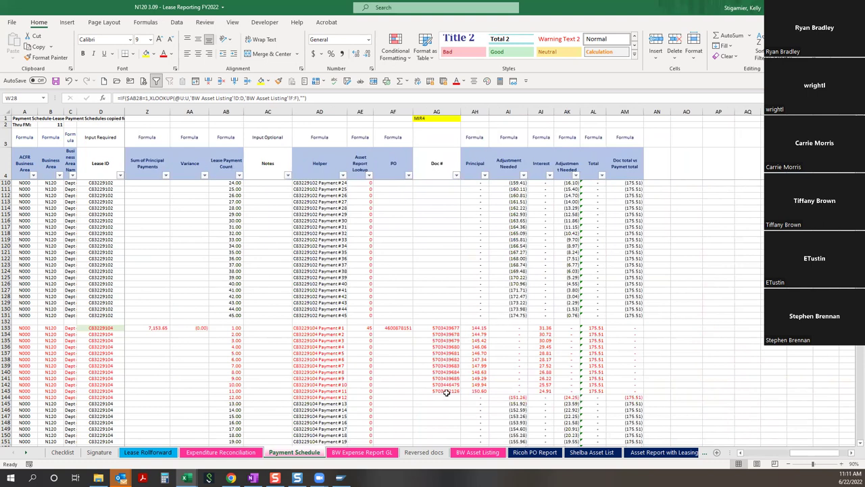
{"action": "scroll", "coordinate": [746, 349], "scroll_direction": "down", "scroll_amount": 2}
{"action": "scroll", "coordinate": [771, 351], "scroll_direction": "up", "scroll_amount": 7}
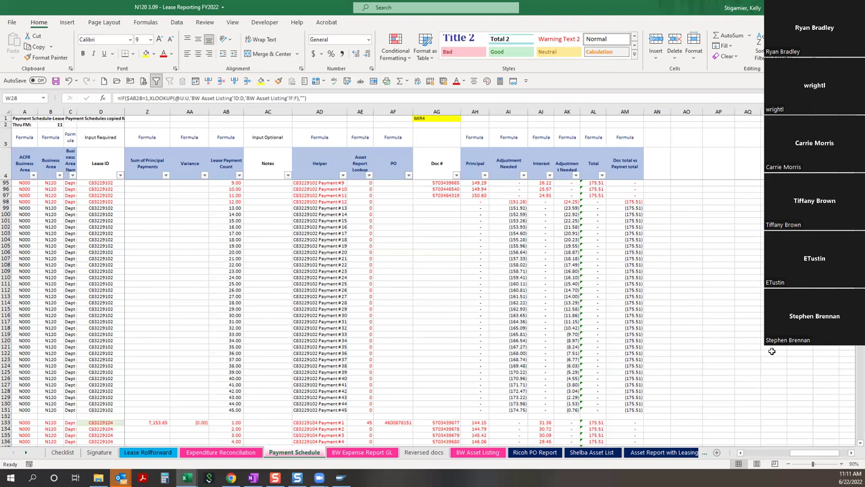
{"action": "left_click", "coordinate": [682, 158]}
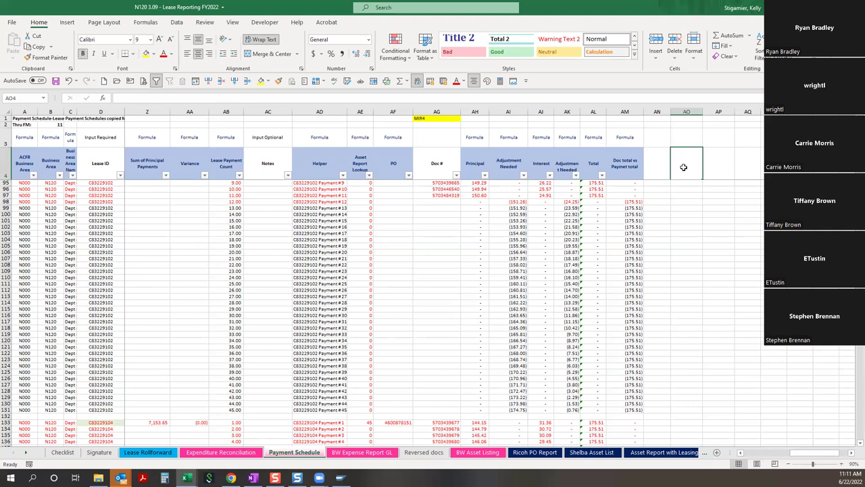
Check the CY Payment Posted Correctly? column for lease C83229102, and view the Expenditure Reconciliation sheet.
{"action": "left_click_drag", "start_coordinate": [830, 459], "coordinate": [807, 457]}
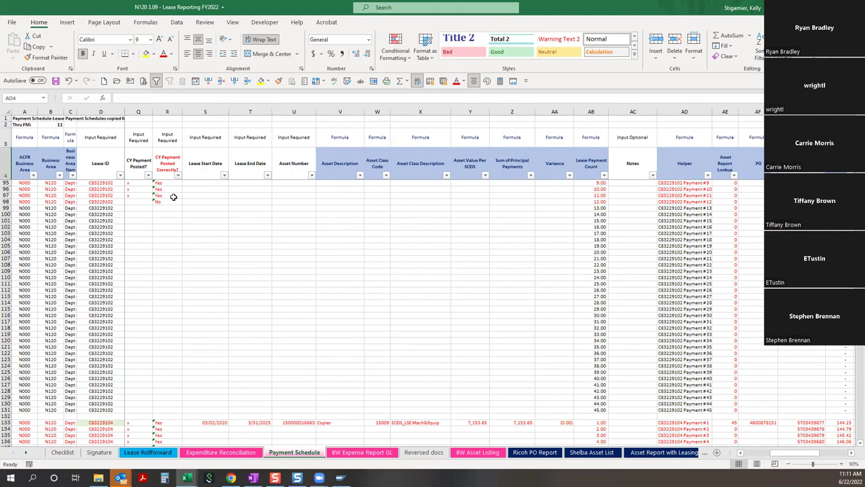
{"action": "left_click", "coordinate": [852, 454]}
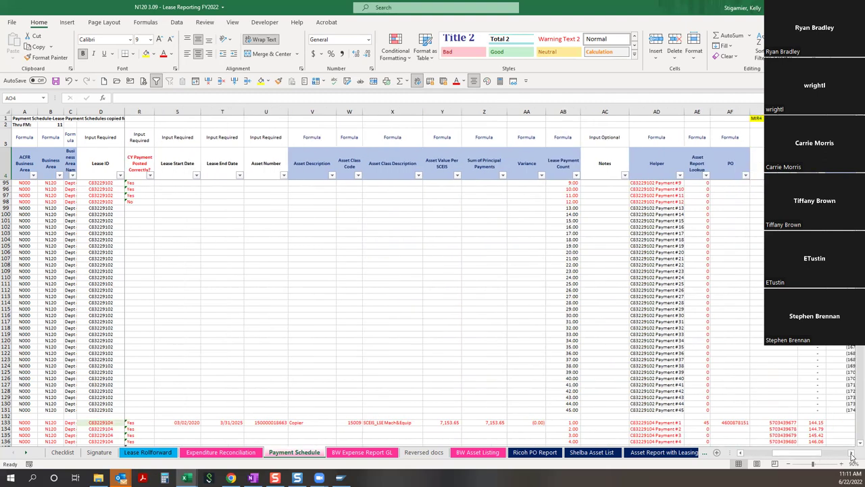
{"action": "left_click", "coordinate": [234, 456]}
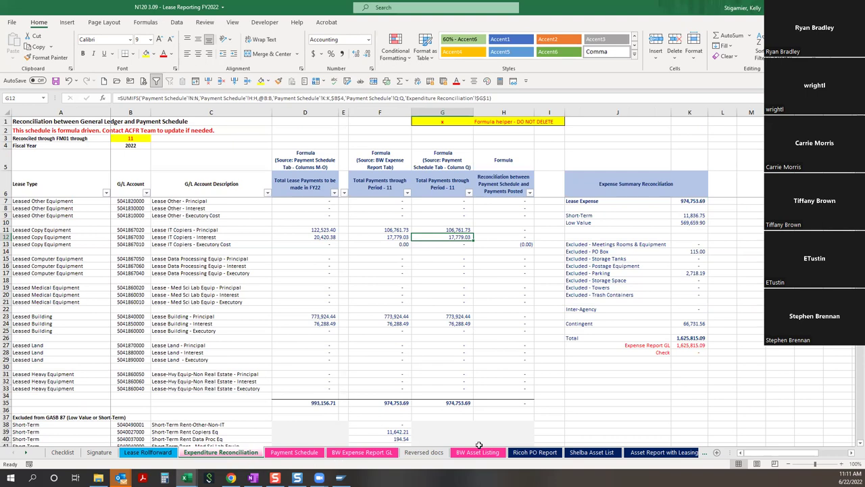
Return to the Payment Schedule and examine lease C83229102's document totals, selecting the empty cell AN95 beside them.
{"action": "left_click", "coordinate": [301, 452]}
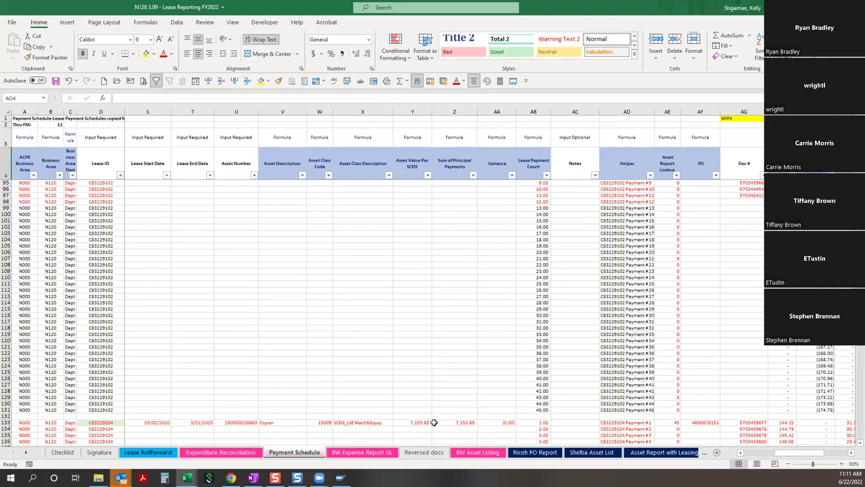
{"action": "scroll", "coordinate": [852, 455], "scroll_direction": "right", "scroll_amount": 8}
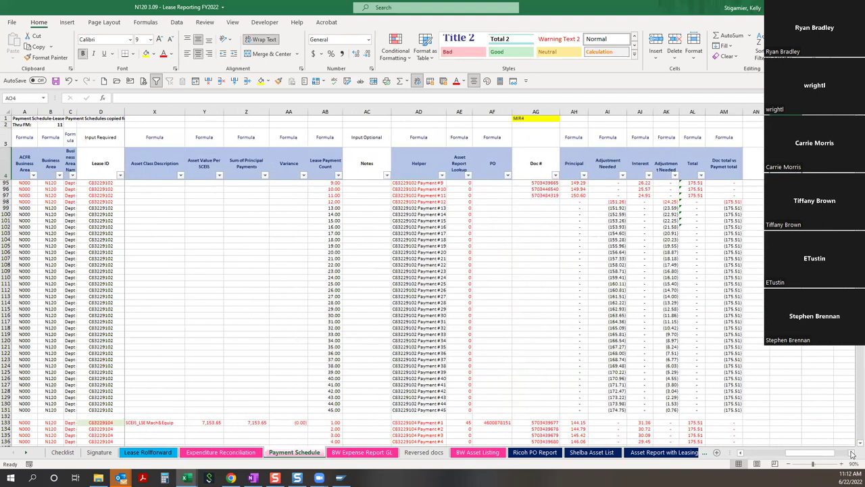
{"action": "left_click", "coordinate": [616, 164]}
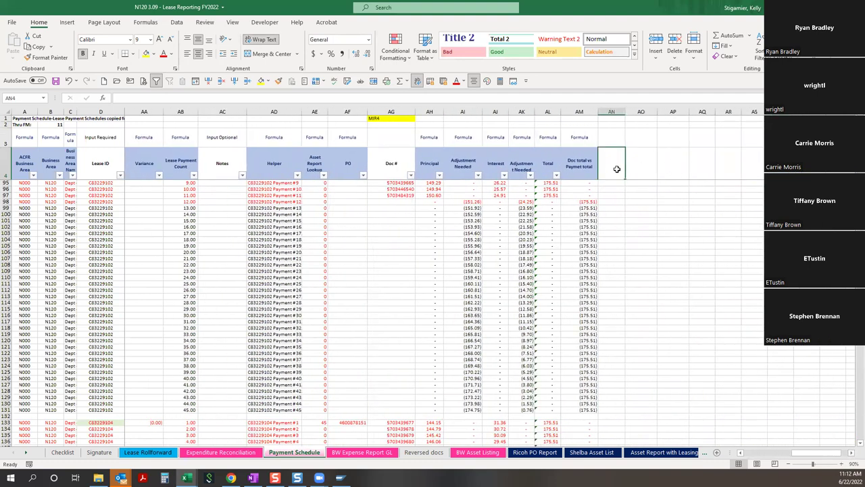
{"action": "left_click", "coordinate": [615, 183]}
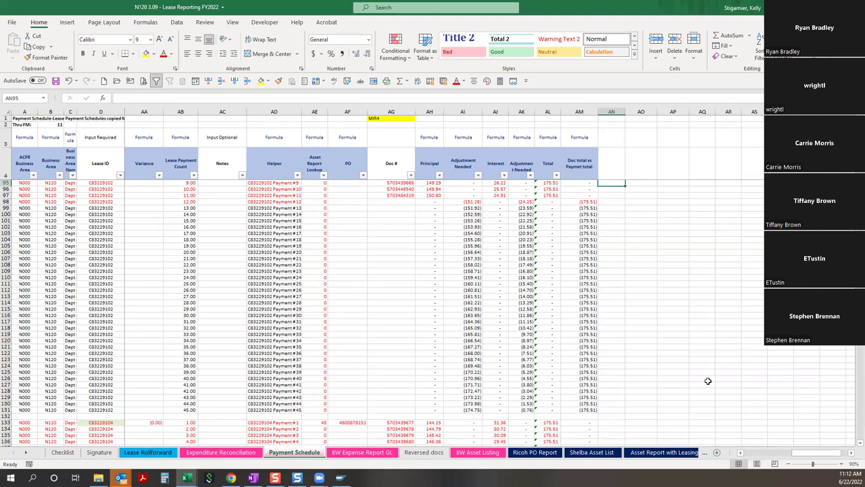
{"action": "scroll", "coordinate": [598, 353], "scroll_direction": "up", "scroll_amount": 1}
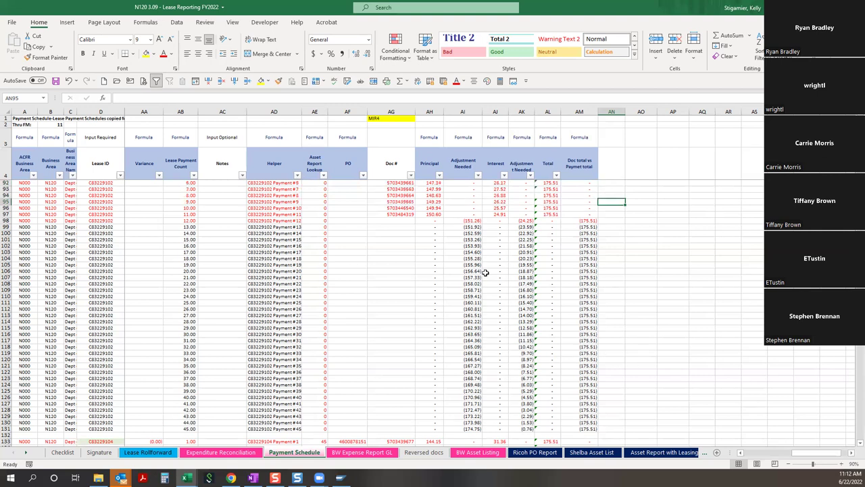
Look at the filtered BW Expense Report GL sheet, and review the Expenditure Reconciliation between general ledger and payment schedule.
{"action": "left_click", "coordinate": [348, 453]}
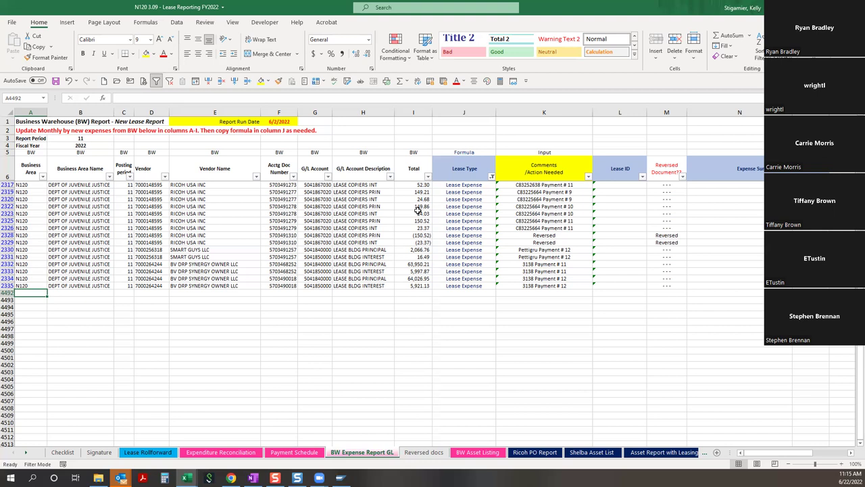
{"action": "left_click", "coordinate": [292, 386]}
{"action": "left_click", "coordinate": [220, 452]}
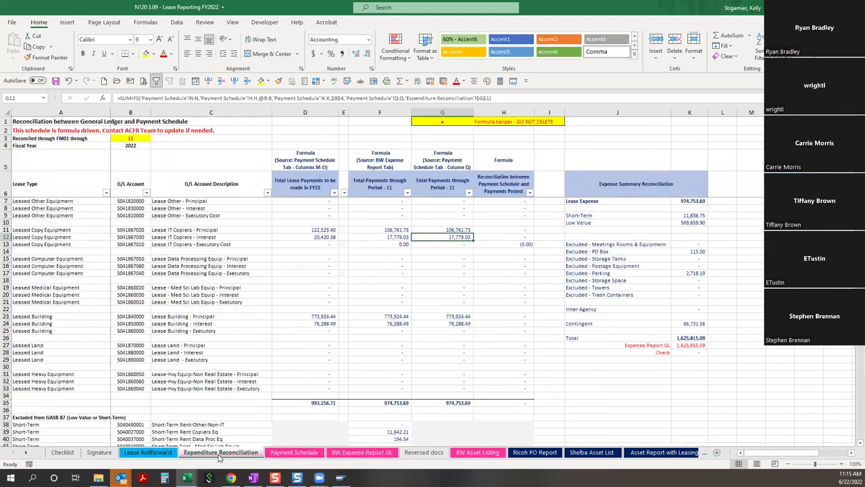
{"action": "left_click", "coordinate": [59, 159]}
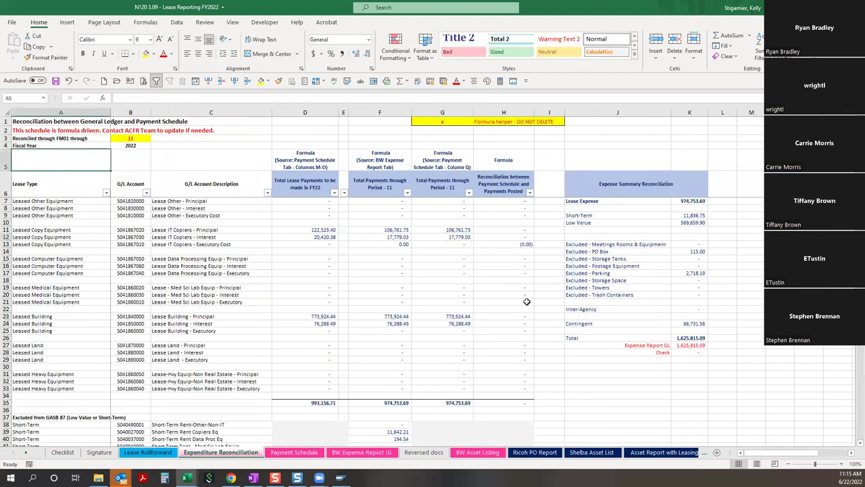
{"action": "scroll", "coordinate": [461, 334], "scroll_direction": "down", "scroll_amount": 3}
{"action": "scroll", "coordinate": [459, 337], "scroll_direction": "up", "scroll_amount": 3}
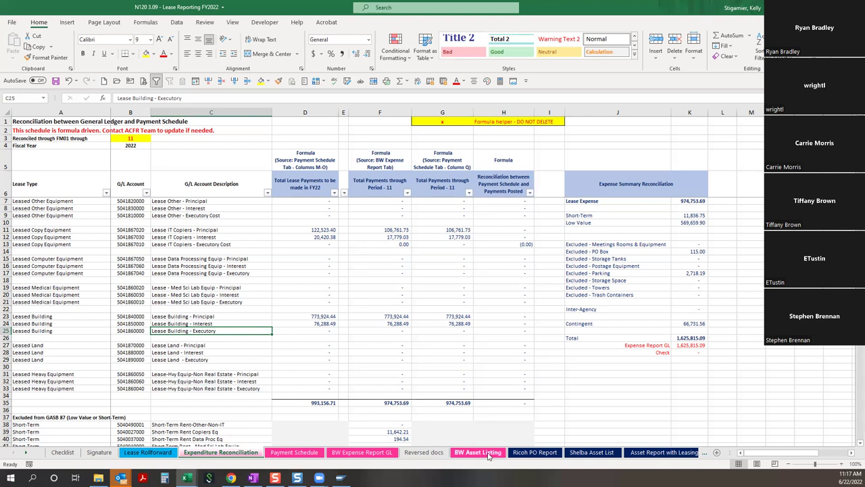
Leave the N120 workbook from its Payment Schedule and review the PO and SCEIS Doc columns for leases BN004 through 782 in Book1.
{"action": "left_click", "coordinate": [311, 454]}
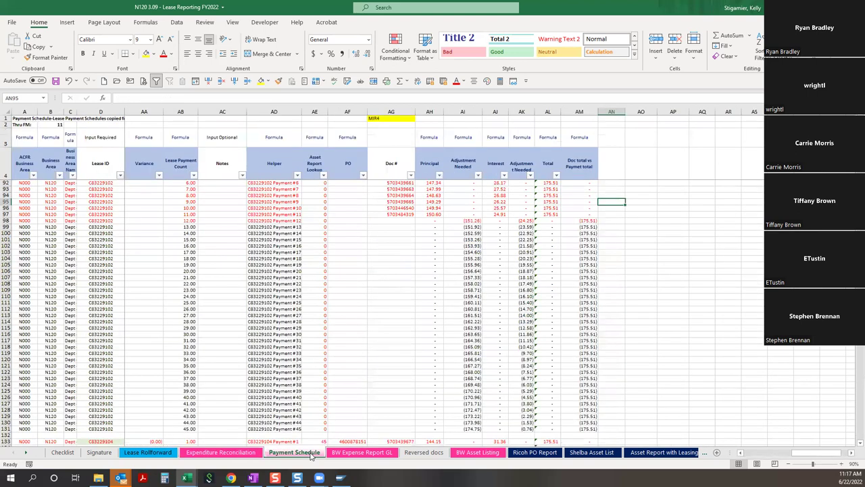
{"action": "key", "text": "ctrl+w"}
{"action": "left_click", "coordinate": [439, 255]}
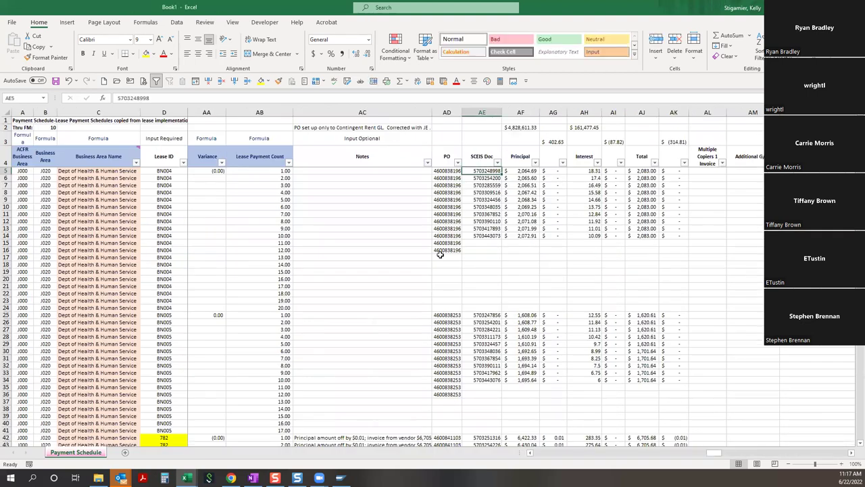
{"action": "scroll", "coordinate": [457, 311], "scroll_direction": "down", "scroll_amount": 7}
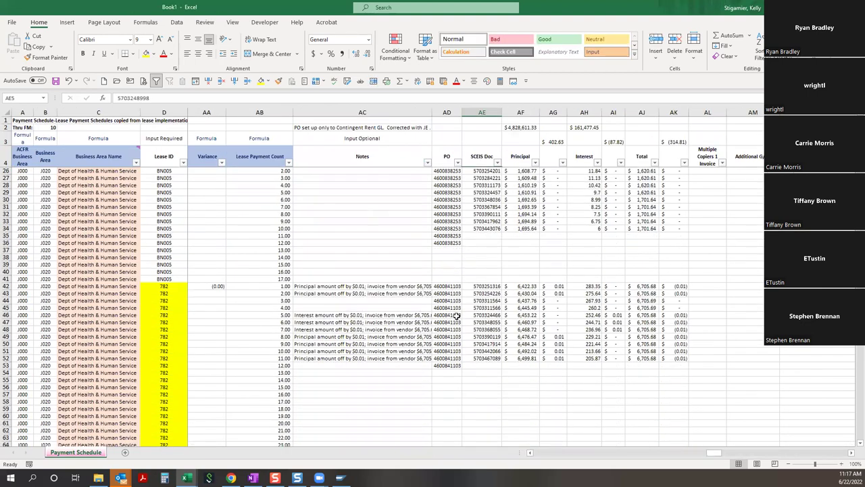
{"action": "scroll", "coordinate": [457, 315], "scroll_direction": "up", "scroll_amount": 7}
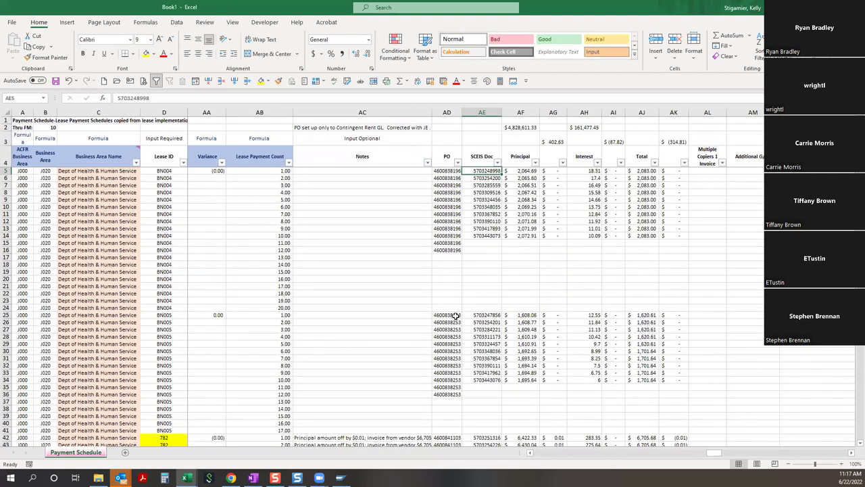
Close Book1 without saving, and look through the leased copy equipment records on the J020 workbook's BW Asset Listing sheet.
{"action": "key", "text": "ctrl+w"}
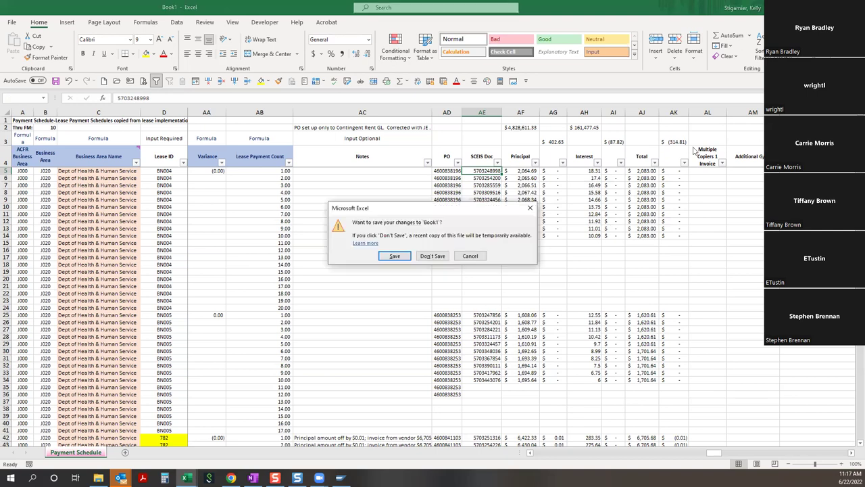
{"action": "left_click", "coordinate": [433, 256]}
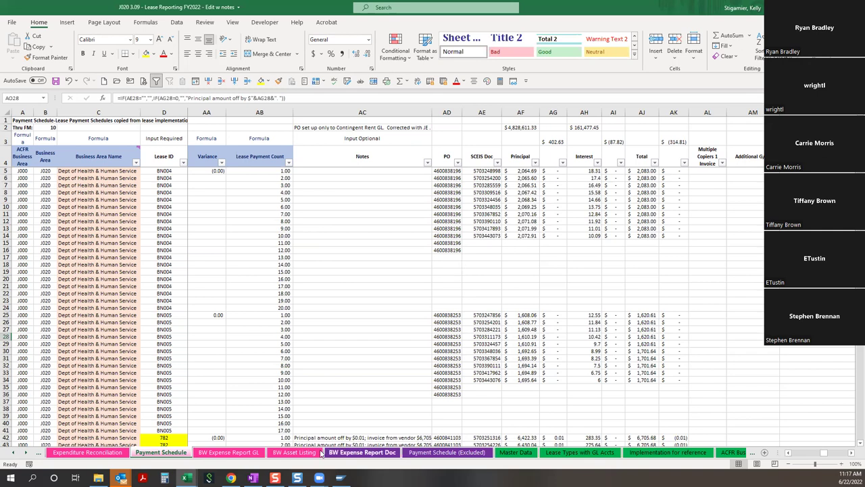
{"action": "left_click", "coordinate": [295, 452]}
{"action": "scroll", "coordinate": [369, 341], "scroll_direction": "up", "scroll_amount": 11}
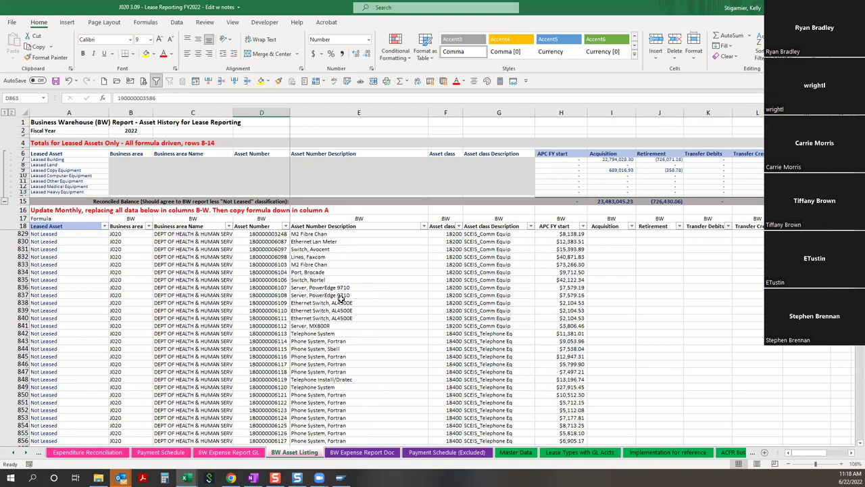
{"action": "scroll", "coordinate": [384, 185], "scroll_direction": "up", "scroll_amount": 19}
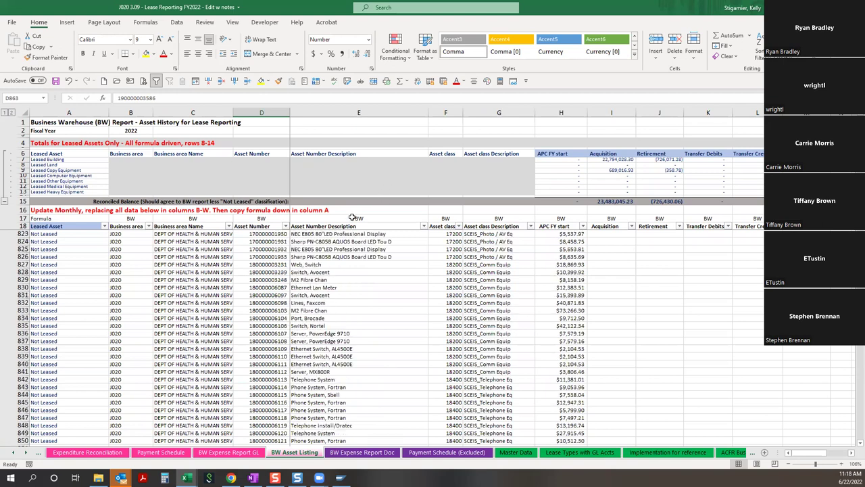
{"action": "scroll", "coordinate": [156, 236], "scroll_direction": "up", "scroll_amount": 5}
{"action": "left_click", "coordinate": [140, 234]}
{"action": "scroll", "coordinate": [140, 234], "scroll_direction": "up", "scroll_amount": 5}
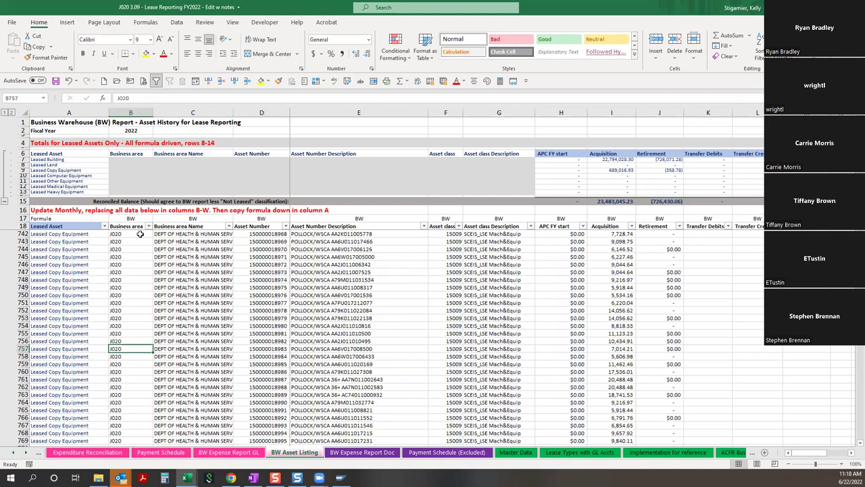
{"action": "scroll", "coordinate": [140, 234], "scroll_direction": "up", "scroll_amount": 15}
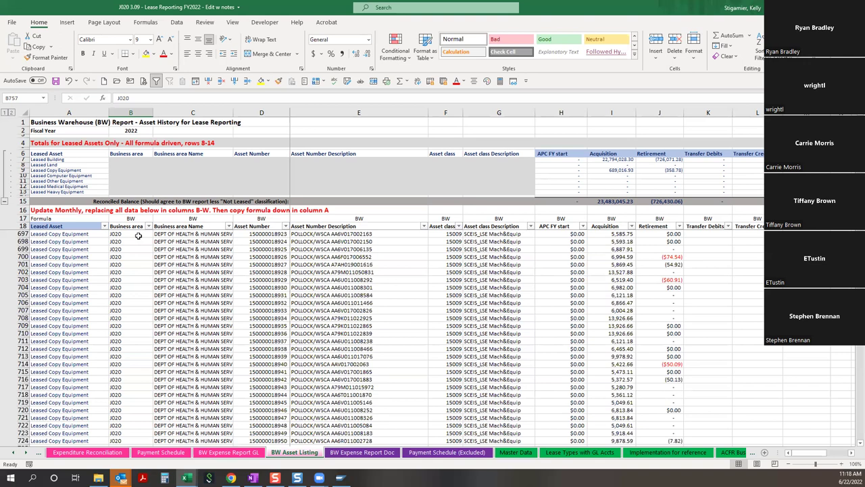
Return to the Payment Schedule and examine the payment and asset columns, selecting the Asset Number column.
{"action": "left_click", "coordinate": [174, 453]}
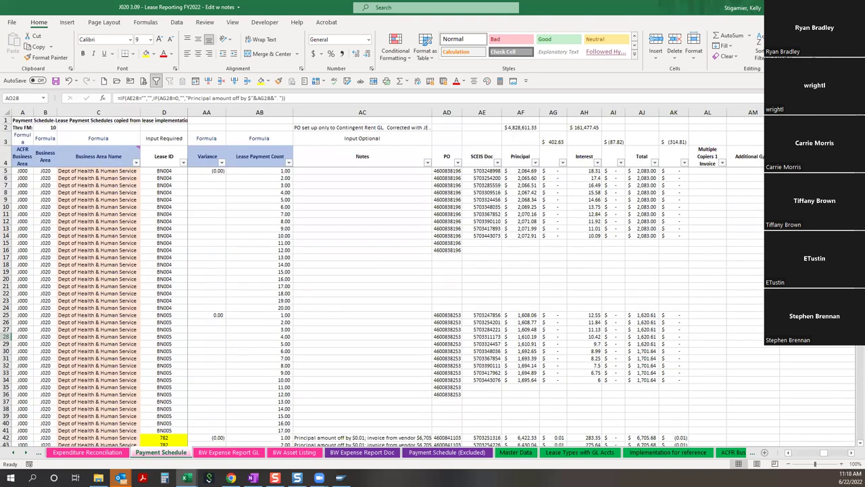
{"action": "left_click_drag", "start_coordinate": [826, 452], "coordinate": [796, 456]}
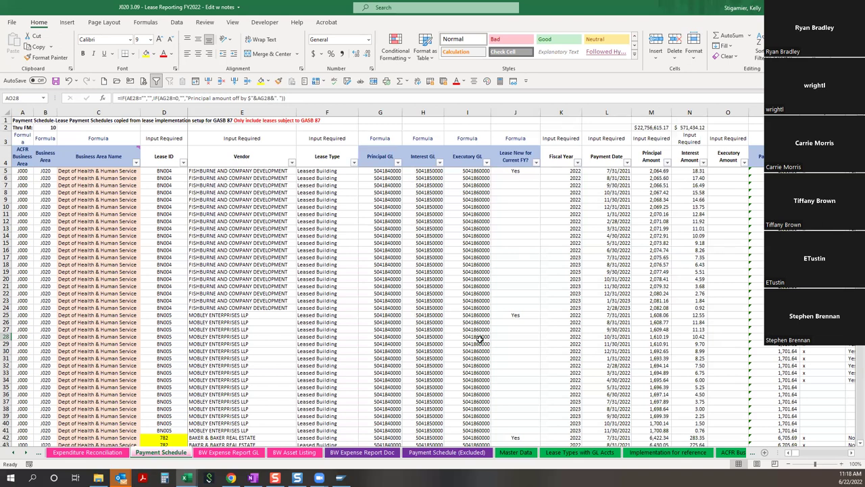
{"action": "left_click", "coordinate": [853, 456]}
{"action": "left_click", "coordinate": [852, 457]}
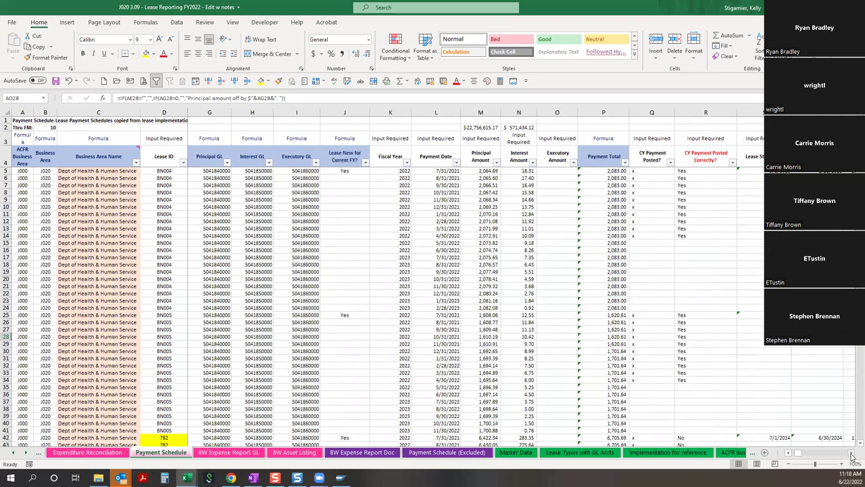
{"action": "left_click", "coordinate": [853, 457]}
{"action": "left_click", "coordinate": [852, 456]}
{"action": "left_click", "coordinate": [852, 456]}
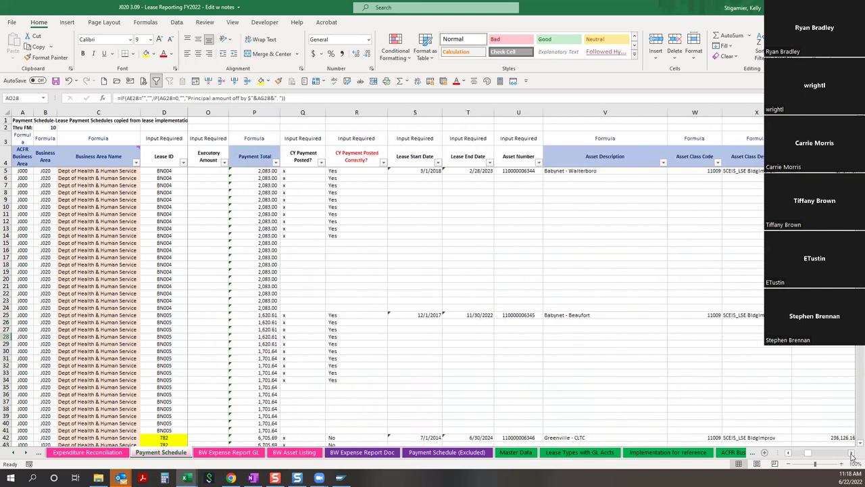
{"action": "left_click", "coordinate": [853, 456]}
{"action": "left_click", "coordinate": [424, 108]}
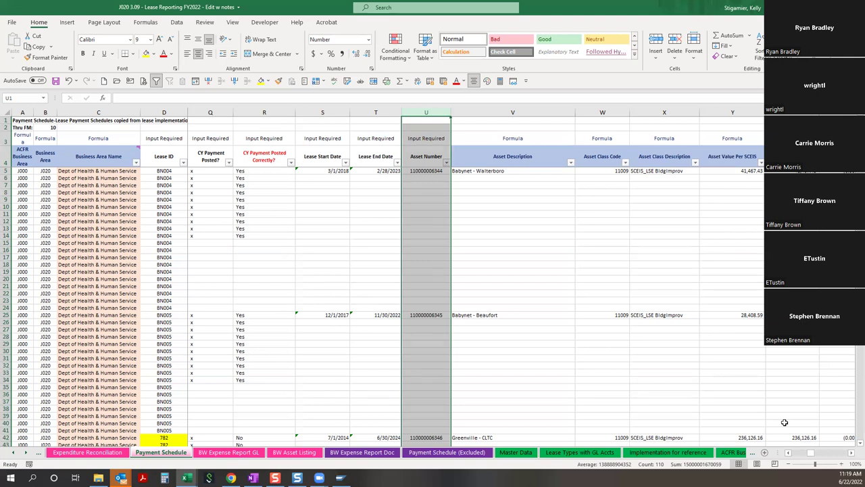
Look at the leased copy equipment descriptions on the BW Asset Listing sheet, selecting cell E719.
{"action": "left_click", "coordinate": [295, 454]}
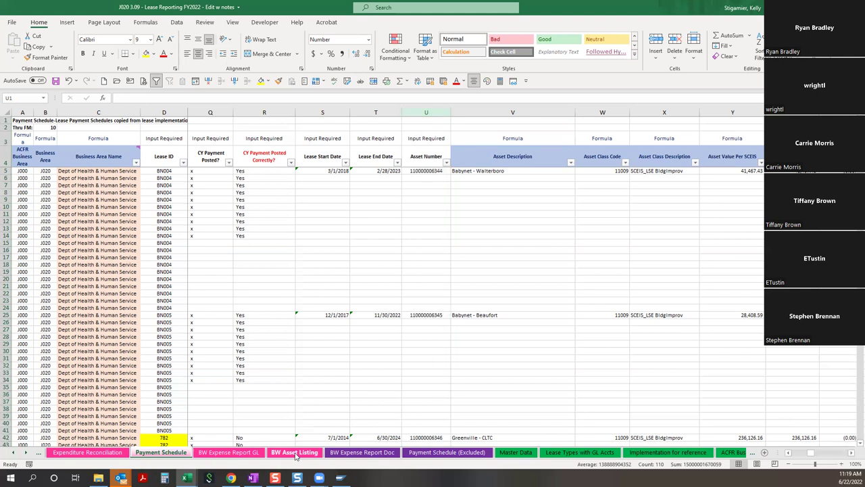
{"action": "left_click", "coordinate": [309, 401]}
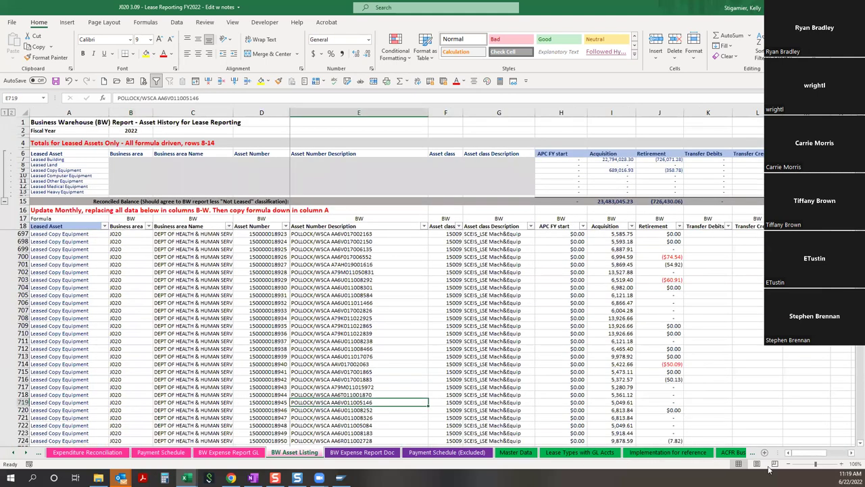
{"action": "scroll", "coordinate": [659, 368], "scroll_direction": "up", "scroll_amount": 8}
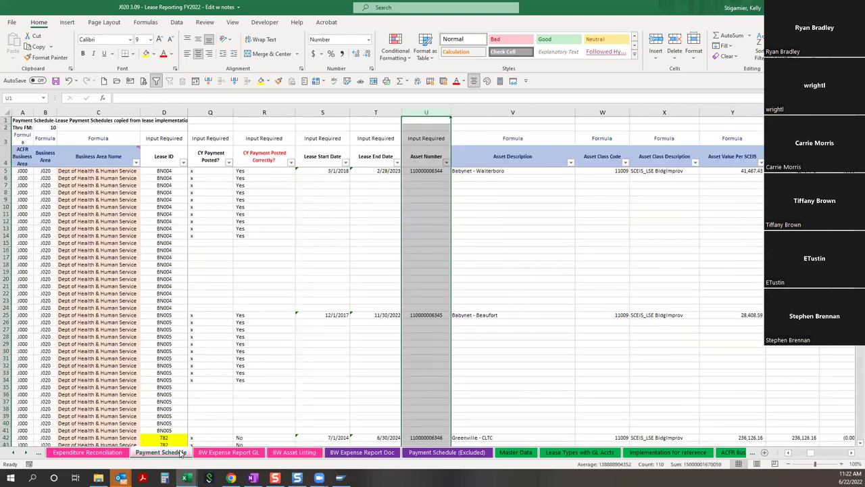
Go back to the Payment Schedule and examine the columns from Lease Start Date onwards, selecting them.
{"action": "left_click", "coordinate": [161, 452]}
{"action": "right_click", "coordinate": [161, 457]}
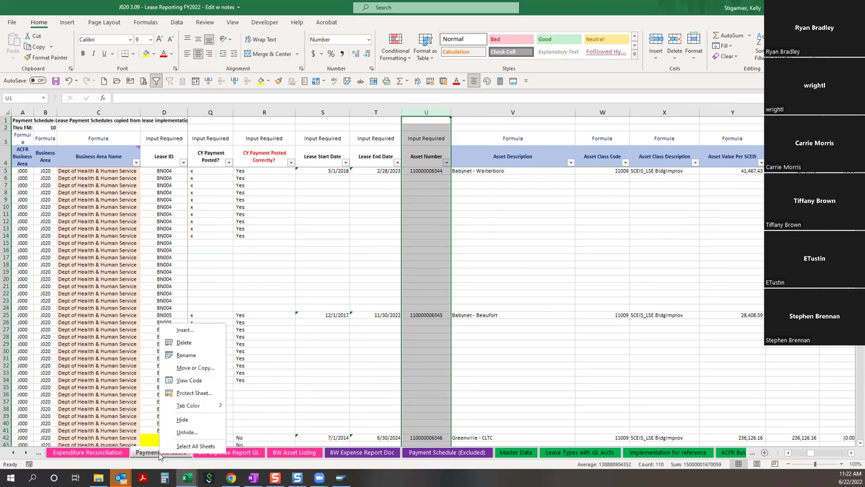
{"action": "left_click", "coordinate": [125, 325]}
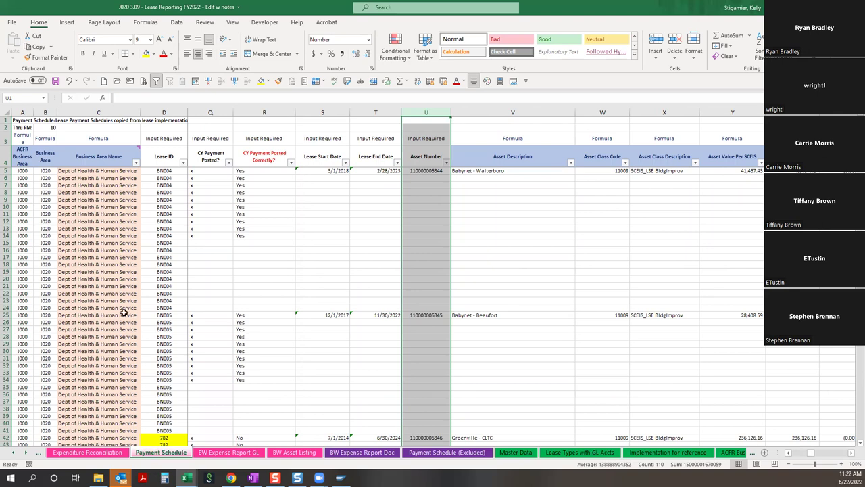
{"action": "left_click", "coordinate": [209, 242]}
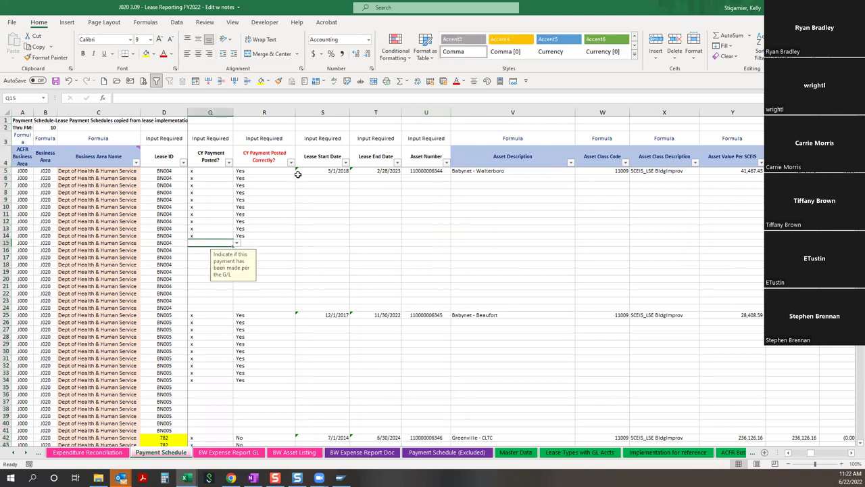
{"action": "left_click", "coordinate": [318, 112]}
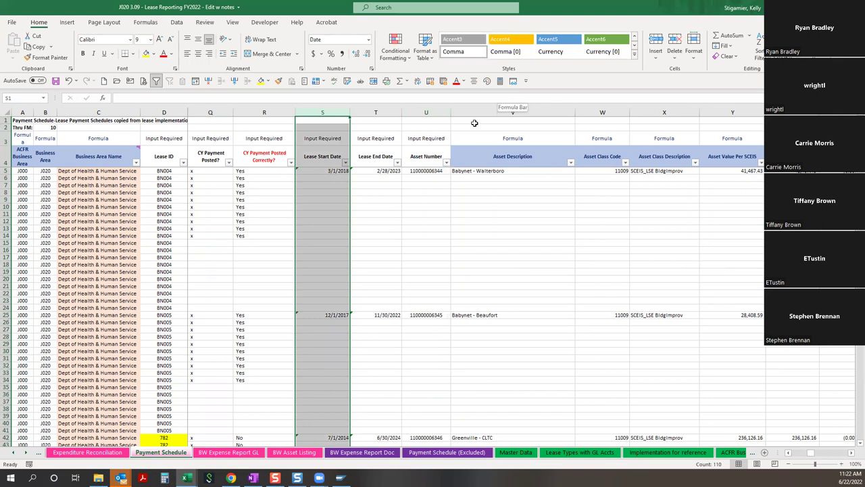
{"action": "left_click_drag", "start_coordinate": [331, 106], "coordinate": [640, 148]}
Filter the Payment Schedule's Fiscal Year column to show only 2022 payments.
{"action": "left_click", "coordinate": [789, 456]}
{"action": "left_click_drag", "start_coordinate": [788, 458], "coordinate": [788, 457]}
{"action": "left_click", "coordinate": [788, 458]}
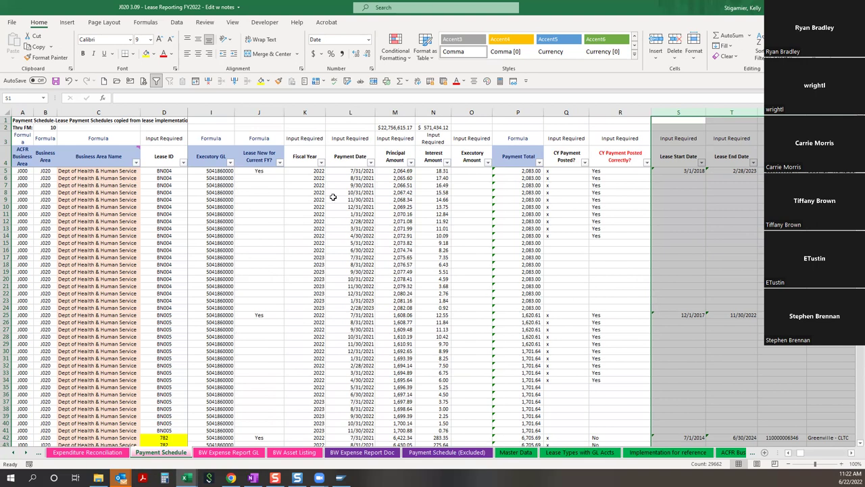
{"action": "left_click", "coordinate": [320, 170]}
{"action": "left_click", "coordinate": [320, 162]}
{"action": "left_click", "coordinate": [243, 270]}
{"action": "left_click", "coordinate": [241, 277]}
{"action": "left_click", "coordinate": [241, 284]}
{"action": "left_click", "coordinate": [267, 352]}
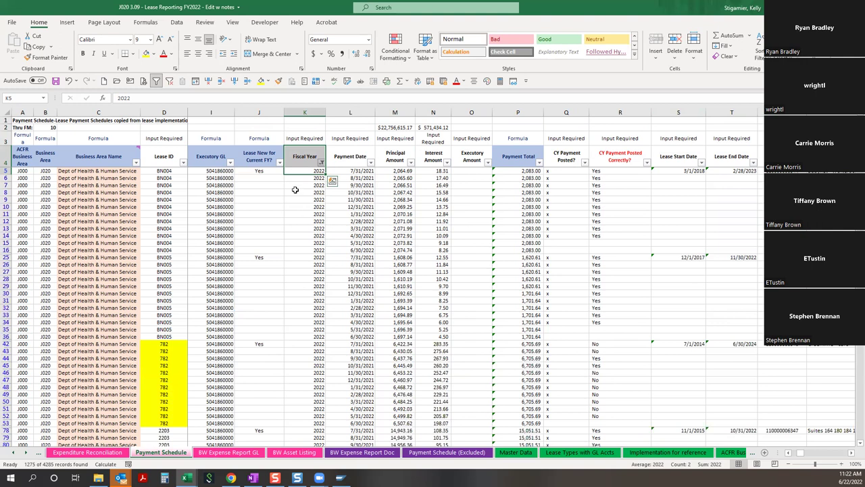
Color the text of all filtered fiscal year 2022 rows red, and clear the filter.
{"action": "left_click", "coordinate": [5, 171]}
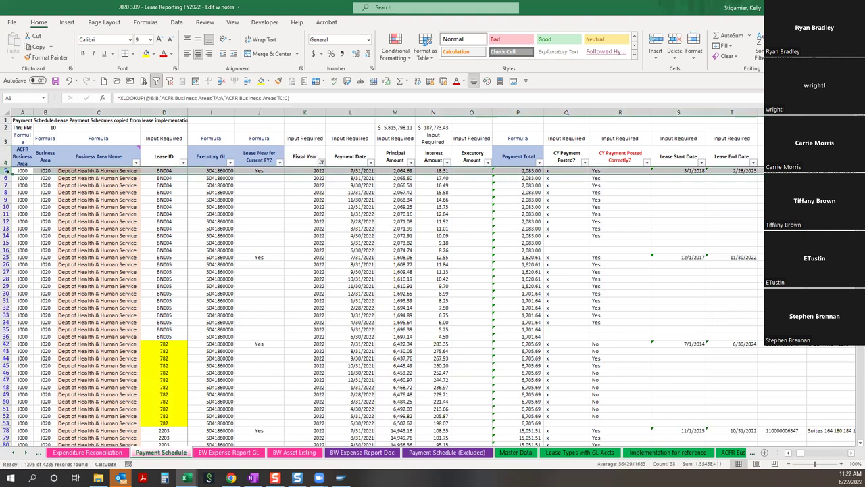
{"action": "key", "text": "ctrl+shift+Down"}
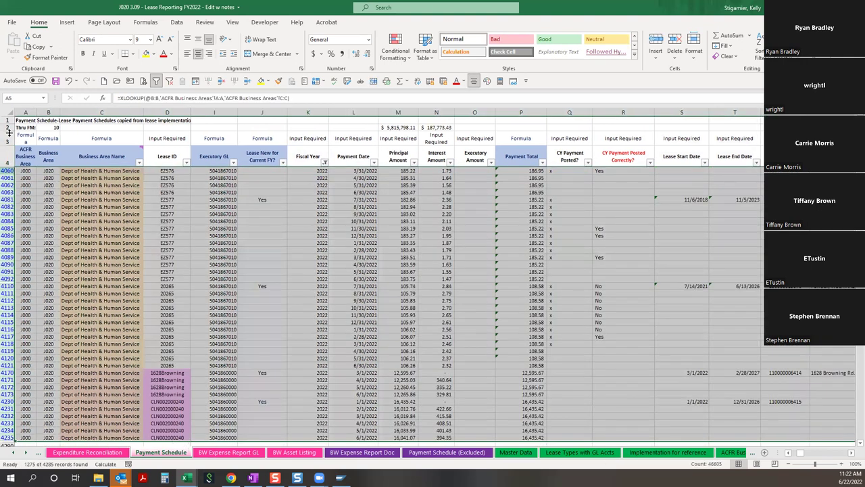
{"action": "left_click", "coordinate": [163, 54]}
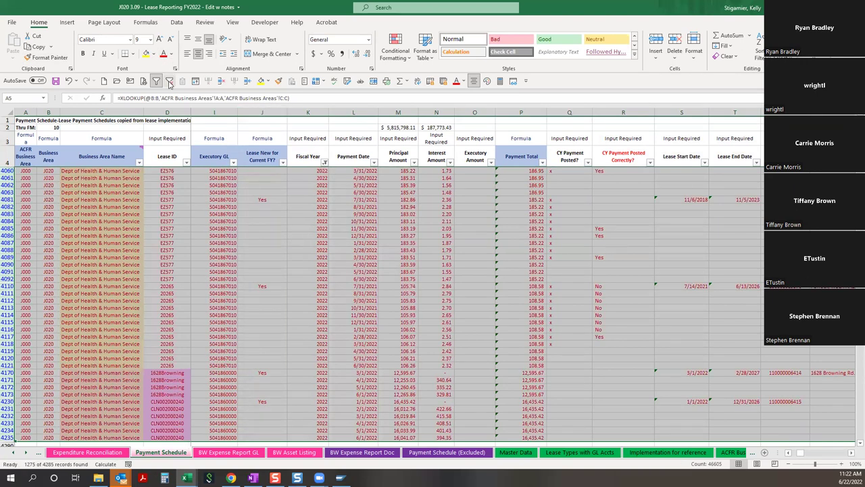
Review the full payment schedule around lease D721, comparing its fiscal year 2022 rows with later years.
{"action": "scroll", "coordinate": [344, 269], "scroll_direction": "up", "scroll_amount": 18}
{"action": "left_click", "coordinate": [346, 271]}
{"action": "key", "text": "Down"}
{"action": "key", "text": "Down"}
{"action": "key", "text": "Down"}
{"action": "key", "text": "Down"}
{"action": "key", "text": "Down"}
{"action": "key", "text": "Down"}
{"action": "key", "text": "Down"}
{"action": "key", "text": "Down"}
{"action": "key", "text": "Down"}
{"action": "key", "text": "Down"}
{"action": "key", "text": "Down"}
{"action": "key", "text": "Down"}
{"action": "key", "text": "Down"}
{"action": "key", "text": "Down"}
{"action": "key", "text": "Down"}
{"action": "scroll", "coordinate": [351, 279], "scroll_direction": "up", "scroll_amount": 1}
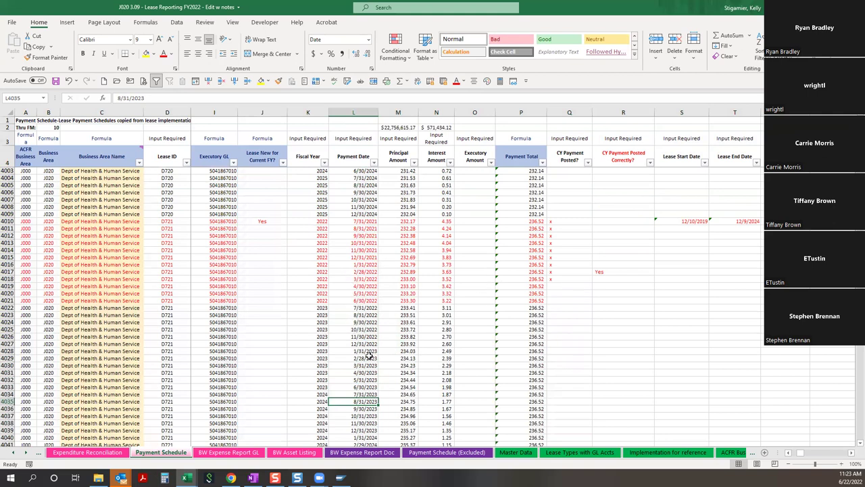
{"action": "left_click", "coordinate": [405, 357]}
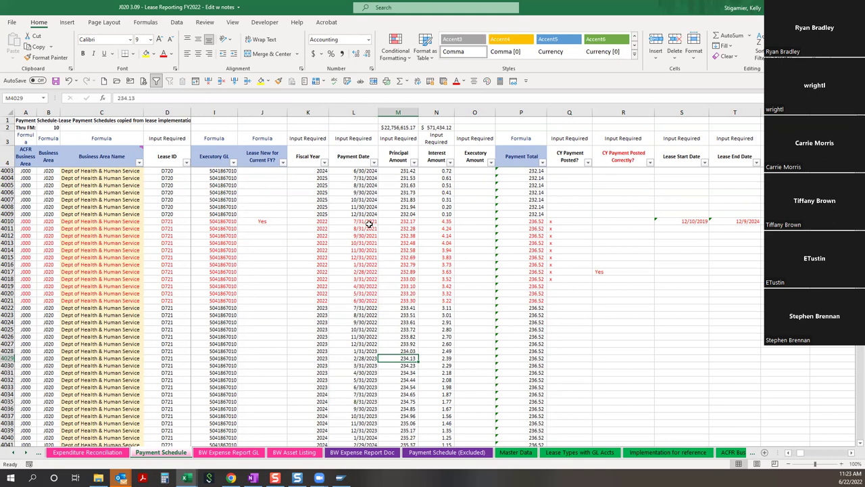
Insert two blank rows above the first payment row of lease D721.
{"action": "left_click", "coordinate": [268, 221]}
{"action": "left_click_drag", "start_coordinate": [268, 221], "coordinate": [270, 228]}
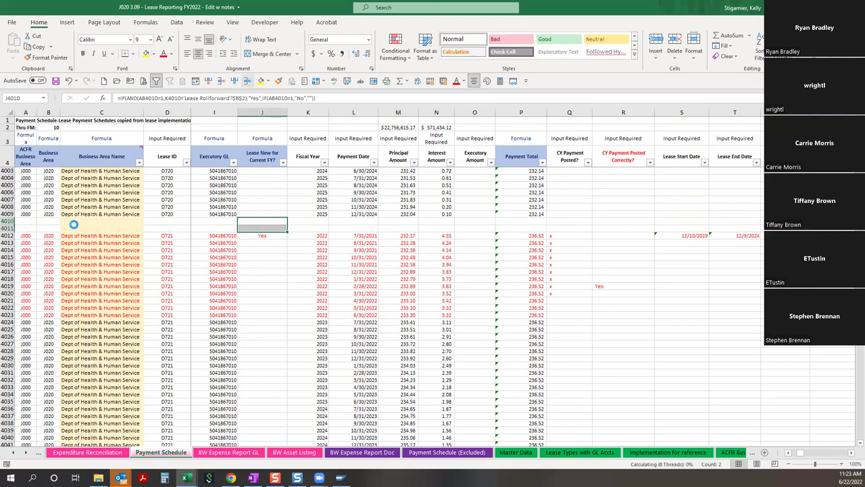
{"action": "left_click", "coordinate": [44, 227]}
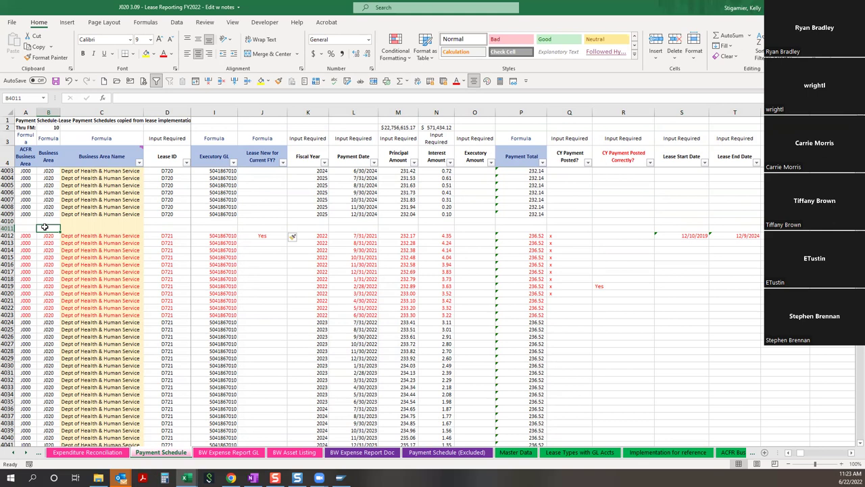
Inspect the lease start date, lease end date and asset number in lease D721's first payment row.
{"action": "left_click", "coordinate": [678, 235]}
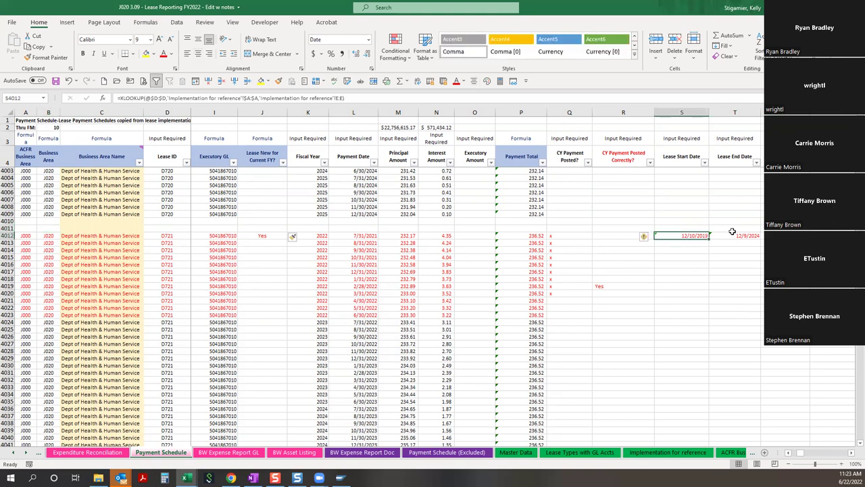
{"action": "key", "text": "Right"}
{"action": "key", "text": "Right"}
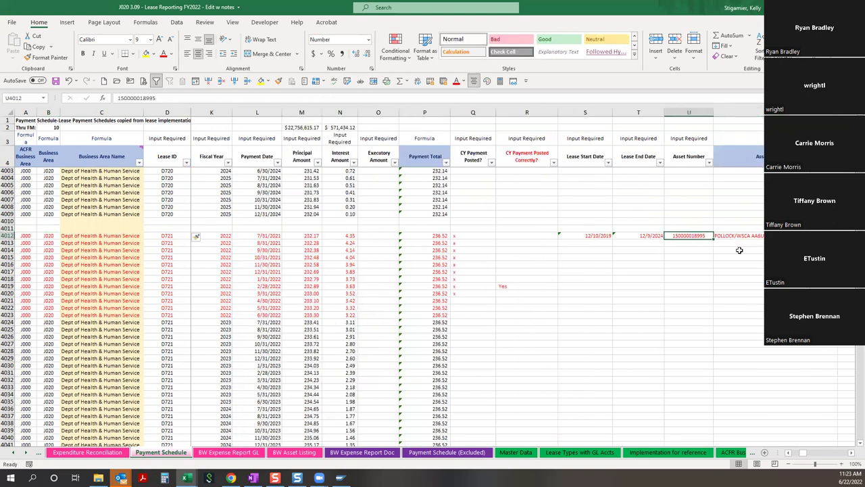
{"action": "key", "text": "Left"}
{"action": "key", "text": "Left"}
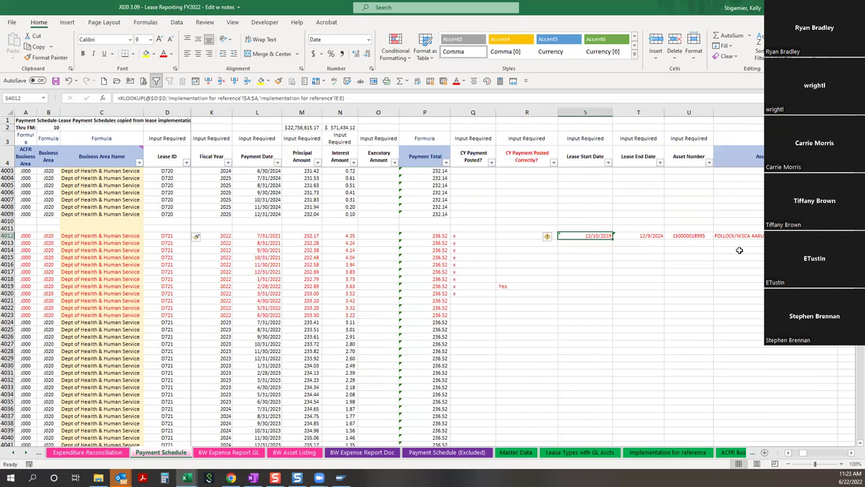
{"action": "key", "text": "Right"}
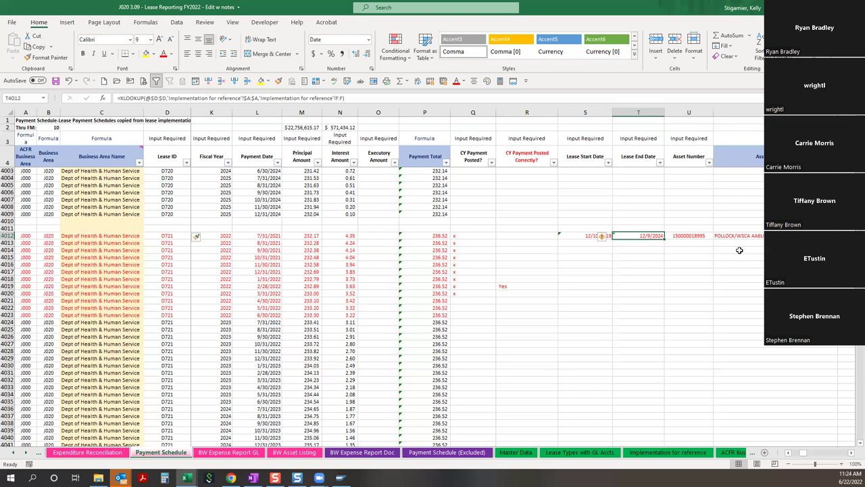
Open the 3.09.1 Lease Rollforward Tab Combined workbook from the Prelim Package - Submitted folder and view its Pivot 1 sheet.
{"action": "left_click", "coordinate": [98, 478]}
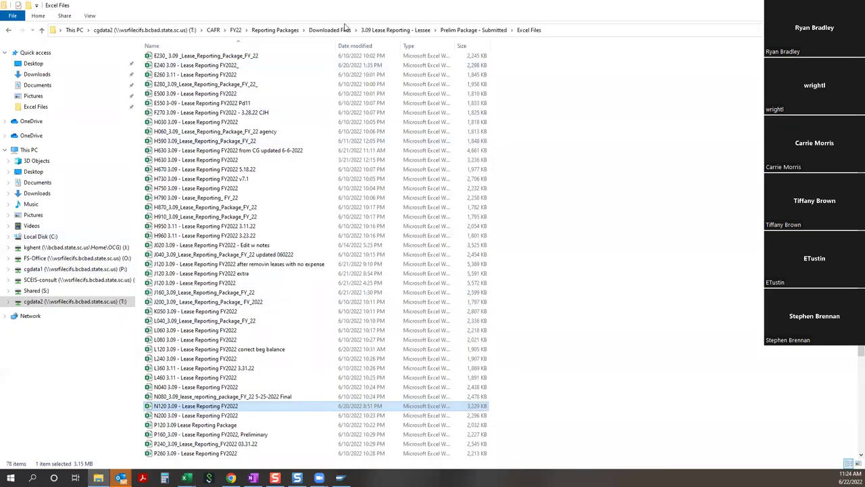
{"action": "left_click", "coordinate": [457, 30]}
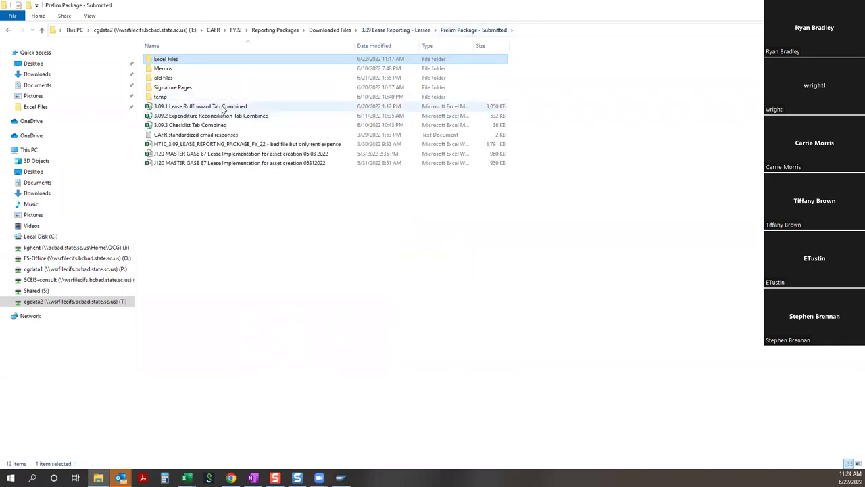
{"action": "double_click", "coordinate": [224, 109]}
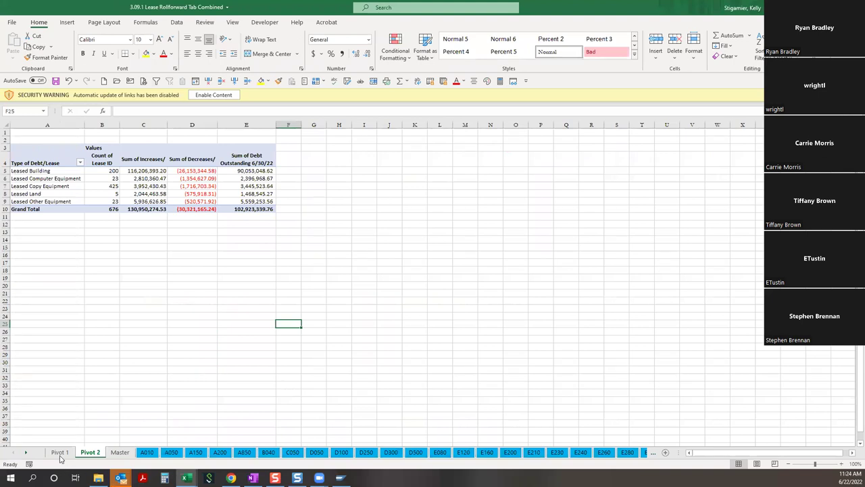
{"action": "left_click", "coordinate": [59, 452]}
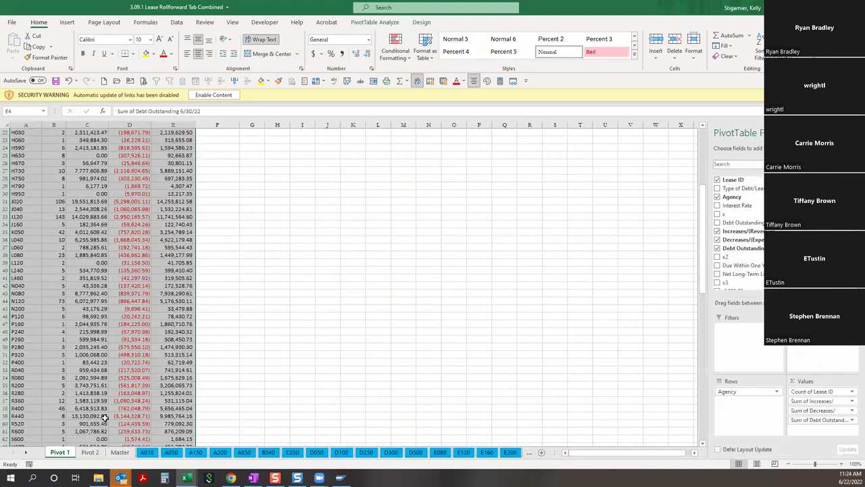
Enable the workbook's content, cancel the external link update, continue without updating values, and view Pivot 1's Grand Total row.
{"action": "left_click", "coordinate": [296, 332]}
{"action": "scroll", "coordinate": [291, 335], "scroll_direction": "up", "scroll_amount": 5}
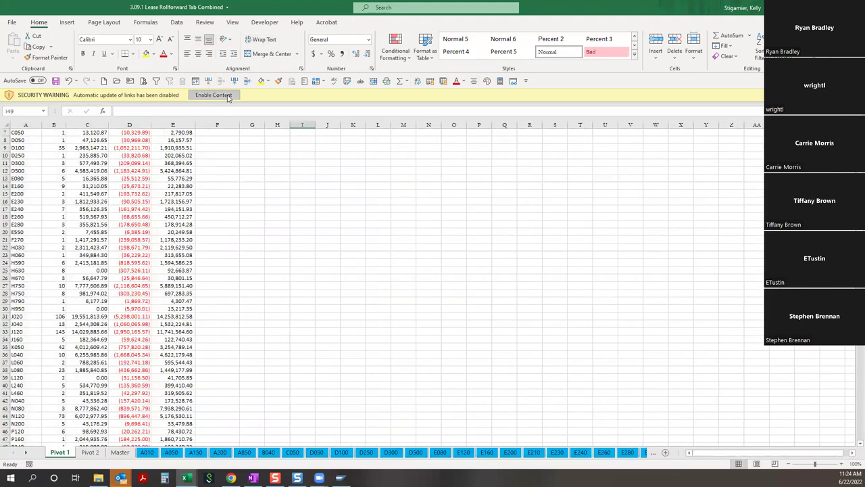
{"action": "left_click", "coordinate": [228, 96]}
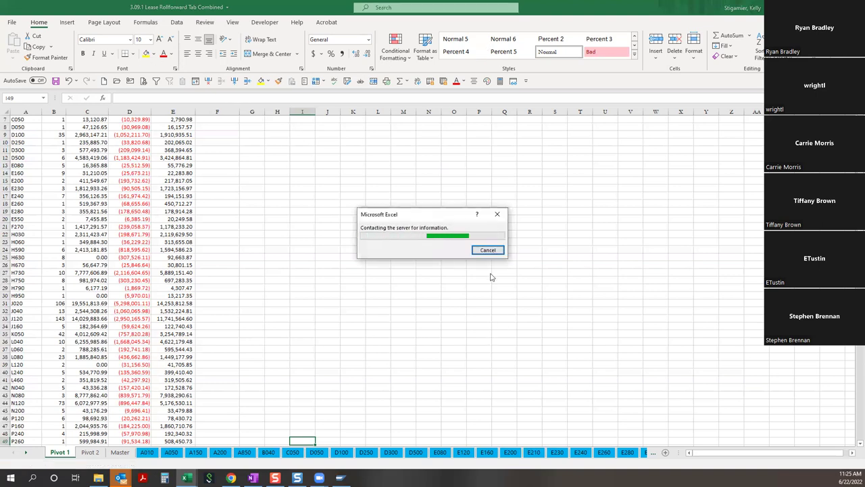
{"action": "left_click", "coordinate": [485, 252]}
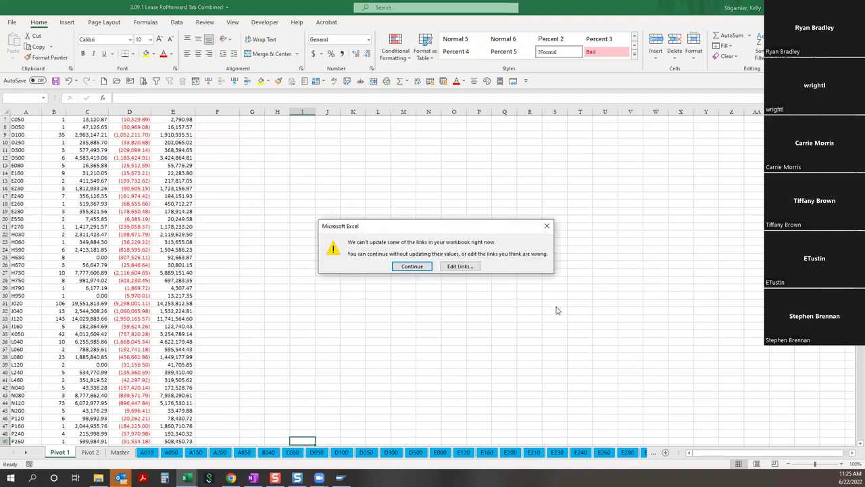
{"action": "left_click", "coordinate": [403, 266]}
{"action": "scroll", "coordinate": [402, 263], "scroll_direction": "down", "scroll_amount": 7}
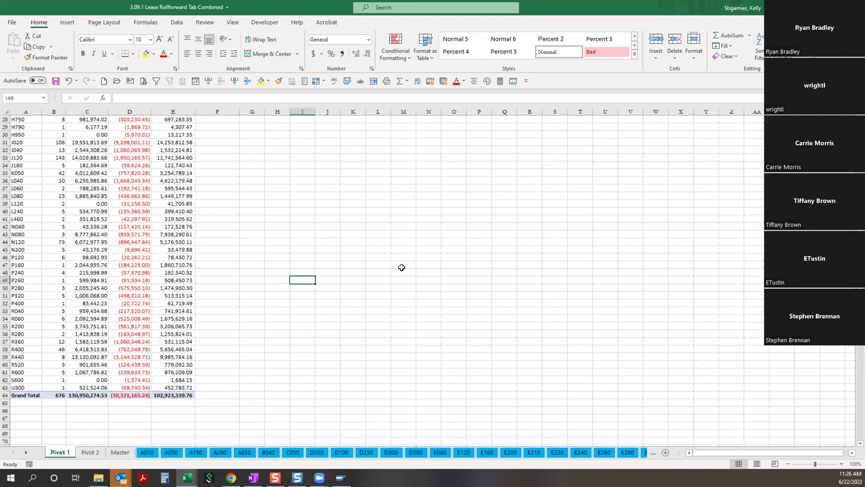
Switch to the E160 3.09 Lease Reporting workbook and inspect the negative period 6 LSE-LOW VAL OTHER total on the BW Expense Report GL sheet.
{"action": "left_click", "coordinate": [230, 478]}
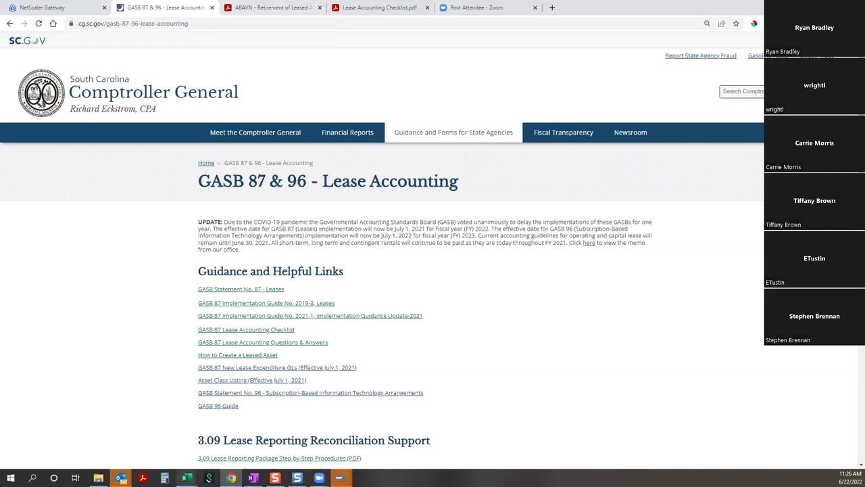
{"action": "mouse_move", "coordinate": [186, 478]}
{"action": "left_click", "coordinate": [89, 432]}
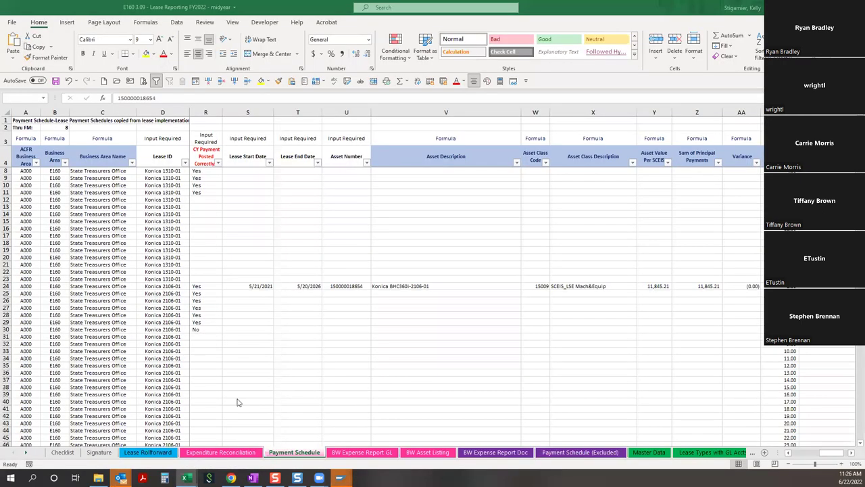
{"action": "left_click", "coordinate": [362, 452]}
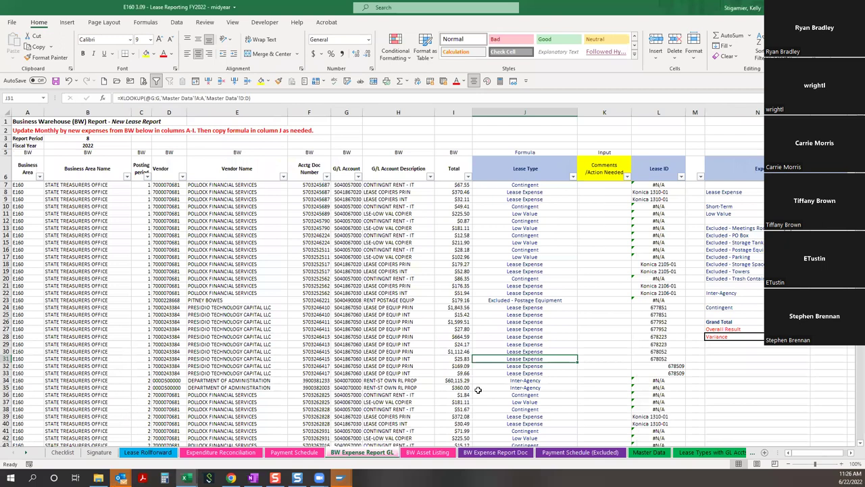
{"action": "scroll", "coordinate": [456, 284], "scroll_direction": "down", "scroll_amount": 15}
{"action": "scroll", "coordinate": [457, 306], "scroll_direction": "down", "scroll_amount": 17}
{"action": "scroll", "coordinate": [458, 311], "scroll_direction": "up", "scroll_amount": 3}
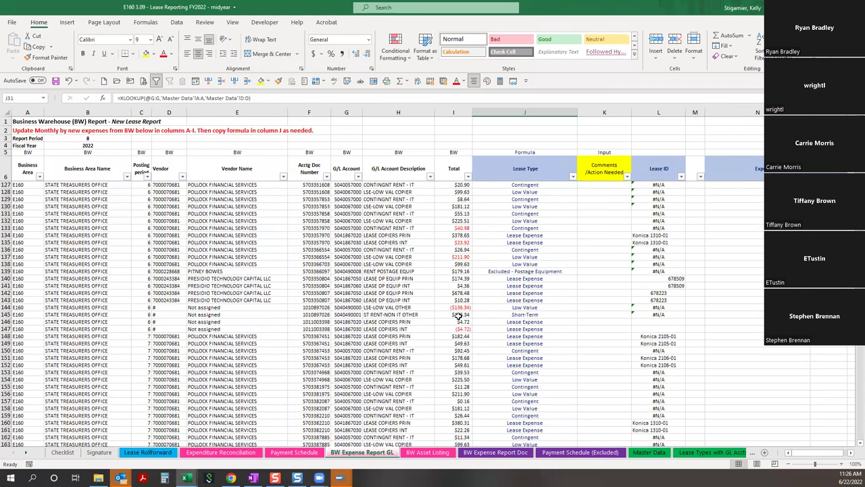
{"action": "left_click", "coordinate": [458, 307]}
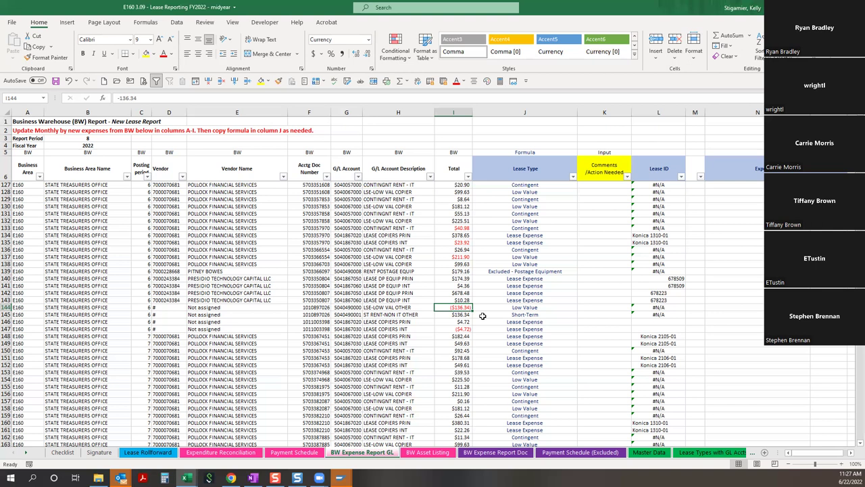
Open the E160 - ACFR Lease Monthly Recon email in Outlook and preview the expense summaries by month and by GL in its E160 LEASE AND RENT EXPENSES.xlsx attachment.
{"action": "mouse_move", "coordinate": [339, 477]}
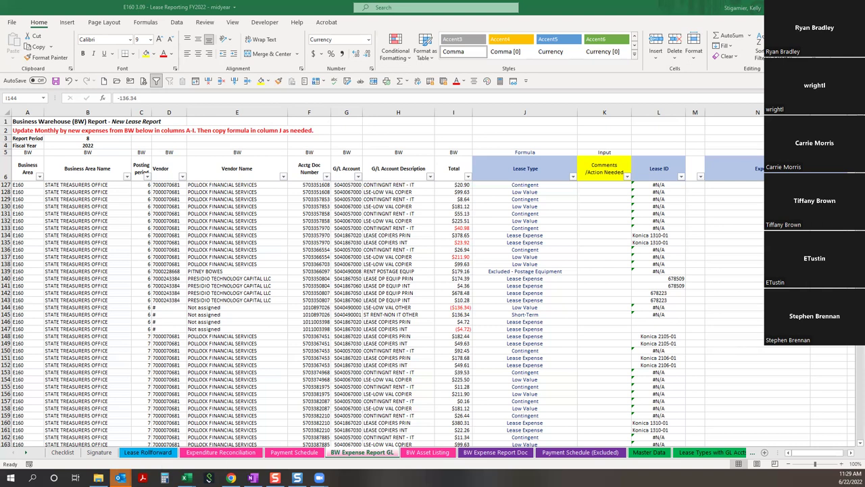
{"action": "mouse_move", "coordinate": [120, 478]}
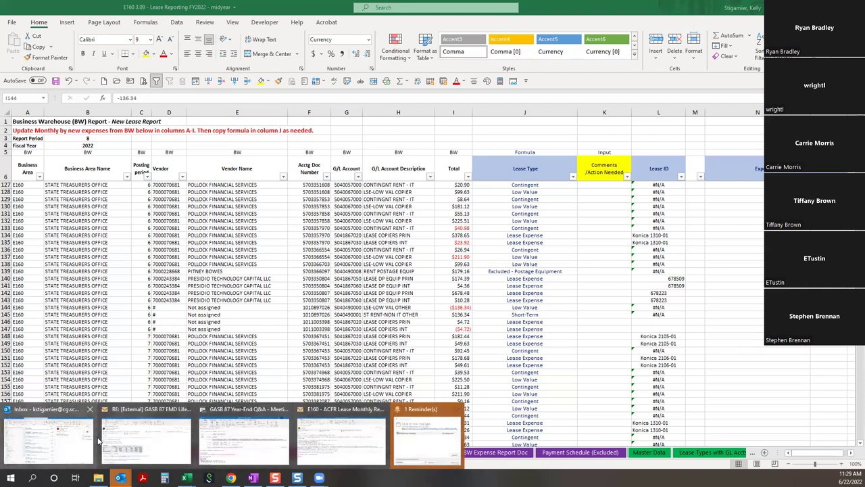
{"action": "left_click", "coordinate": [321, 447]}
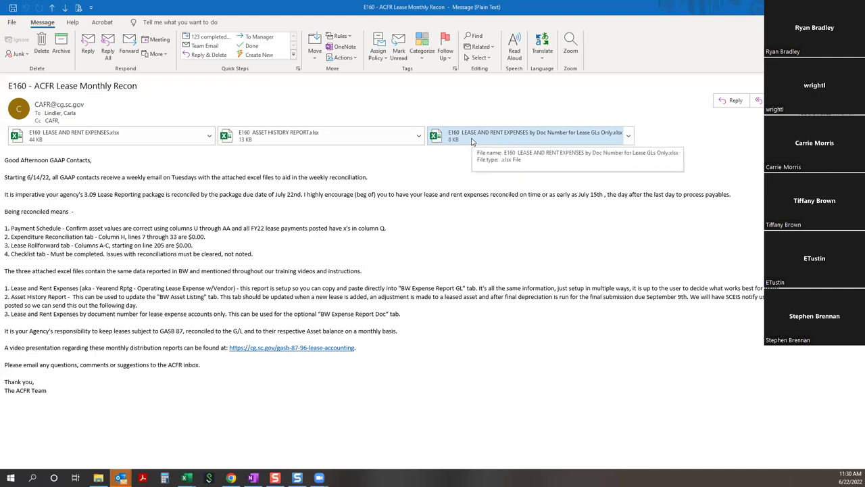
{"action": "left_click", "coordinate": [90, 140]}
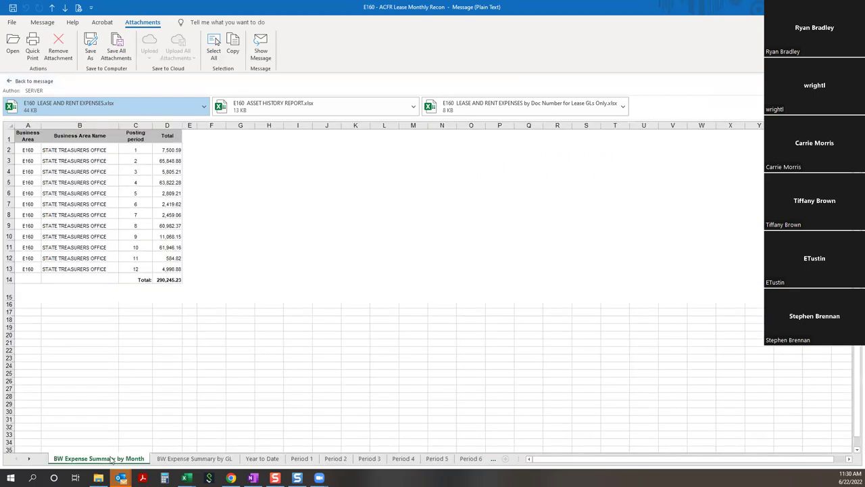
{"action": "left_click", "coordinate": [28, 459]}
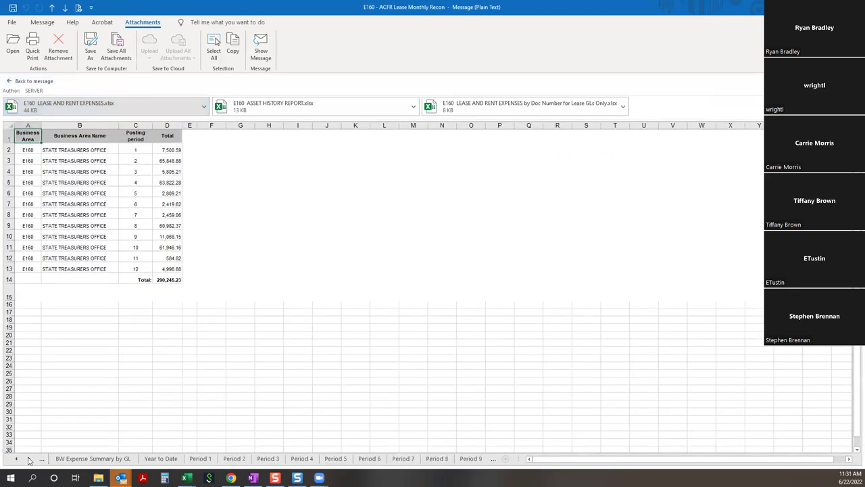
{"action": "left_click", "coordinate": [17, 458]}
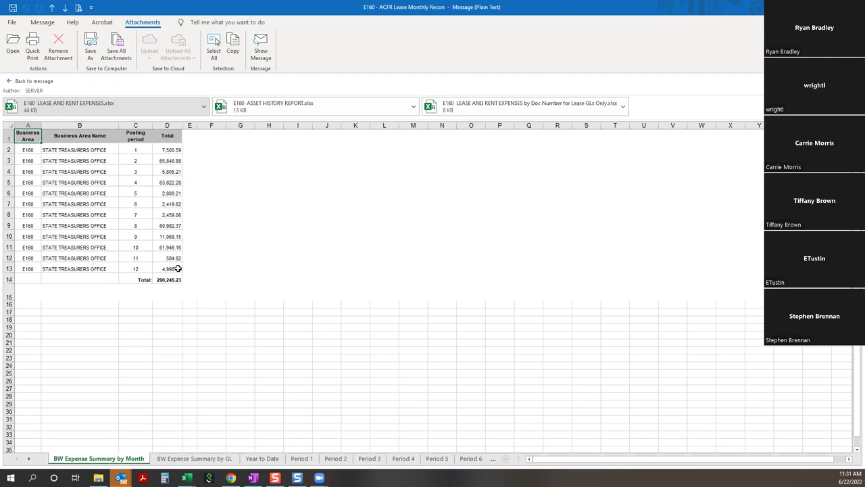
{"action": "left_click", "coordinate": [203, 460]}
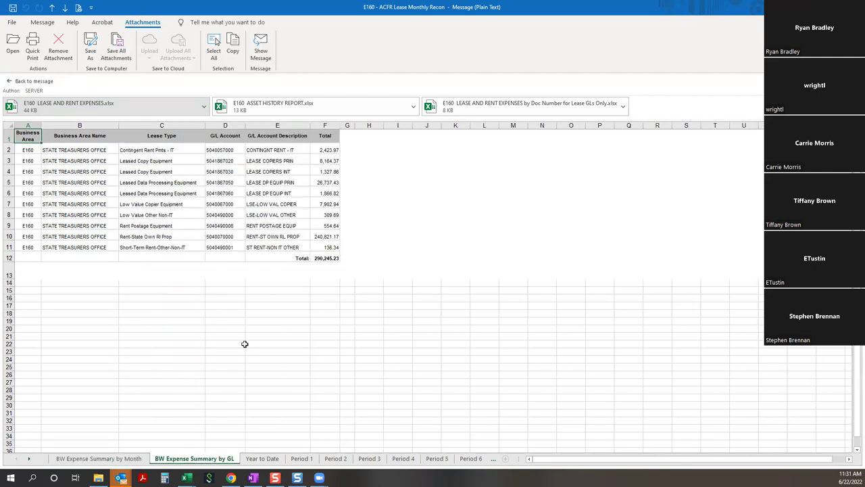
Review the Year to Date sheet and the individual period sheets through Period 9 in the lease and rent expenses attachment.
{"action": "left_click", "coordinate": [280, 461]}
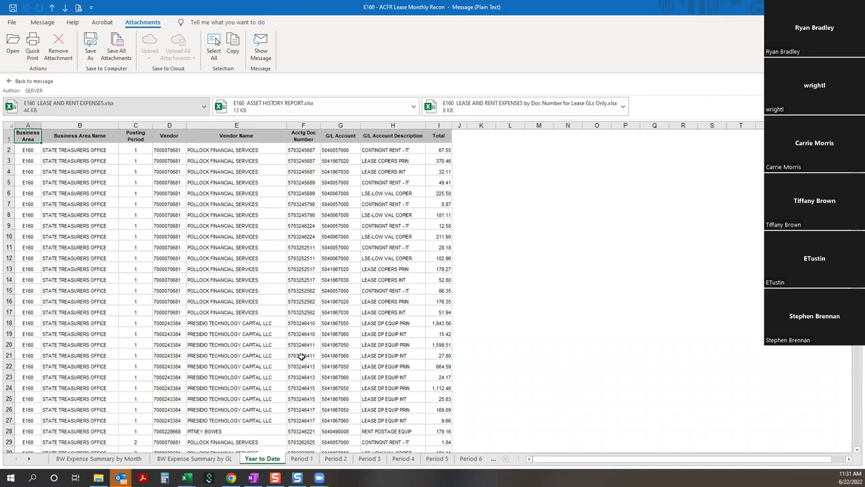
{"action": "left_click", "coordinate": [299, 461]}
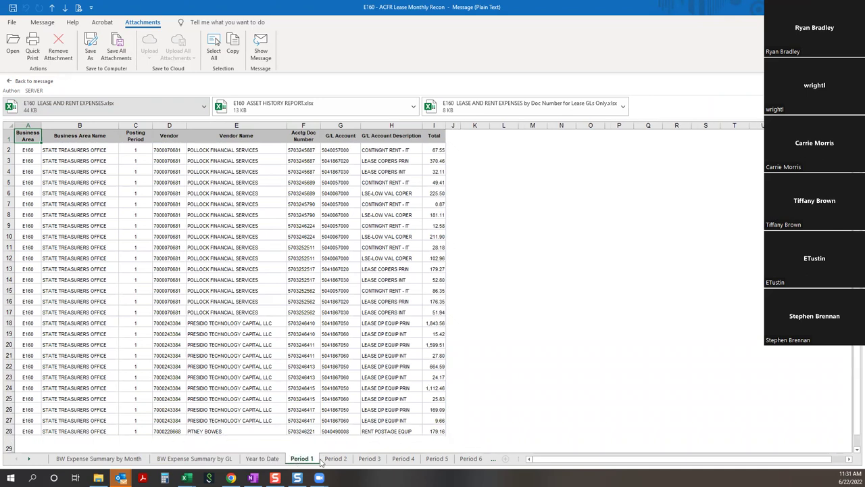
{"action": "left_click", "coordinate": [338, 461]}
{"action": "left_click", "coordinate": [369, 461]}
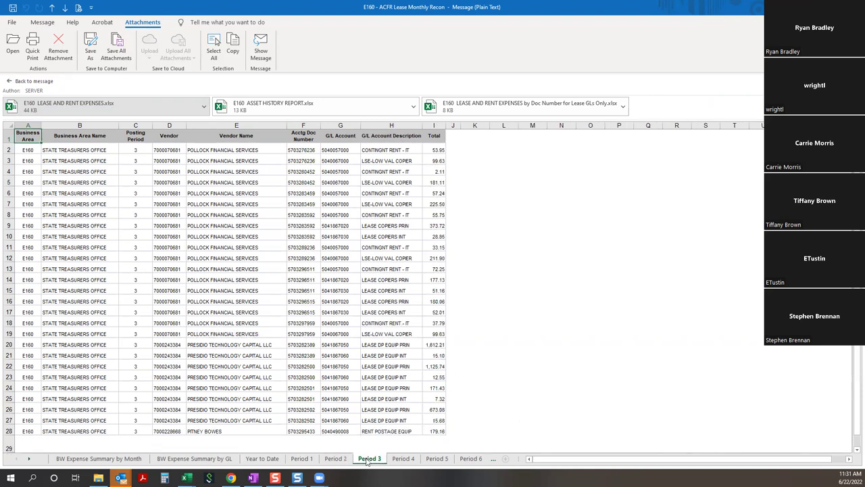
{"action": "left_click", "coordinate": [410, 461]}
{"action": "left_click", "coordinate": [433, 463]}
{"action": "left_click", "coordinate": [461, 461]}
{"action": "left_click", "coordinate": [468, 460]}
{"action": "left_click", "coordinate": [470, 461]}
{"action": "left_click", "coordinate": [469, 459]}
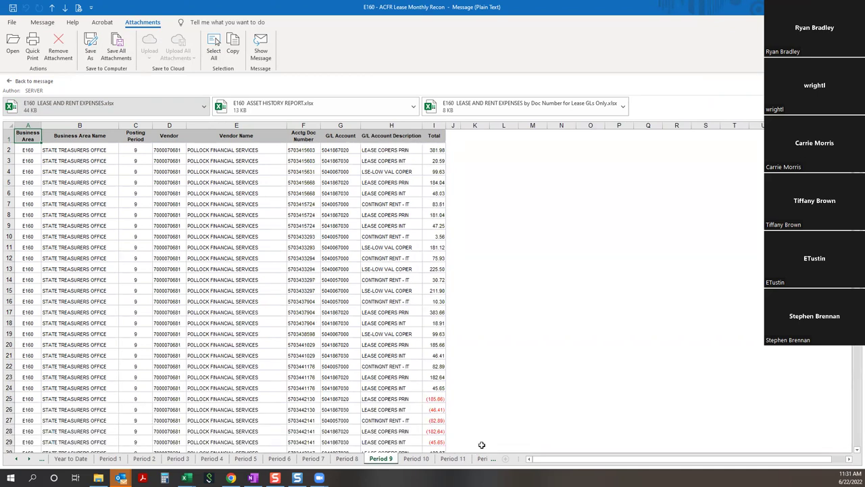
Preview the E160 ASSET HISTORY REPORT.xlsx attachment and examine the leased assets on its Asset History Sheet.
{"action": "left_click", "coordinate": [277, 110]}
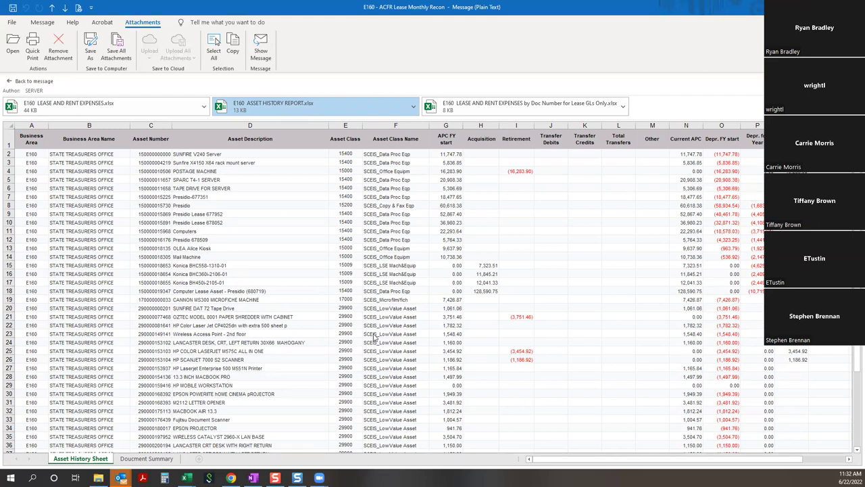
{"action": "left_click", "coordinate": [262, 331]}
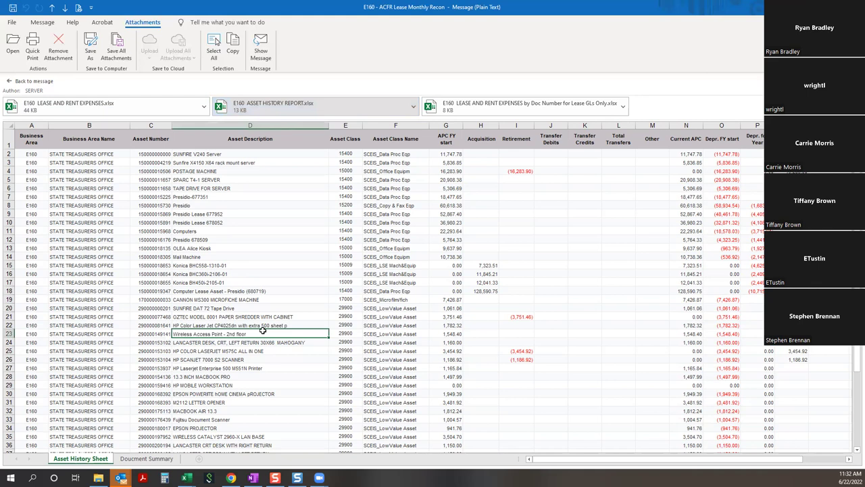
{"action": "scroll", "coordinate": [263, 331], "scroll_direction": "down", "scroll_amount": 1}
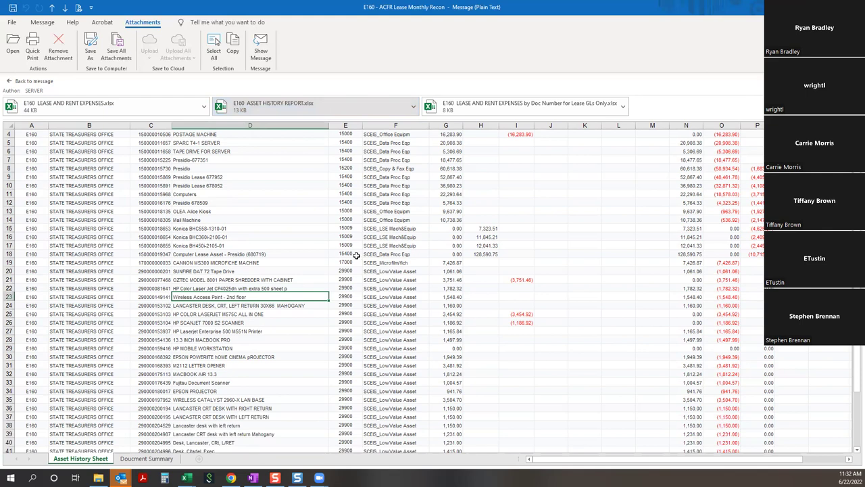
{"action": "scroll", "coordinate": [453, 271], "scroll_direction": "up", "scroll_amount": 1}
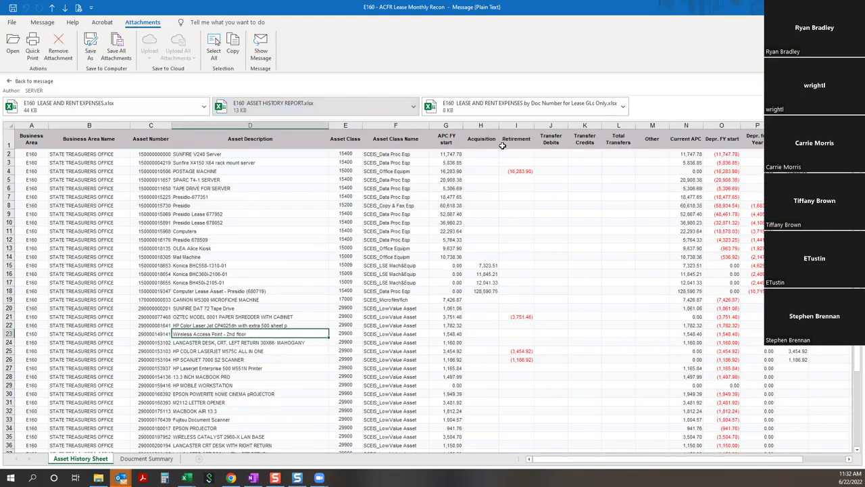
Preview the E160 LEASE AND RENT EXPENSES by Doc Number for Lease GLs Only.xlsx attachment alongside the E160 workbook's BW Expense Report GL sheet.
{"action": "left_click", "coordinate": [509, 108]}
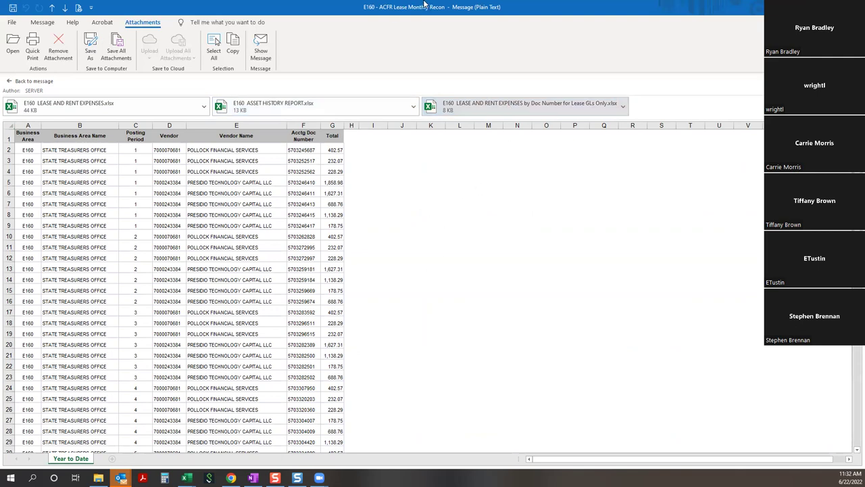
{"action": "key", "text": "alt+Tab"}
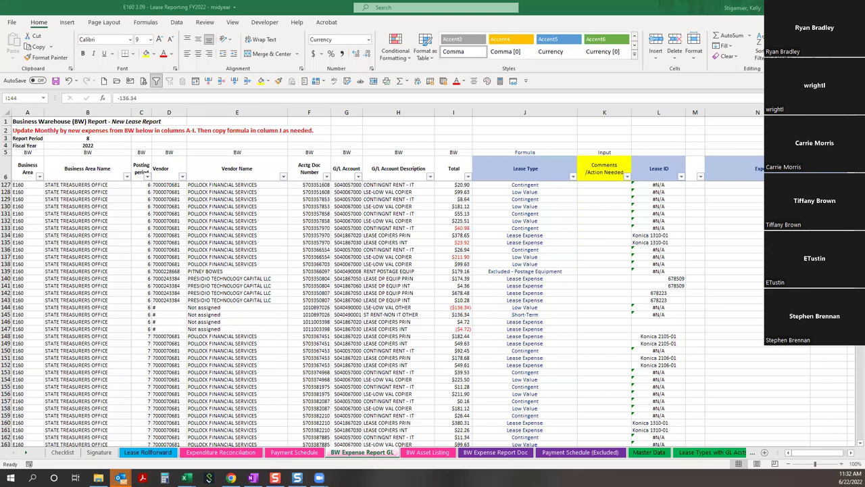
{"action": "key", "text": "alt+Tab"}
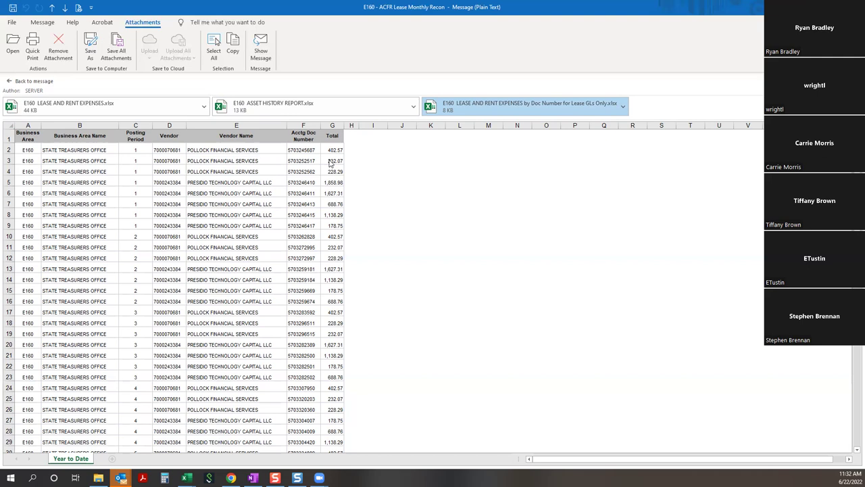
View the Payment Schedule (Excluded) sheets in the E160 and J020 3.09 Lease Reporting workbooks, plus J020's BW Expense Report Doc sheet.
{"action": "mouse_move", "coordinate": [252, 478]}
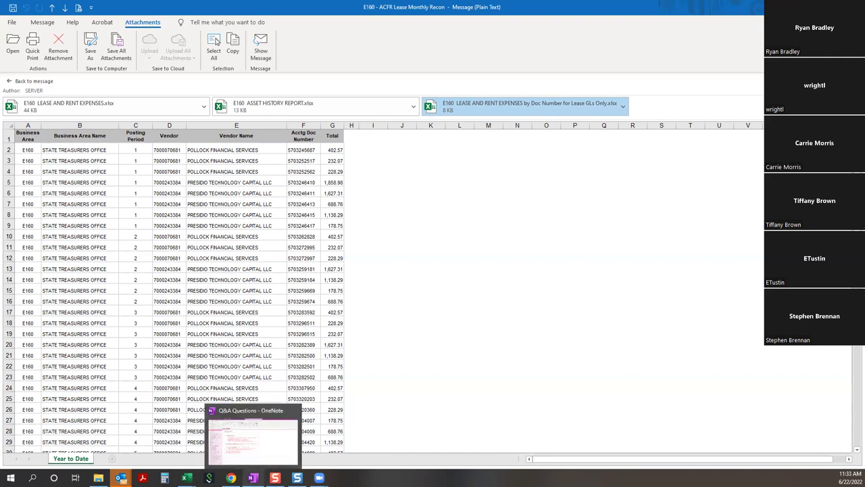
{"action": "mouse_move", "coordinate": [186, 478]}
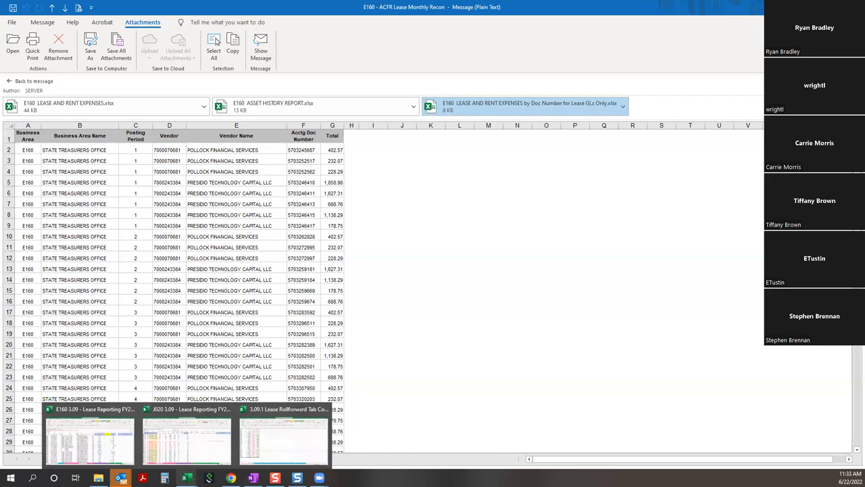
{"action": "left_click", "coordinate": [113, 443]}
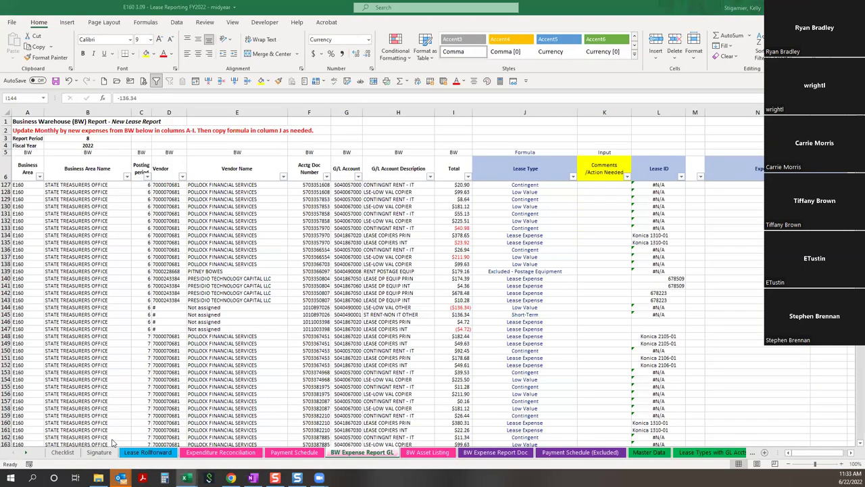
{"action": "left_click", "coordinate": [568, 452]}
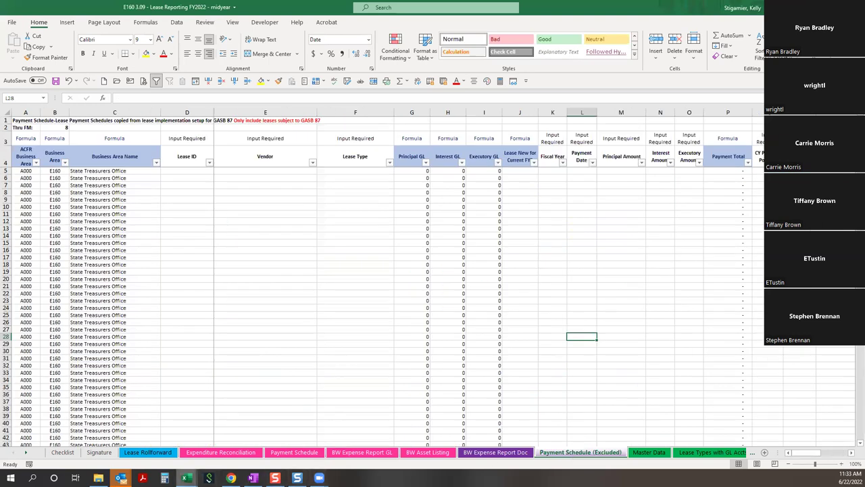
{"action": "mouse_move", "coordinate": [186, 478]}
{"action": "left_click", "coordinate": [210, 436]}
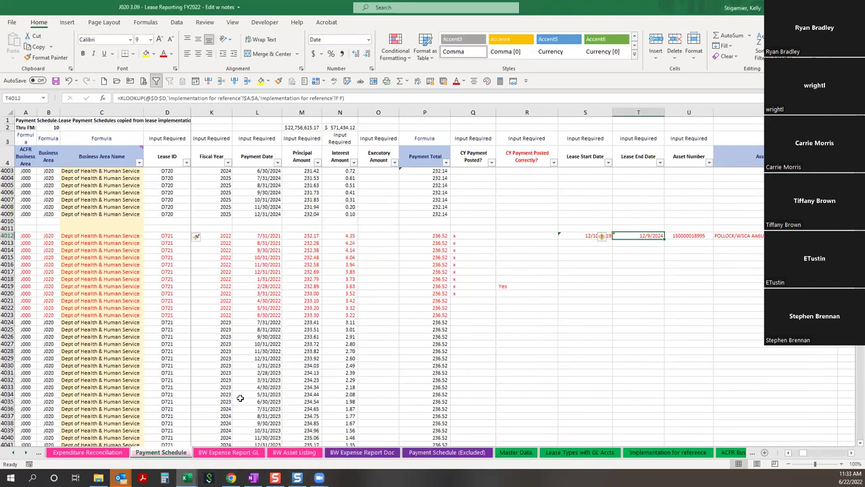
{"action": "left_click", "coordinate": [447, 452]}
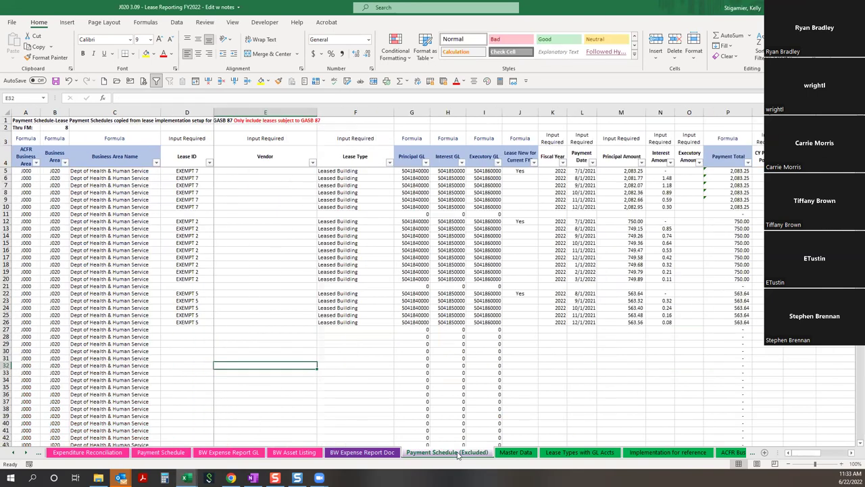
{"action": "left_click", "coordinate": [387, 453]}
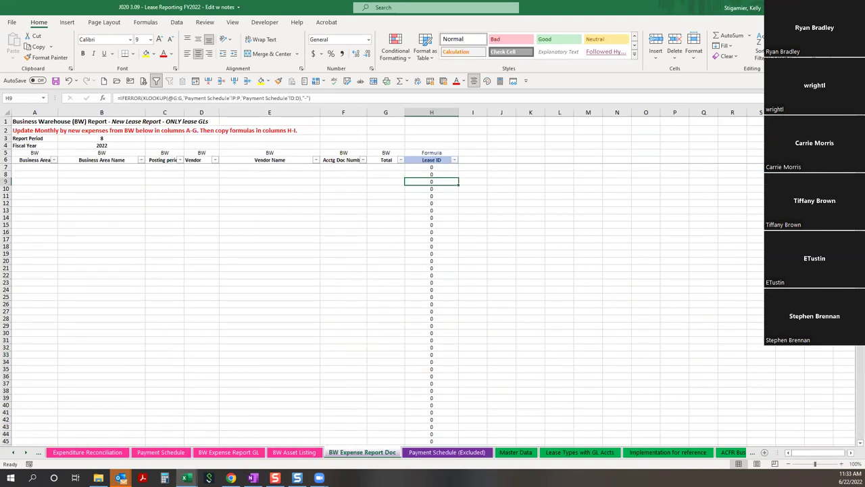
Open the N120 3.09 - Lease Reporting FY2022 workbook from the Excel Files folder and show its BW Expense Report Doc sheet.
{"action": "left_click", "coordinate": [98, 478]}
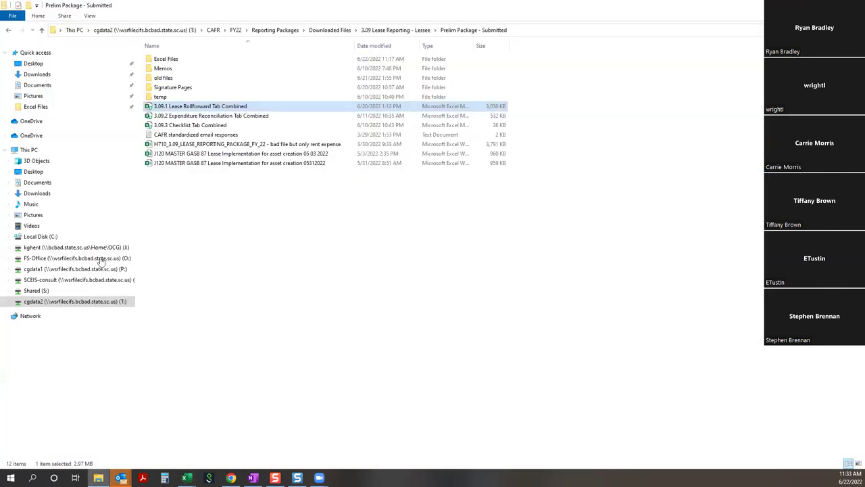
{"action": "double_click", "coordinate": [163, 59]}
{"action": "scroll", "coordinate": [167, 385], "scroll_direction": "down", "scroll_amount": 3}
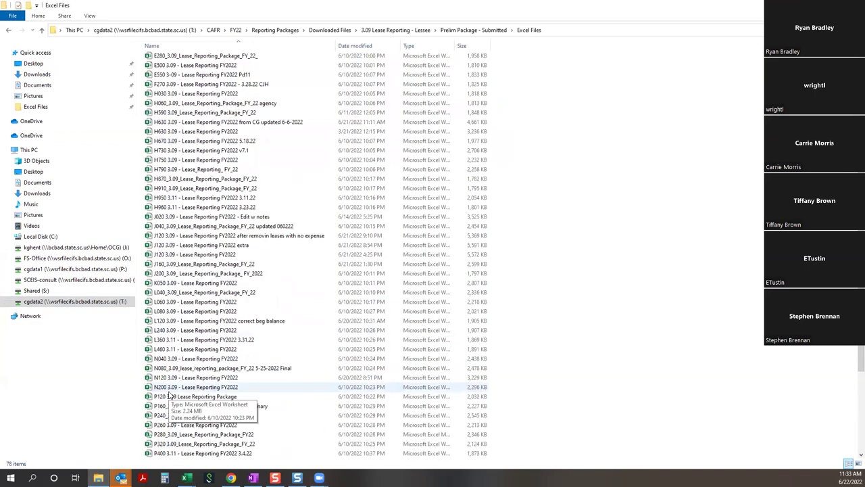
{"action": "left_click", "coordinate": [176, 378]}
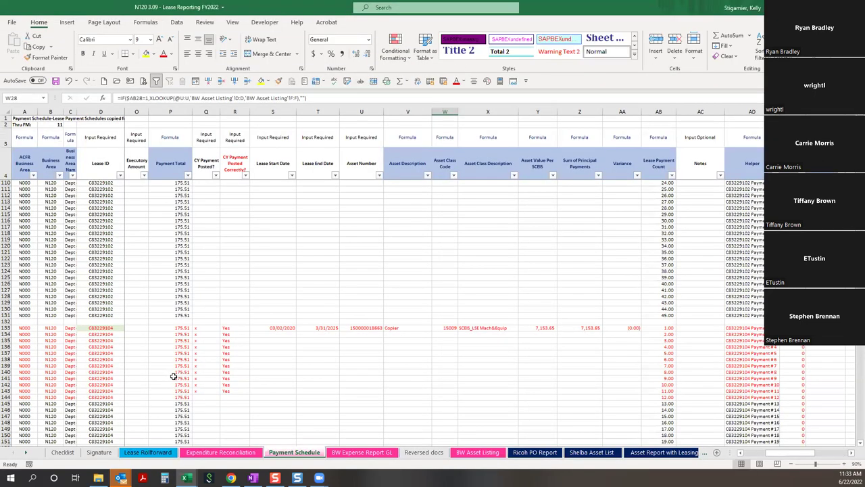
{"action": "right_click", "coordinate": [19, 453]}
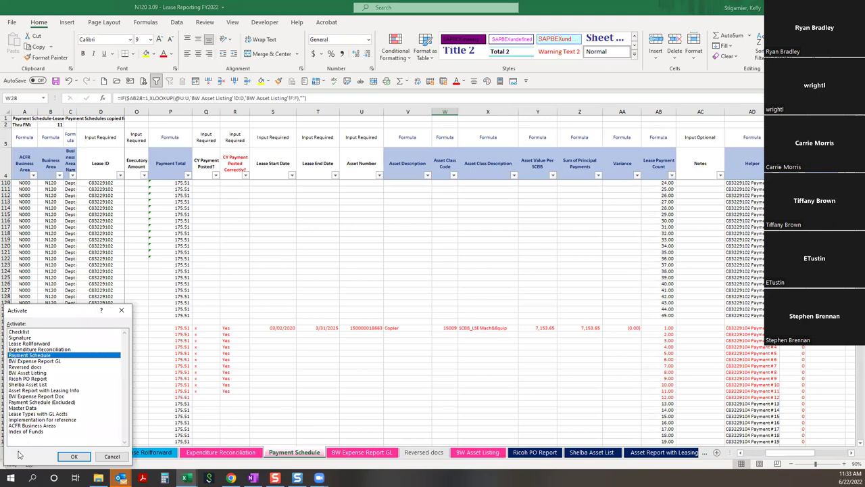
{"action": "left_click", "coordinate": [39, 402]}
{"action": "double_click", "coordinate": [39, 396]}
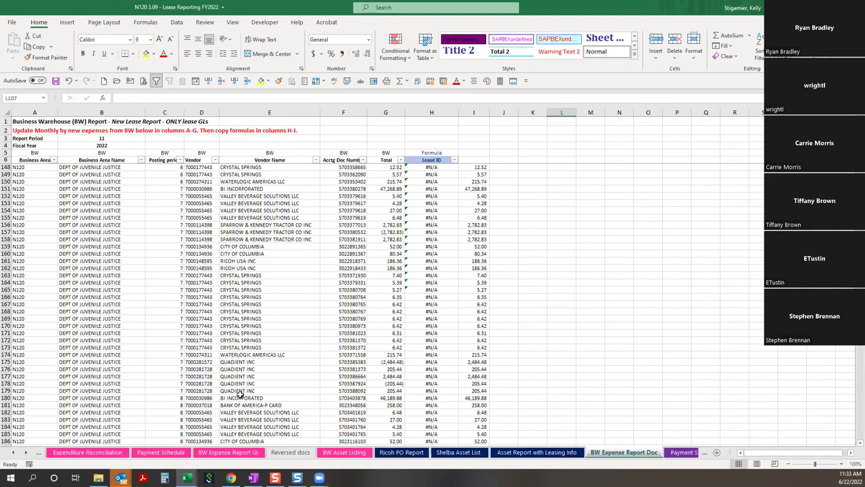
Examine the RICOH USA INC document rows matched to a lease on the BW Expense Report Doc sheet, including row 204's Lease ID formula.
{"action": "scroll", "coordinate": [240, 393], "scroll_direction": "up", "scroll_amount": 15}
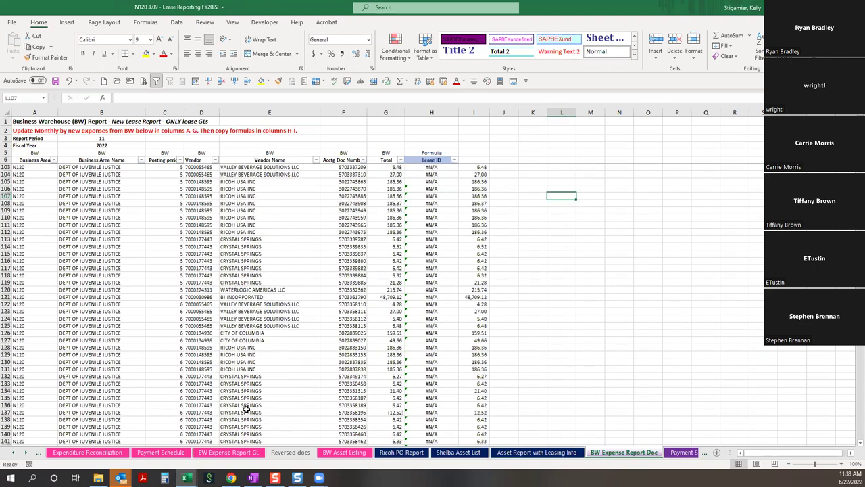
{"action": "scroll", "coordinate": [410, 397], "scroll_direction": "down", "scroll_amount": 20}
{"action": "scroll", "coordinate": [410, 397], "scroll_direction": "up", "scroll_amount": 3}
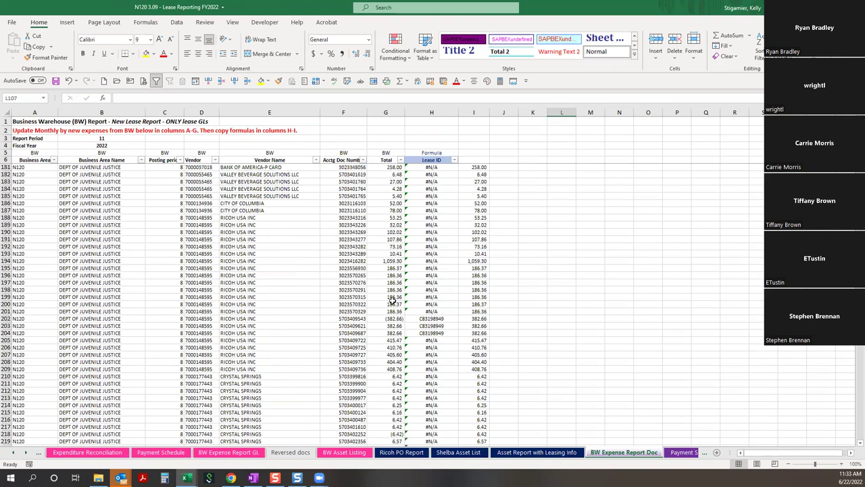
{"action": "left_click", "coordinate": [381, 333]}
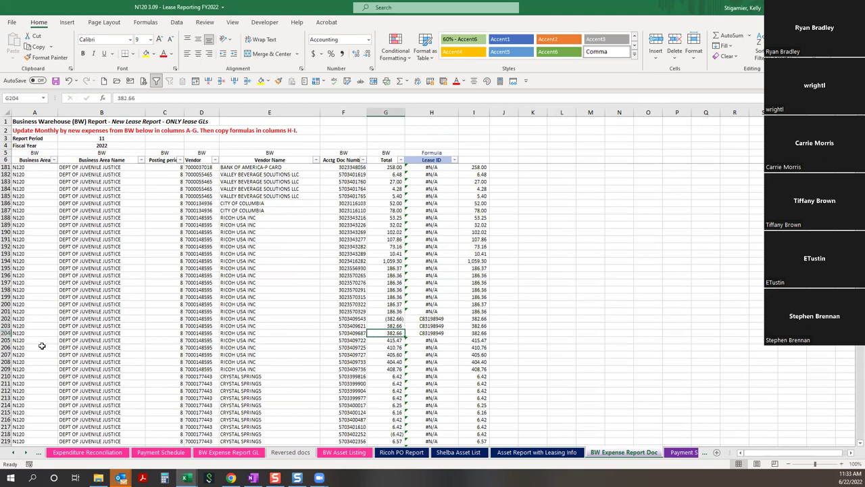
{"action": "left_click", "coordinate": [6, 333]}
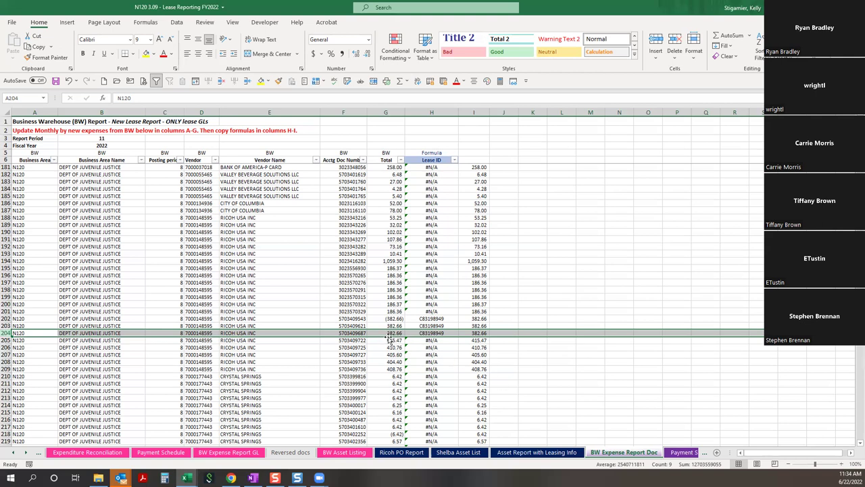
{"action": "left_click", "coordinate": [446, 334]}
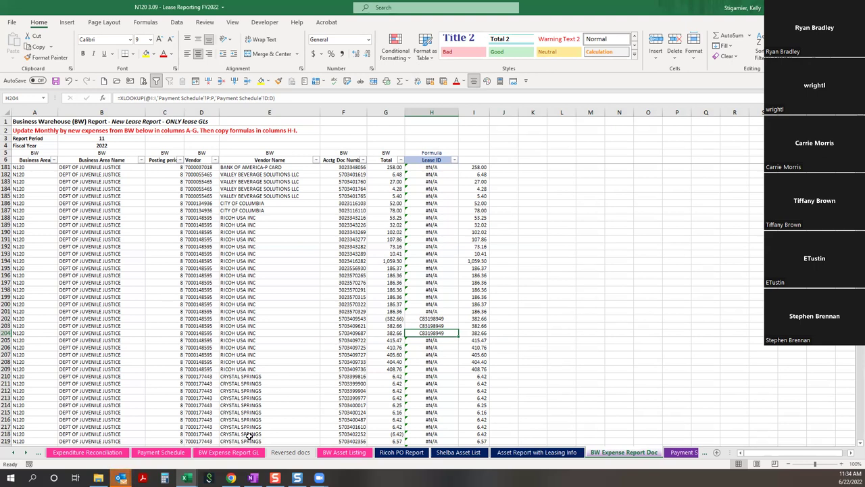
Review the Lease ID column and its lookup formula on the BW Expense Report GL sheet.
{"action": "left_click", "coordinate": [235, 457]}
{"action": "left_click", "coordinate": [157, 322]}
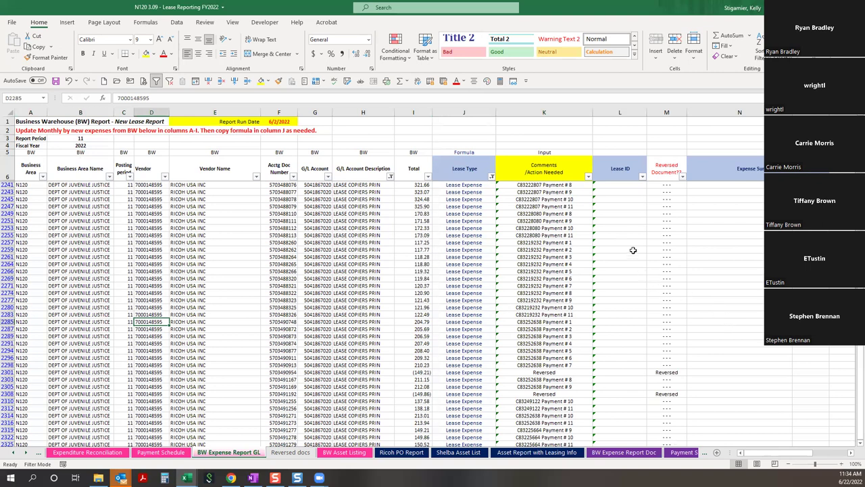
{"action": "left_click", "coordinate": [619, 227]}
{"action": "scroll", "coordinate": [611, 324], "scroll_direction": "up", "scroll_amount": 3}
{"action": "scroll", "coordinate": [612, 326], "scroll_direction": "up", "scroll_amount": 20}
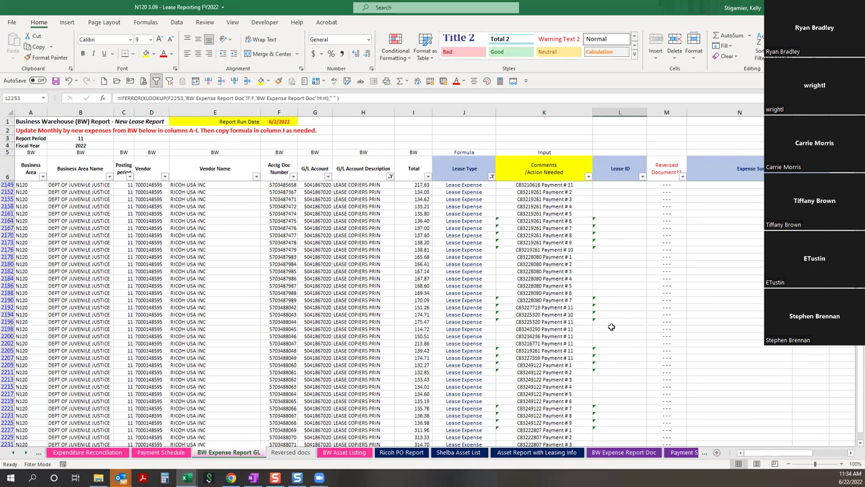
{"action": "scroll", "coordinate": [611, 326], "scroll_direction": "up", "scroll_amount": 20}
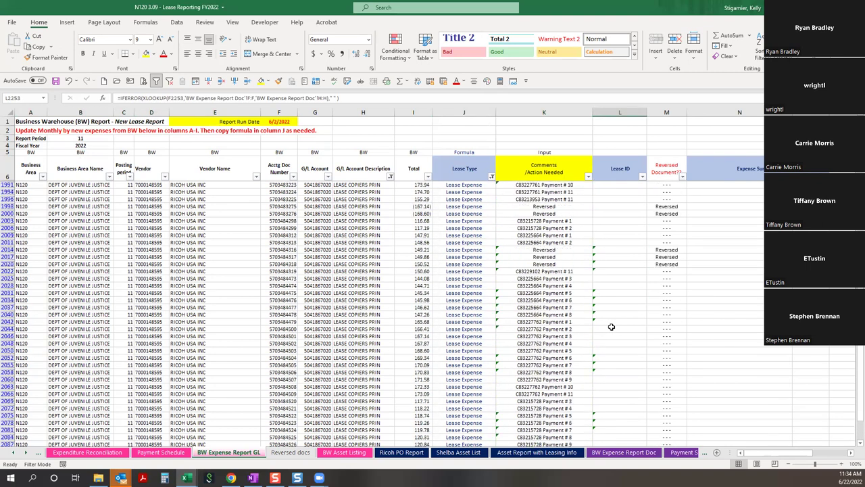
{"action": "scroll", "coordinate": [611, 327], "scroll_direction": "up", "scroll_amount": 15}
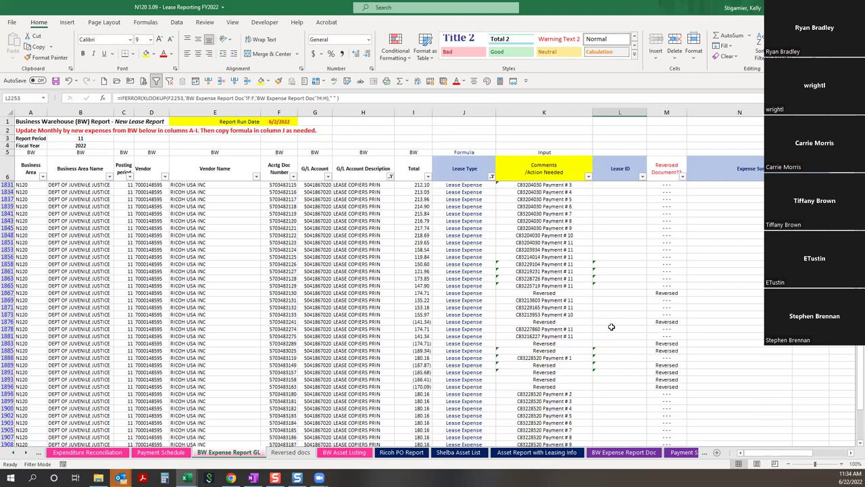
Filter the Lease ID column of the BW Expense Report GL sheet to C83198949 and examine the matching rows.
{"action": "left_click", "coordinate": [643, 177]}
{"action": "left_click", "coordinate": [553, 283]}
{"action": "left_click", "coordinate": [553, 291]}
{"action": "left_click", "coordinate": [587, 365]}
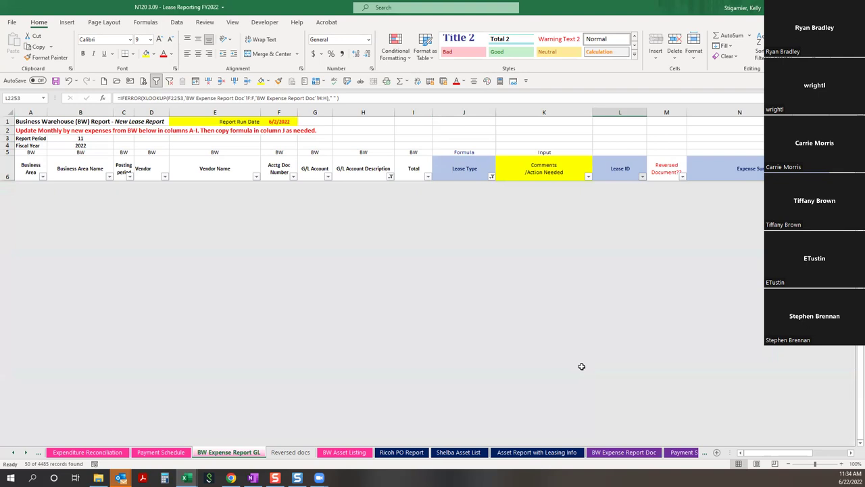
{"action": "left_click", "coordinate": [608, 242]}
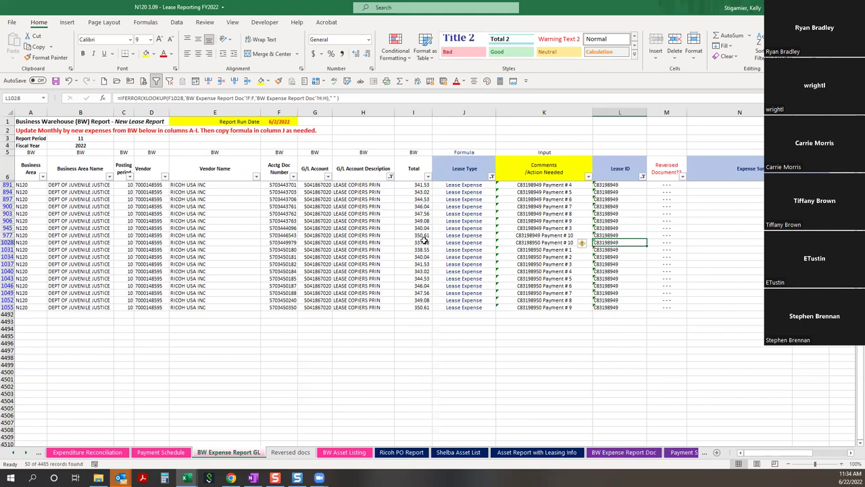
{"action": "left_click", "coordinate": [272, 229]}
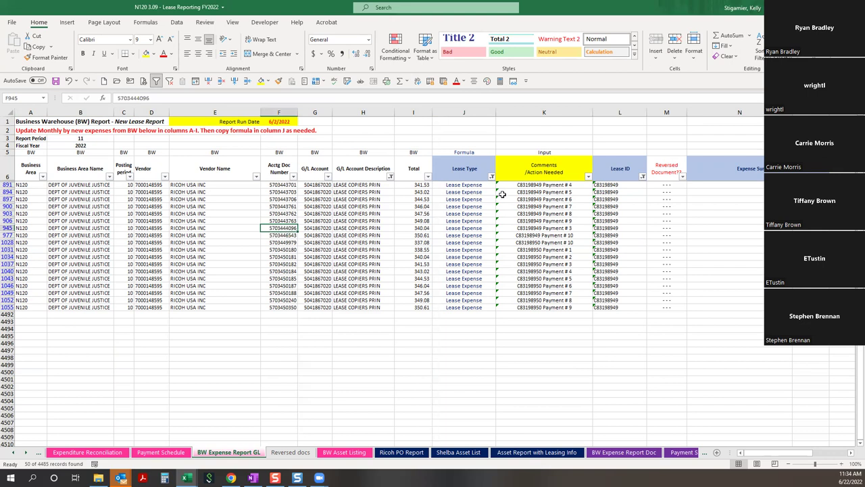
{"action": "left_click", "coordinate": [601, 221]}
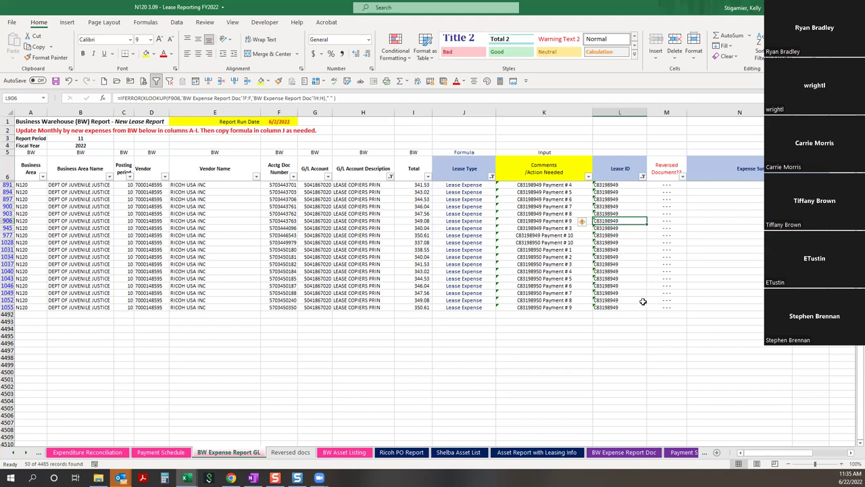
{"action": "left_click", "coordinate": [663, 406]}
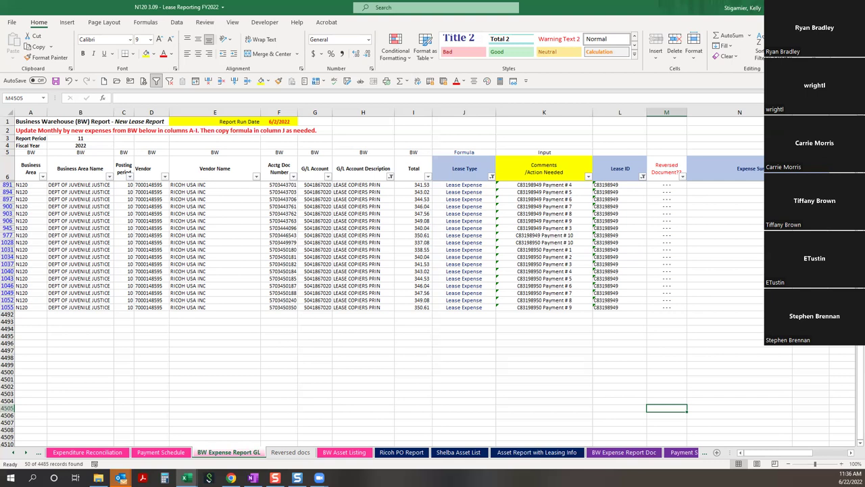
{"action": "left_click", "coordinate": [33, 293]}
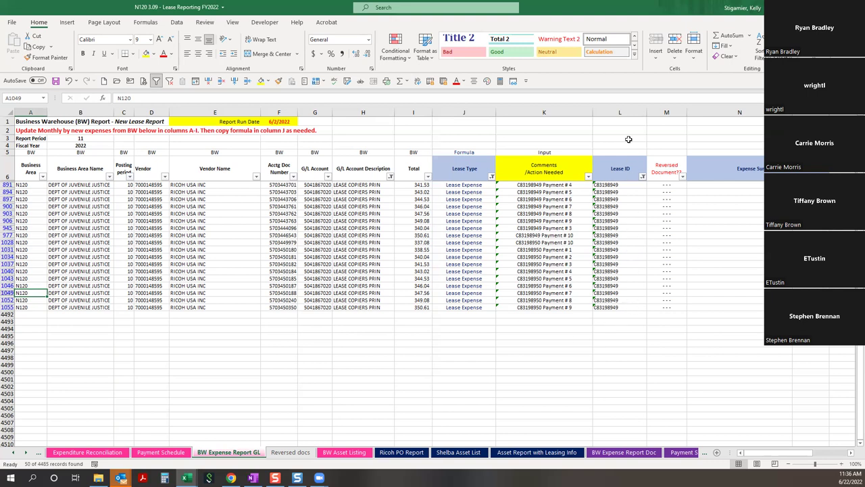
{"action": "left_click", "coordinate": [621, 113]}
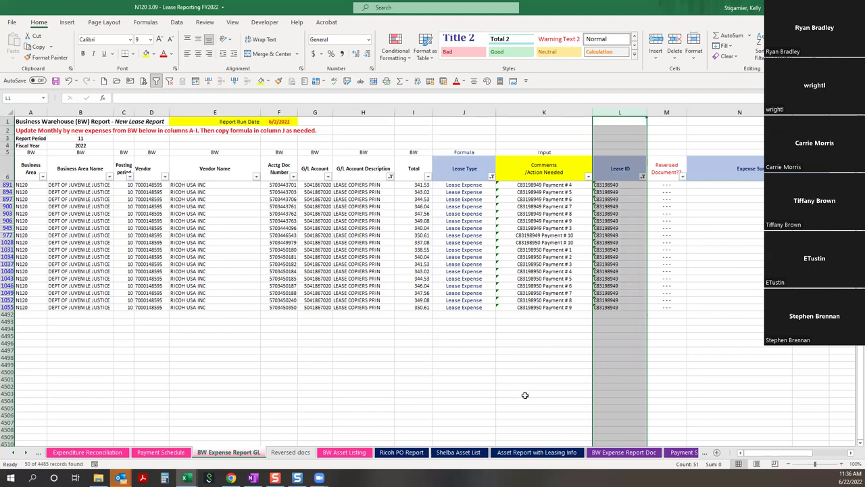
Return to the BW Expense Report Doc sheet and check the absolute-value formula in the unlabelled column beside Lease ID.
{"action": "left_click", "coordinate": [623, 452]}
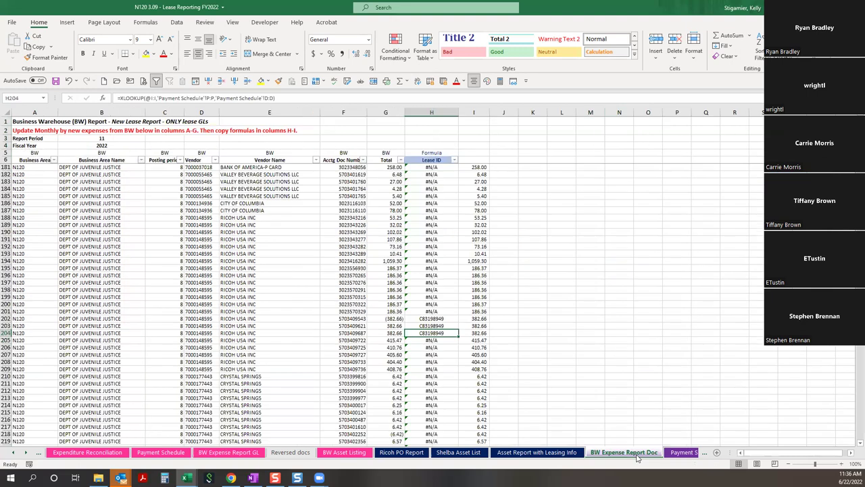
{"action": "scroll", "coordinate": [625, 392], "scroll_direction": "down", "scroll_amount": 2}
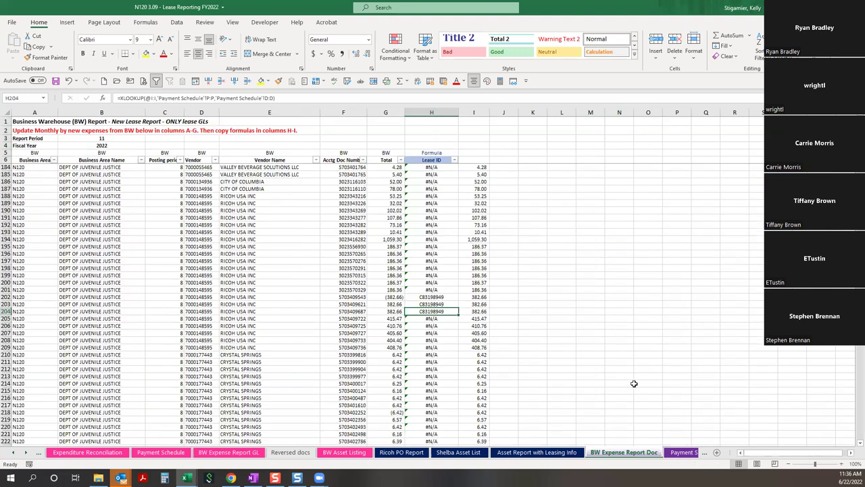
{"action": "scroll", "coordinate": [626, 399], "scroll_direction": "up", "scroll_amount": 16}
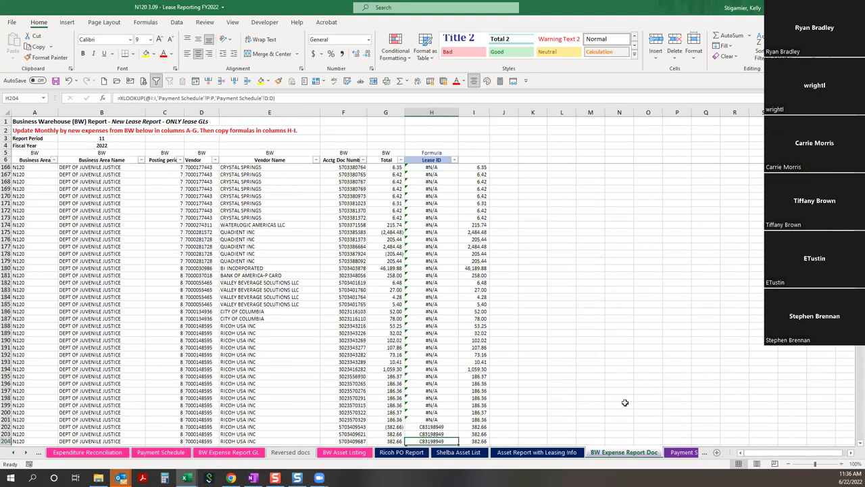
{"action": "left_click", "coordinate": [459, 241]}
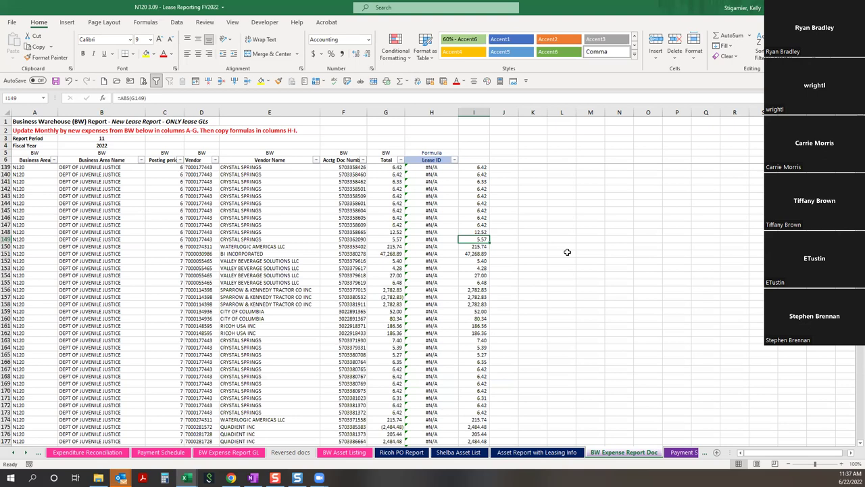
Clear the contents of column I on the BW Expense Report Doc sheet, and undo the deletion.
{"action": "left_click", "coordinate": [479, 111]}
{"action": "key", "text": "Delete"}
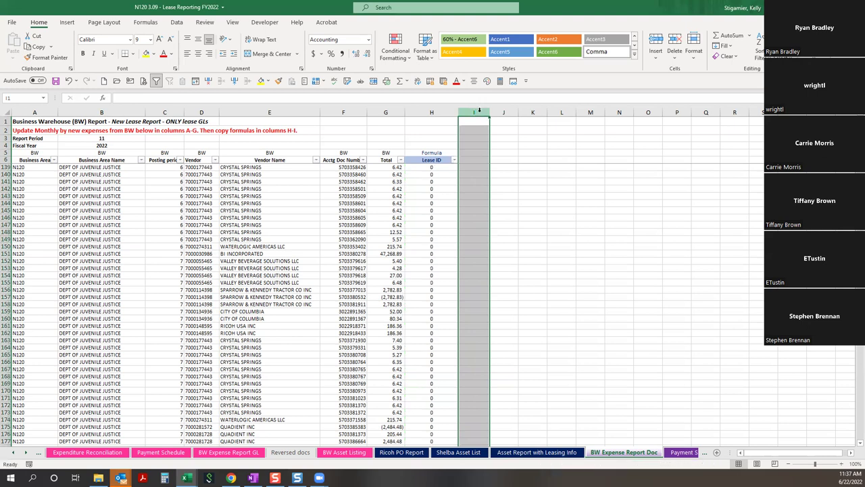
{"action": "key", "text": "ctrl+v"}
Close the N120 3.09 - Lease Reporting FY2022 workbook without saving its changes.
{"action": "left_click", "coordinate": [533, 224]}
{"action": "left_click", "coordinate": [578, 226]}
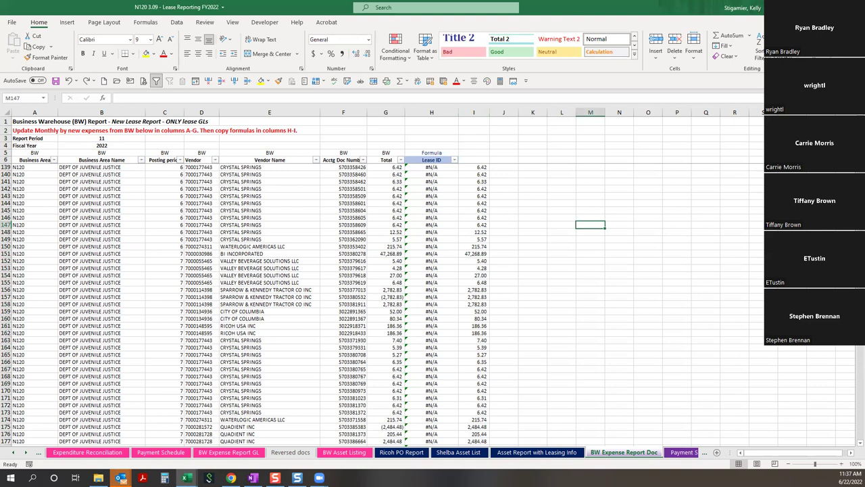
{"action": "key", "text": "ctrl+w"}
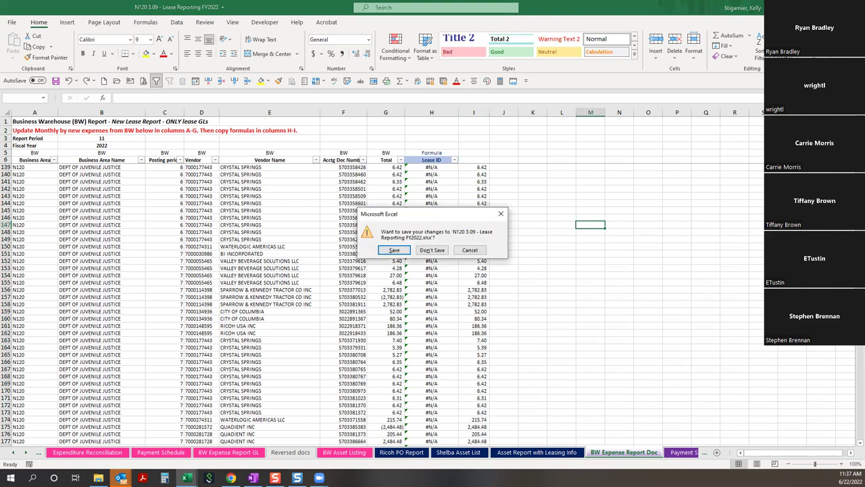
{"action": "left_click", "coordinate": [436, 253]}
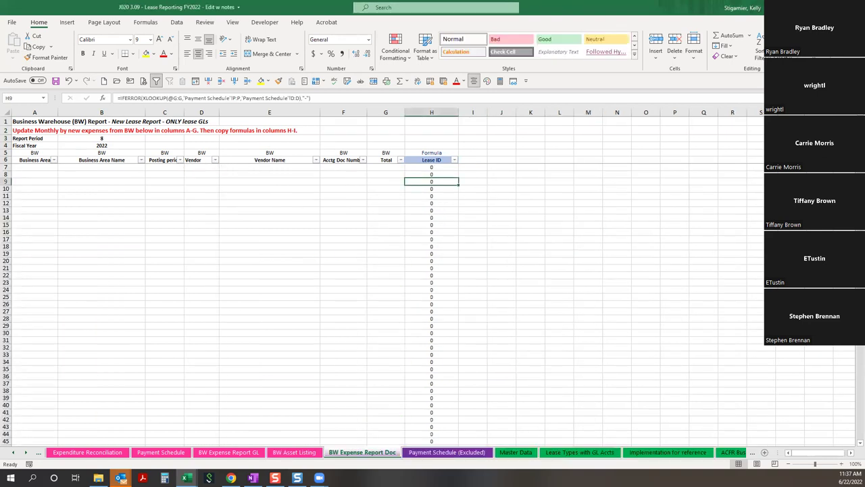